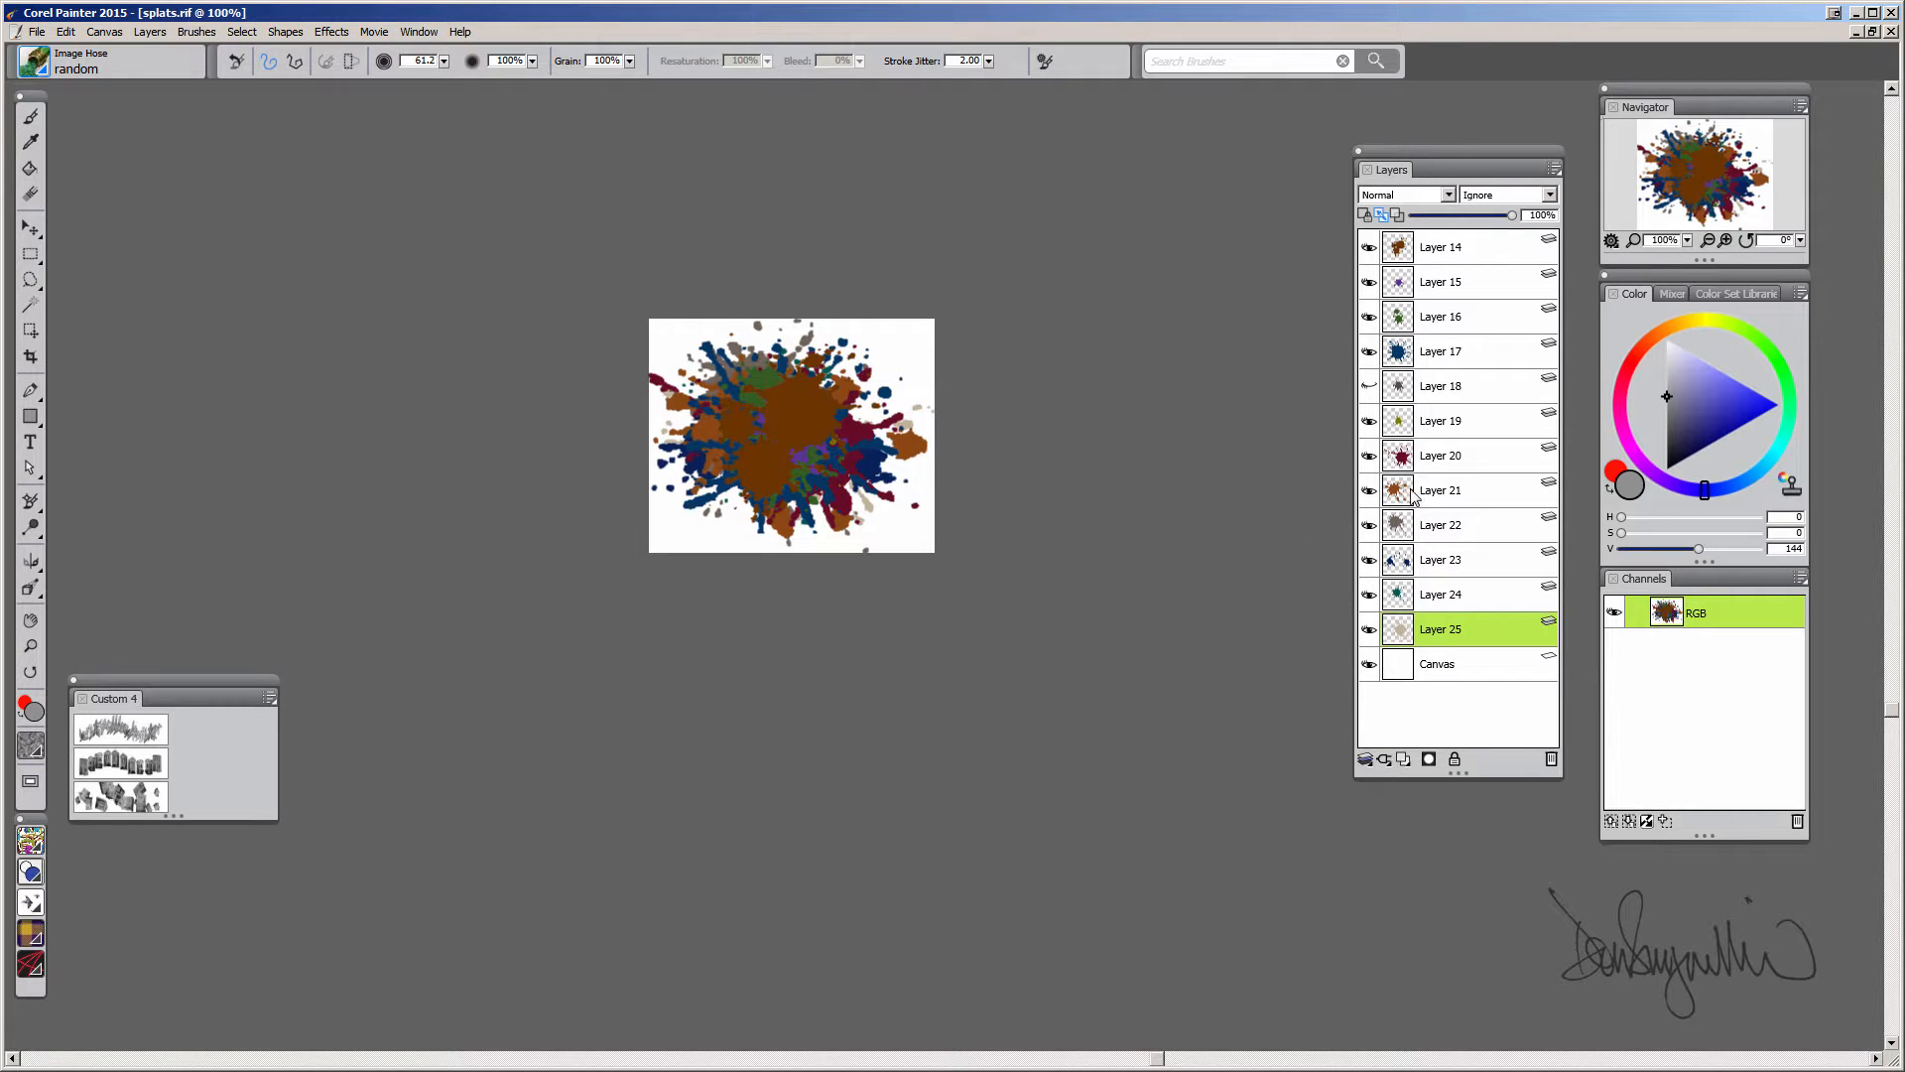
Toggle the visibility of the splat layers one at a time to inspect each layer's splat
{"action": "left_click", "coordinate": [1370, 247]}
{"action": "left_click", "coordinate": [1370, 282]}
{"action": "left_click", "coordinate": [1369, 316]}
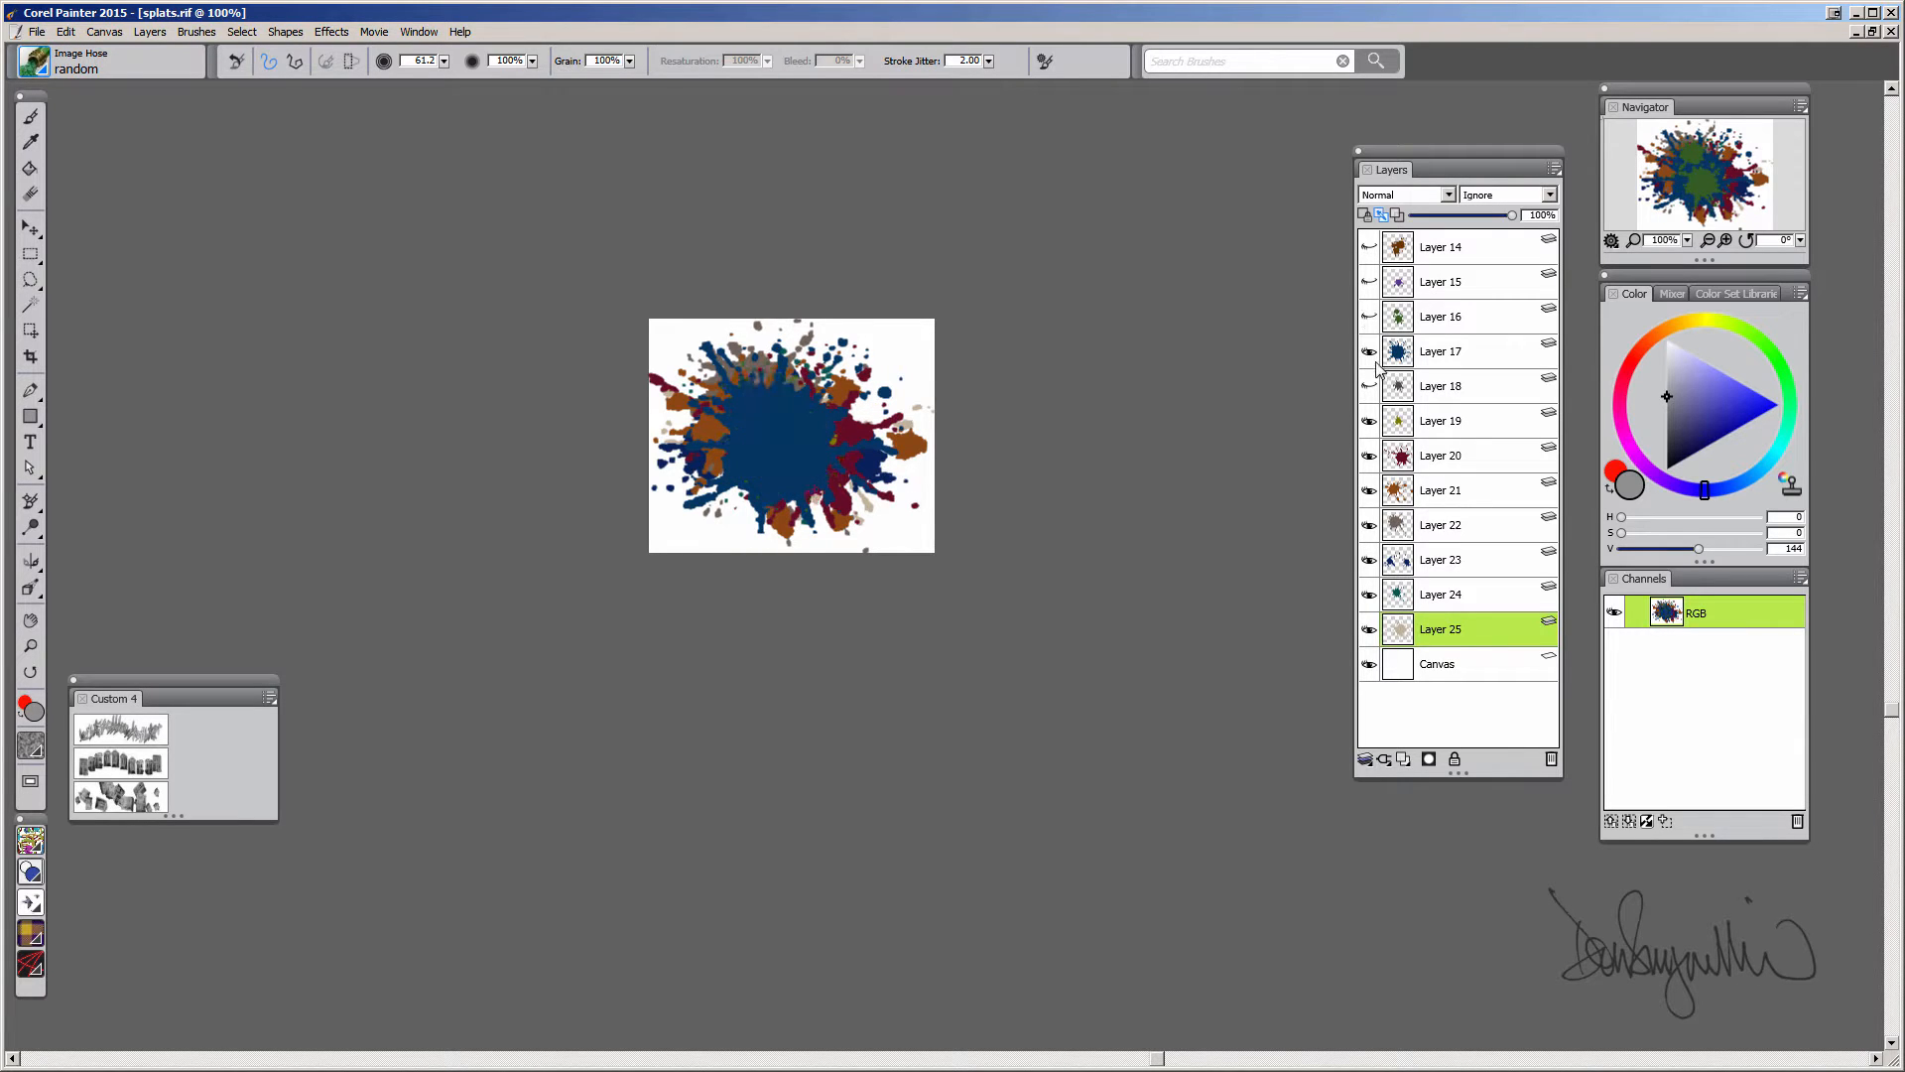
{"action": "left_click", "coordinate": [1369, 351]}
{"action": "left_click", "coordinate": [1369, 386]}
{"action": "left_click", "coordinate": [1370, 386]}
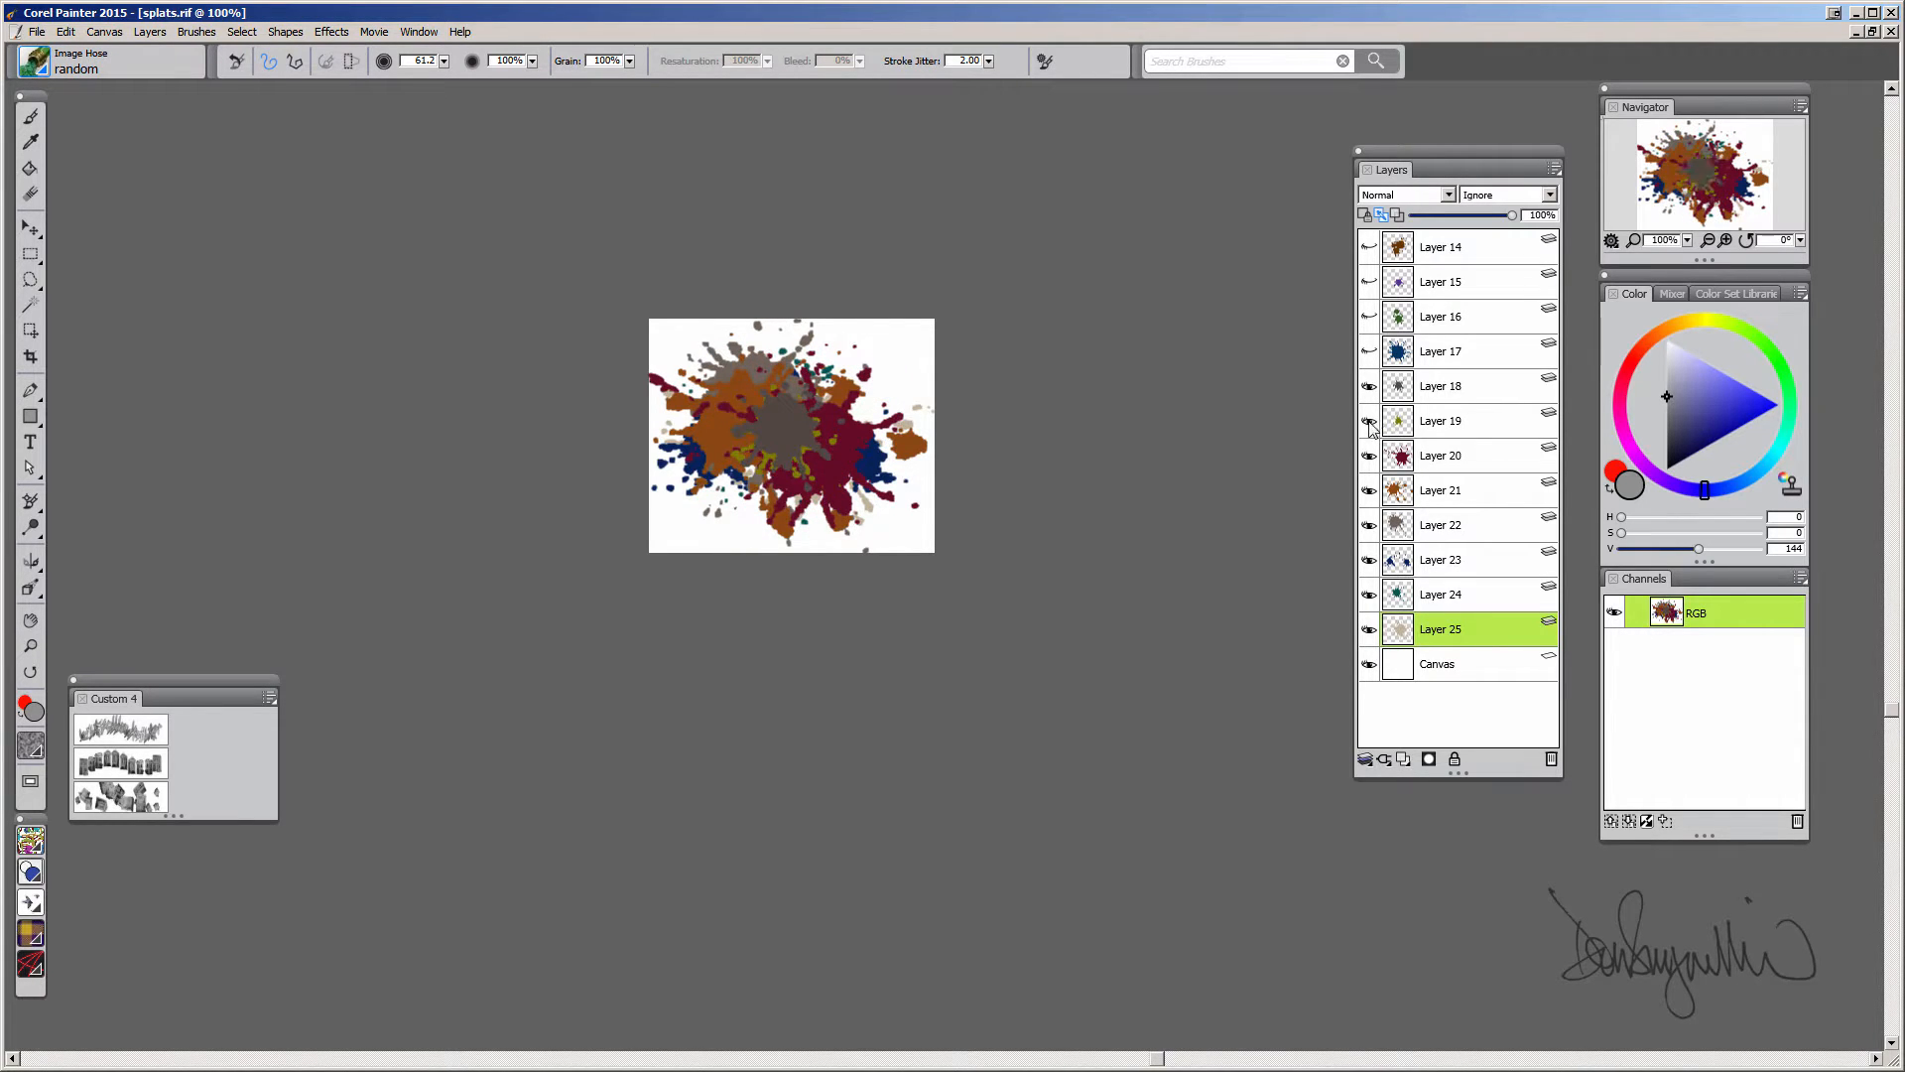
{"action": "left_click", "coordinate": [1370, 281]}
{"action": "left_click", "coordinate": [1370, 247]}
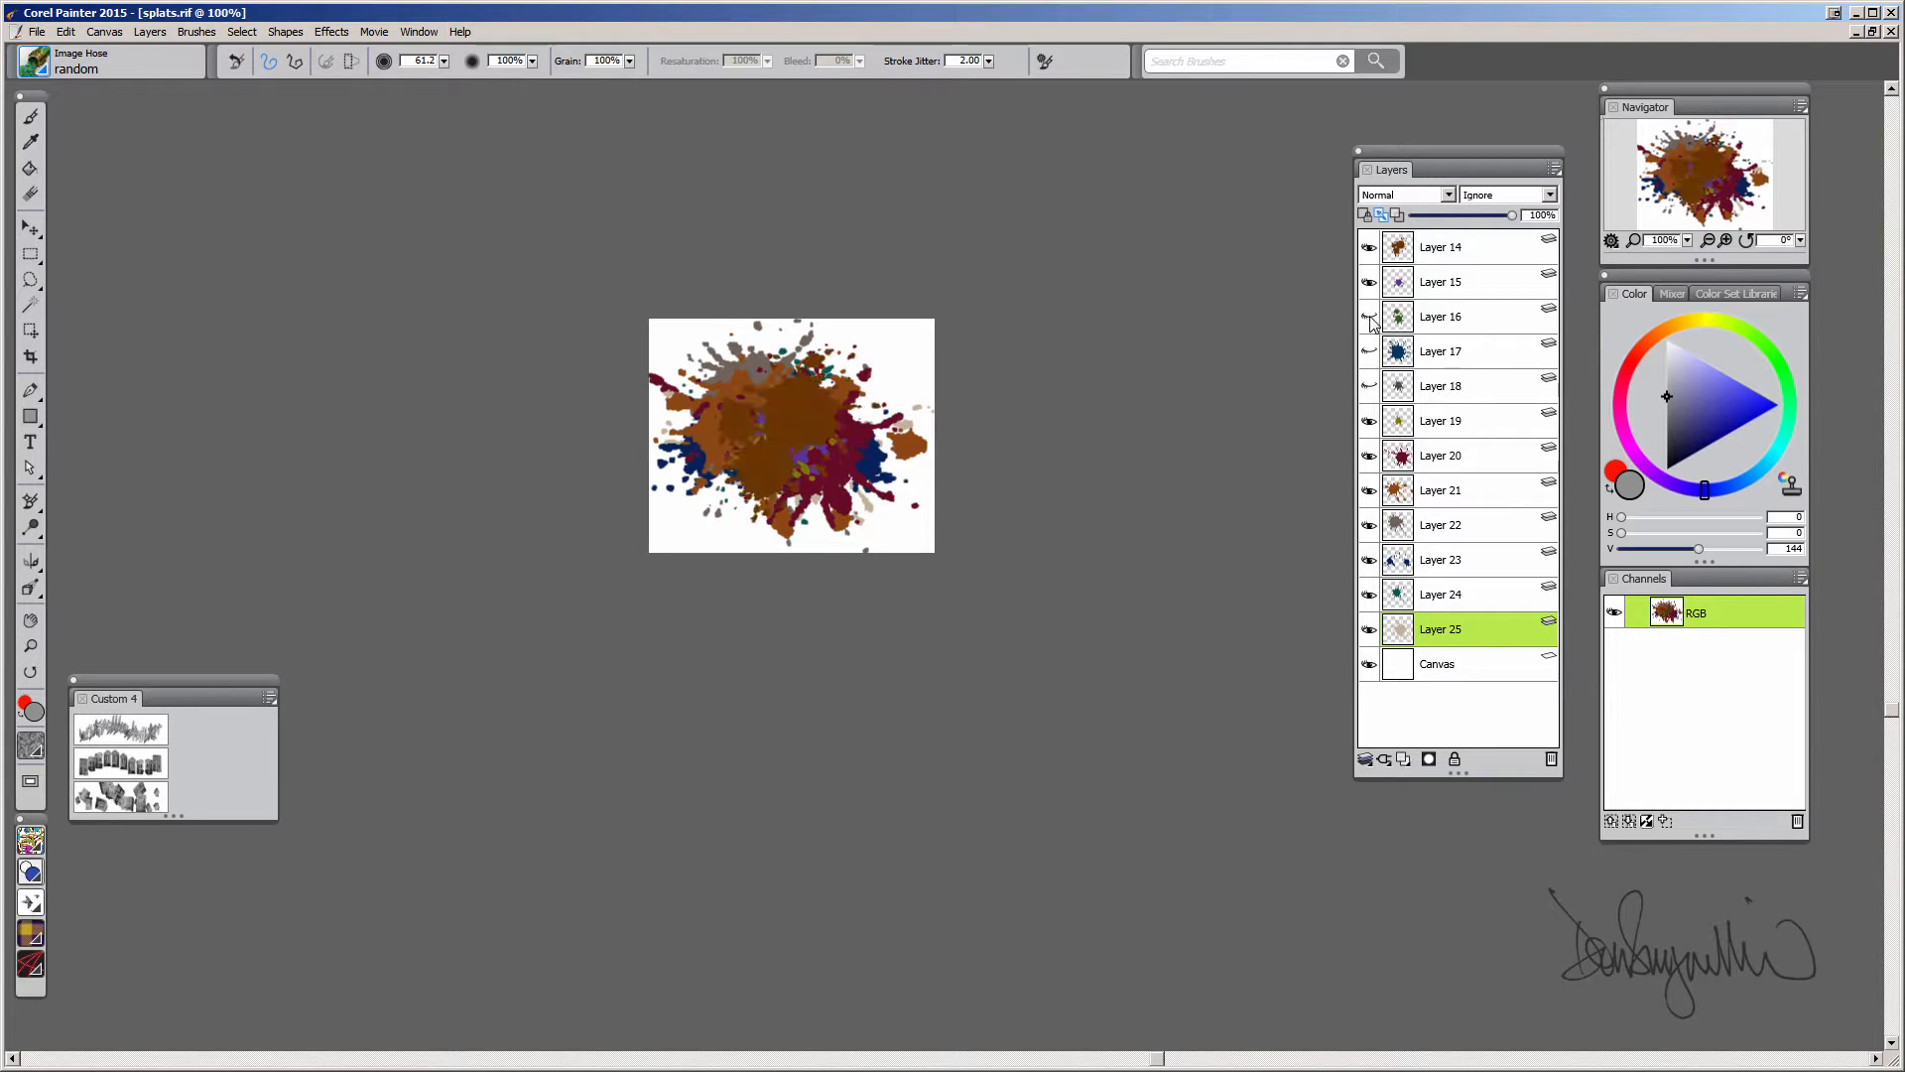
{"action": "left_click", "coordinate": [1370, 317]}
{"action": "left_click", "coordinate": [1369, 351]}
{"action": "left_click", "coordinate": [1370, 386]}
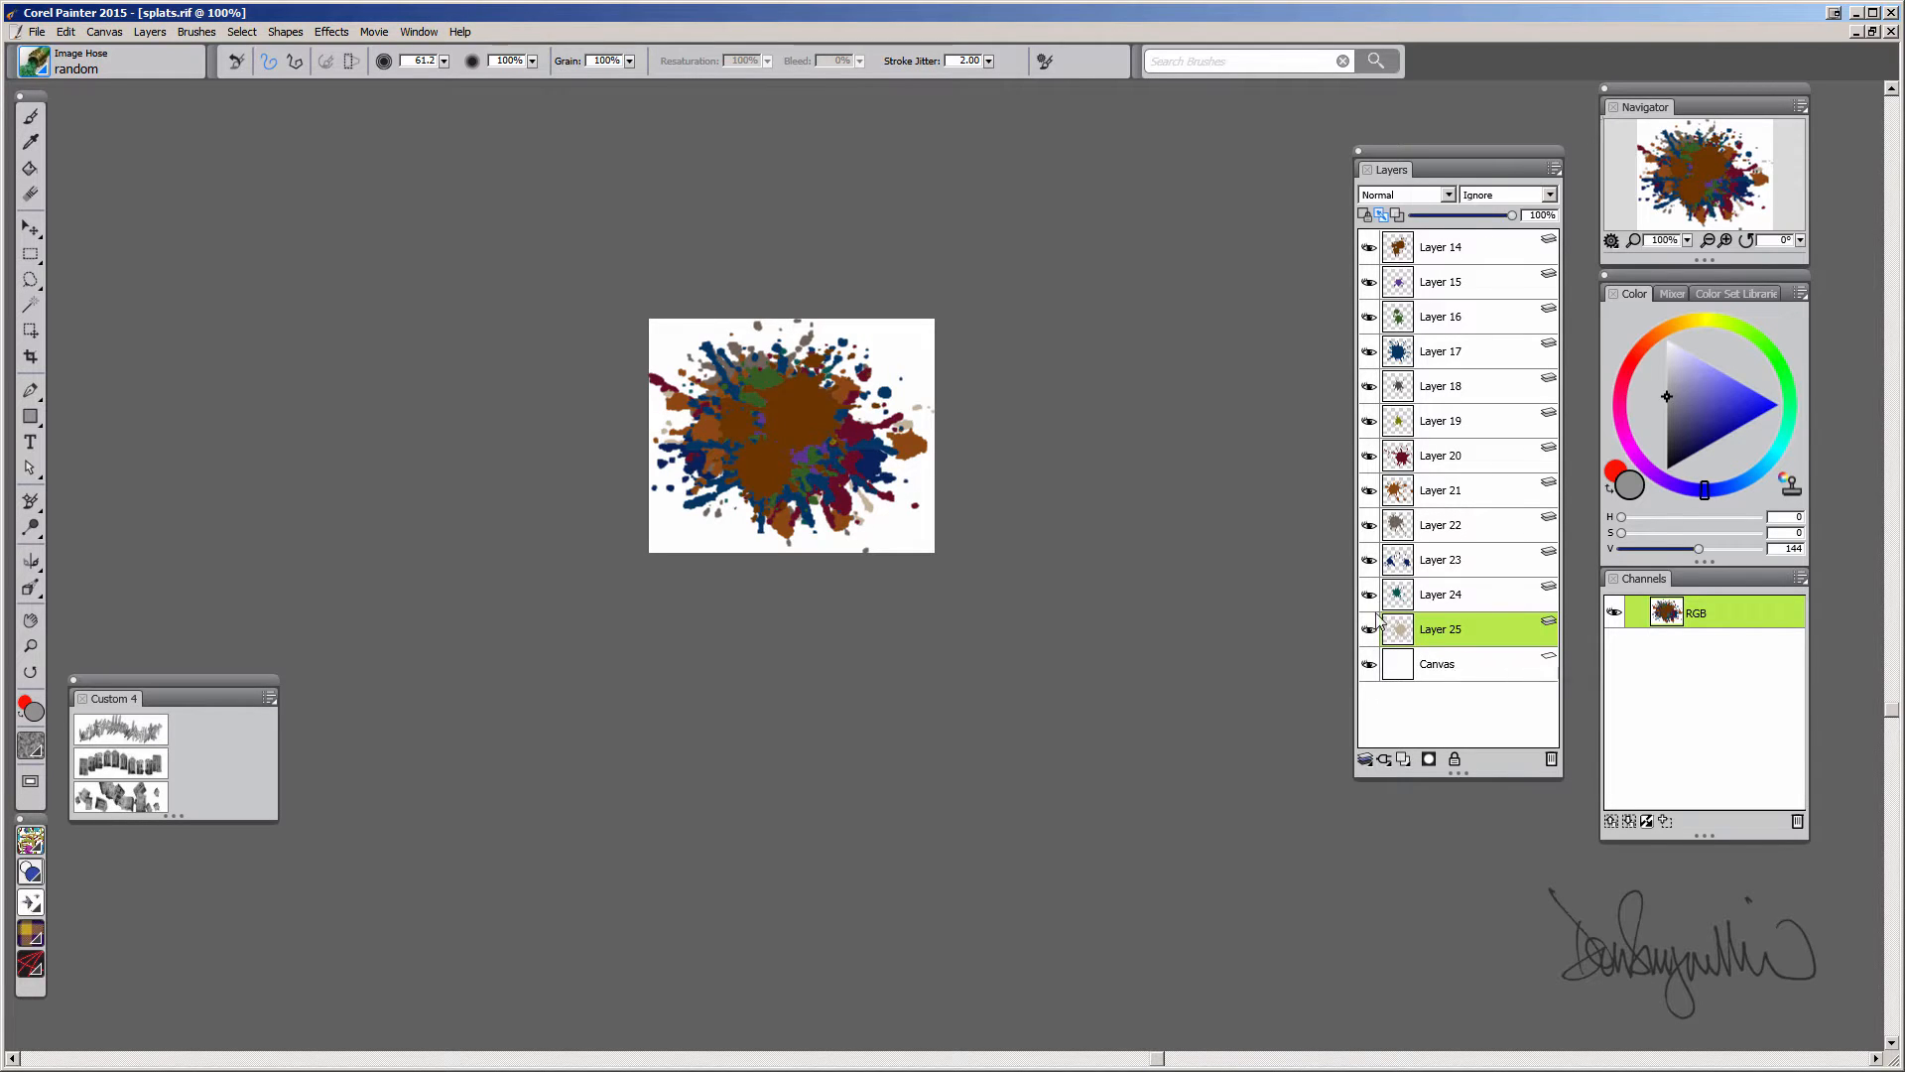
{"action": "left_click", "coordinate": [1369, 561]}
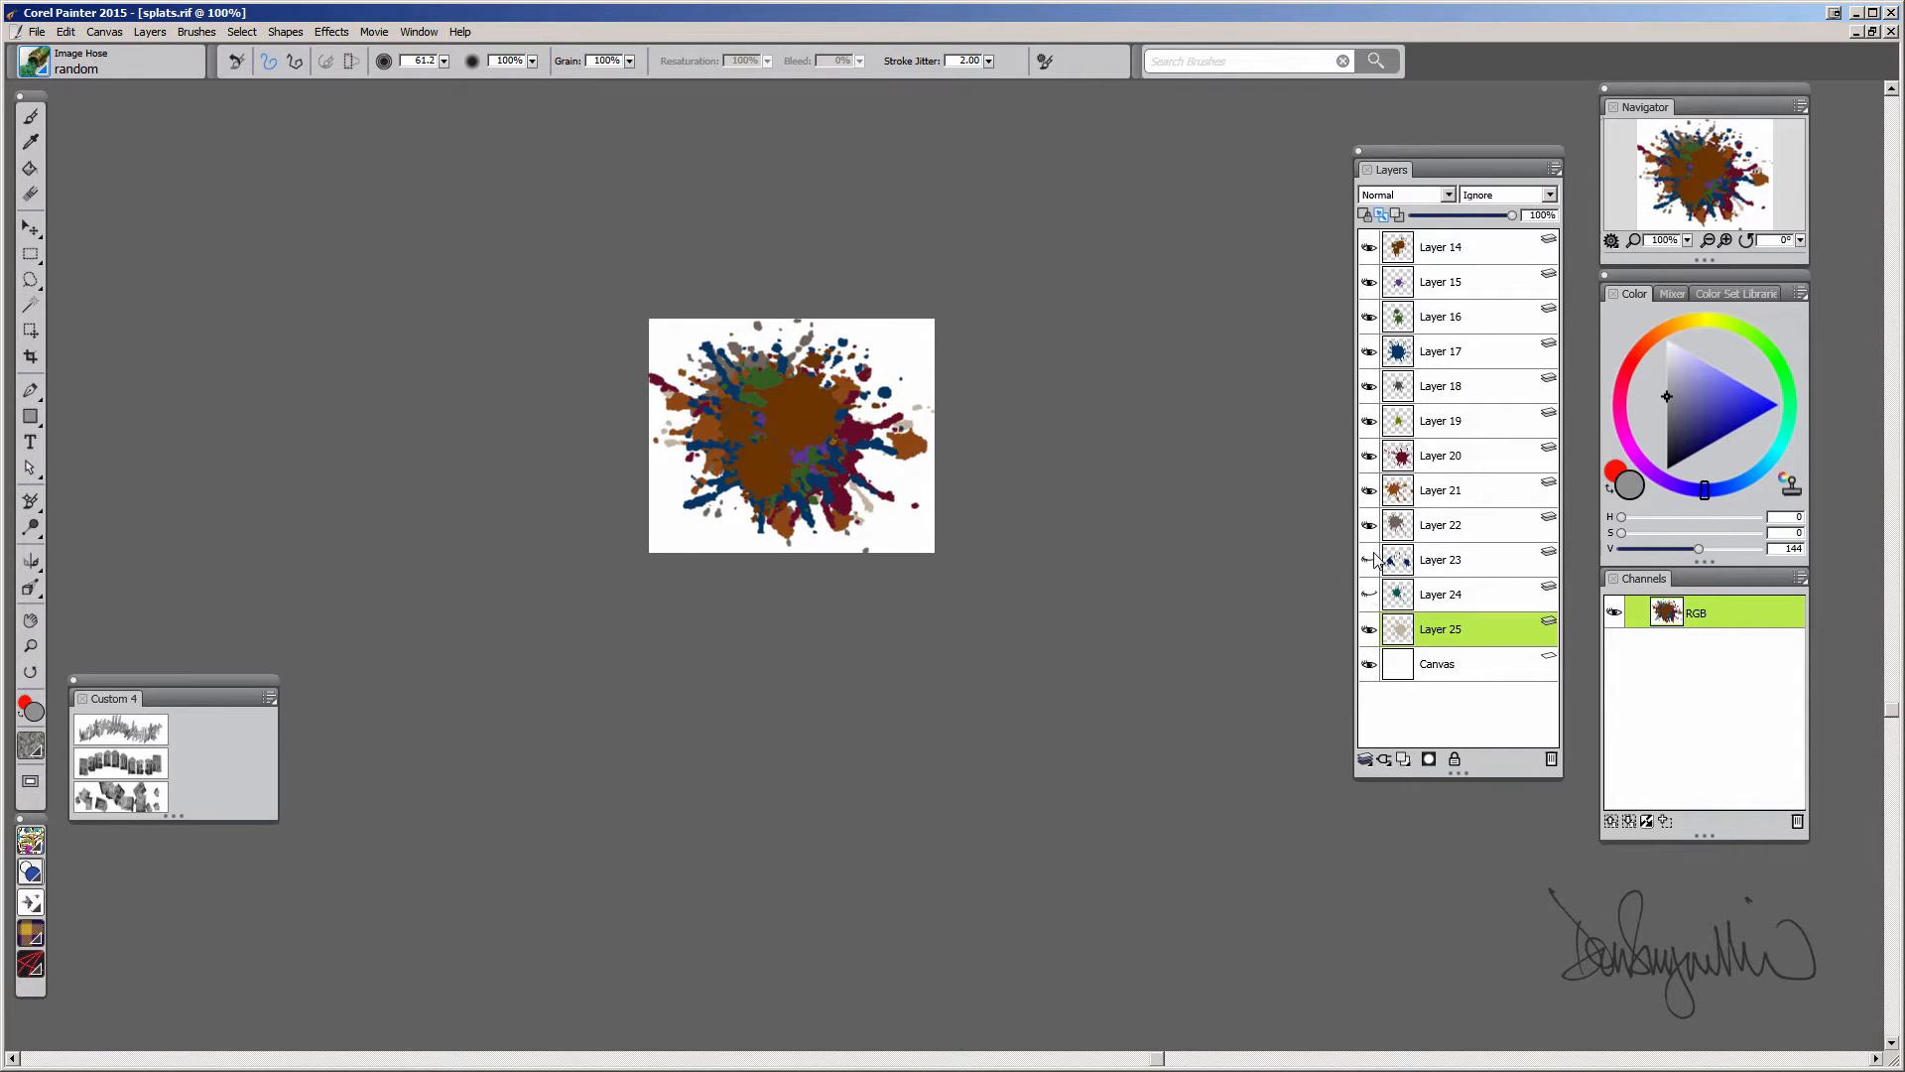
{"action": "left_click", "coordinate": [1373, 558]}
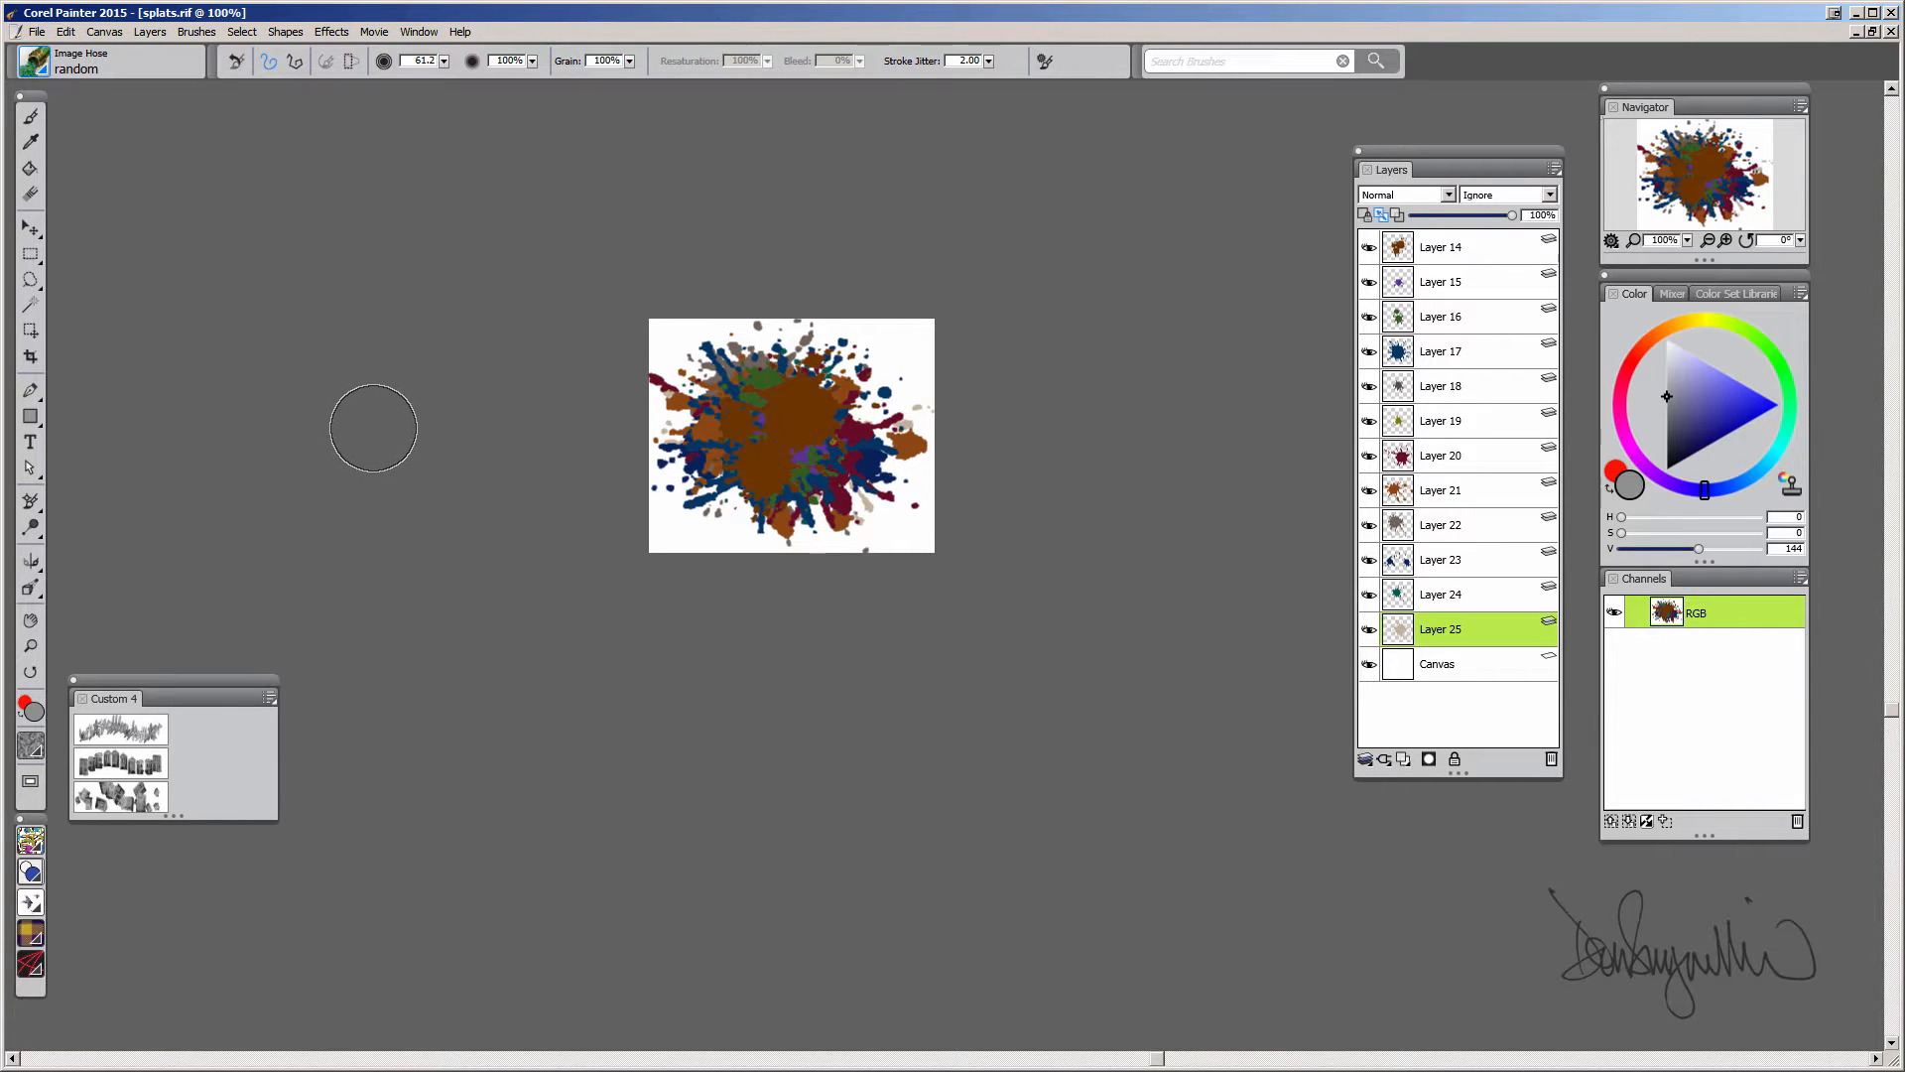
Open the Nozzles media library panel
{"action": "left_click", "coordinate": [419, 32]}
{"action": "mouse_move", "coordinate": [395, 424]}
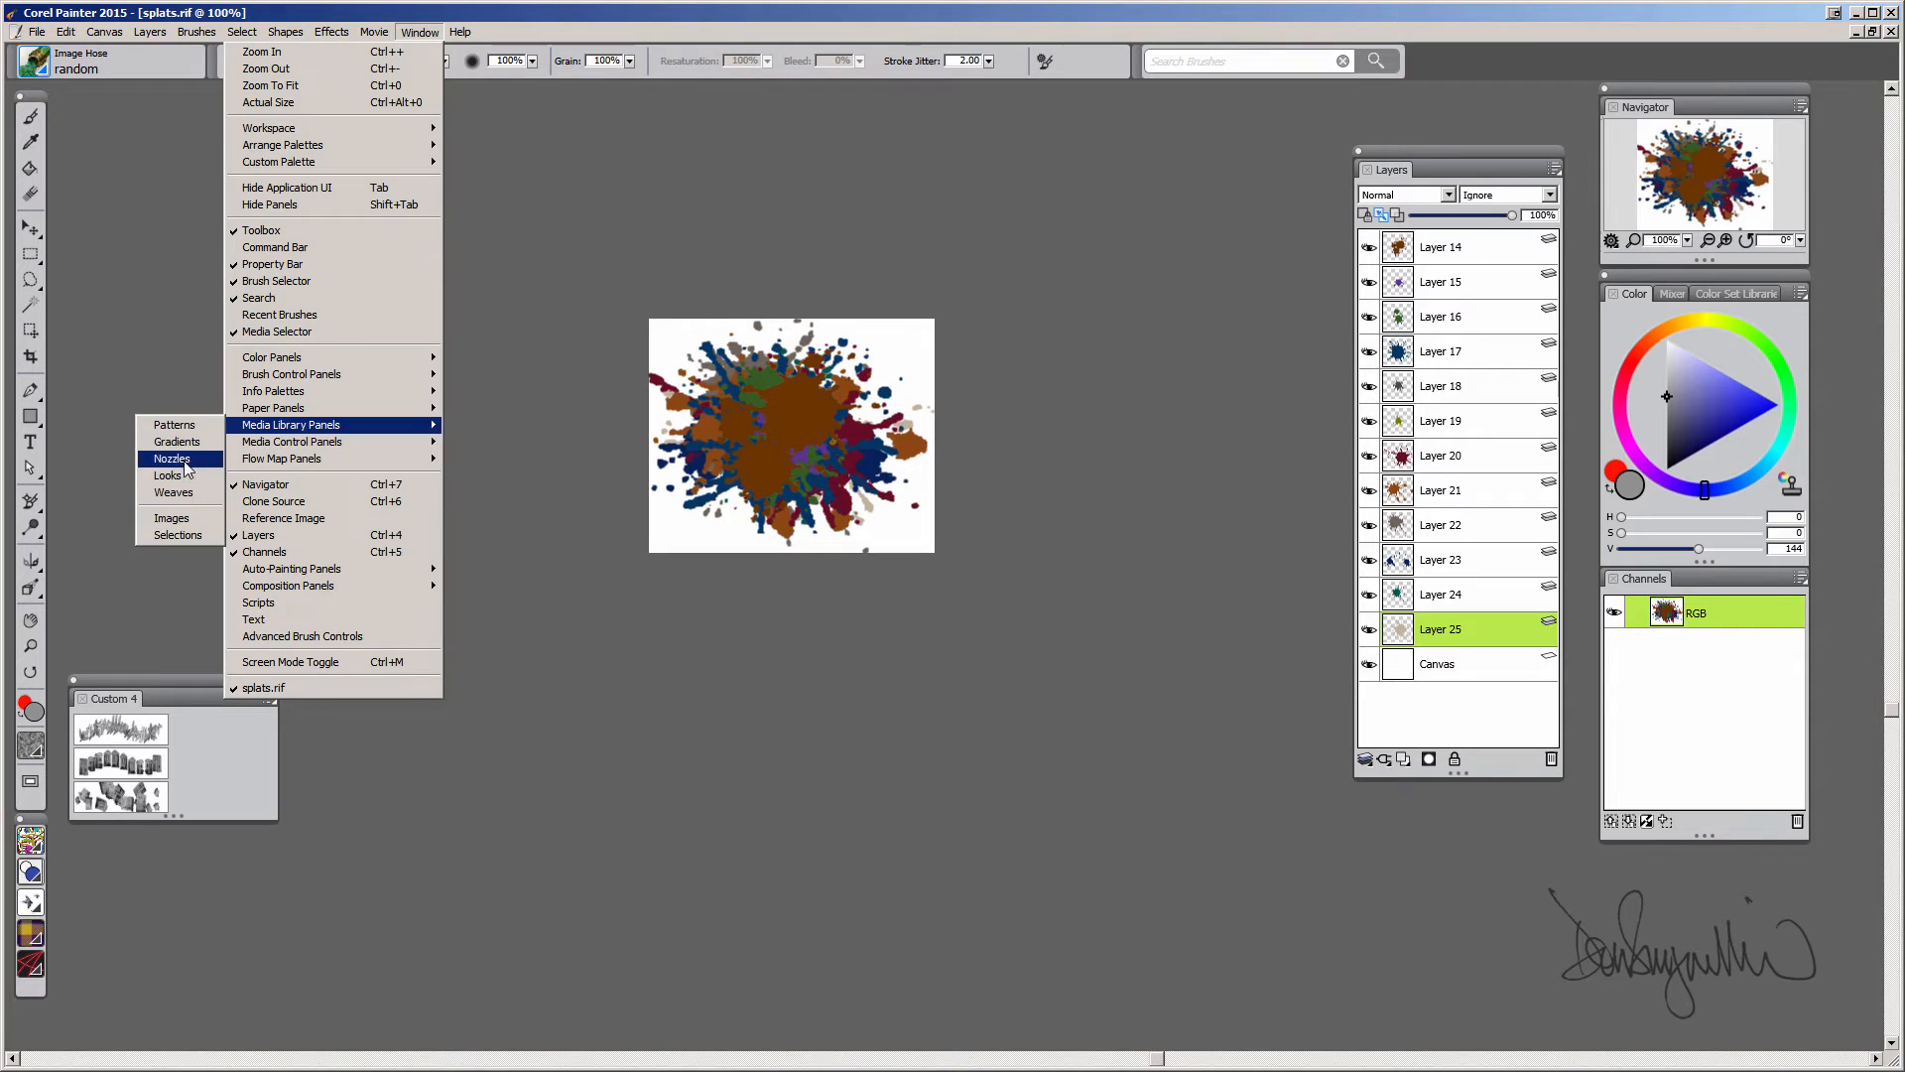
{"action": "left_click", "coordinate": [189, 471]}
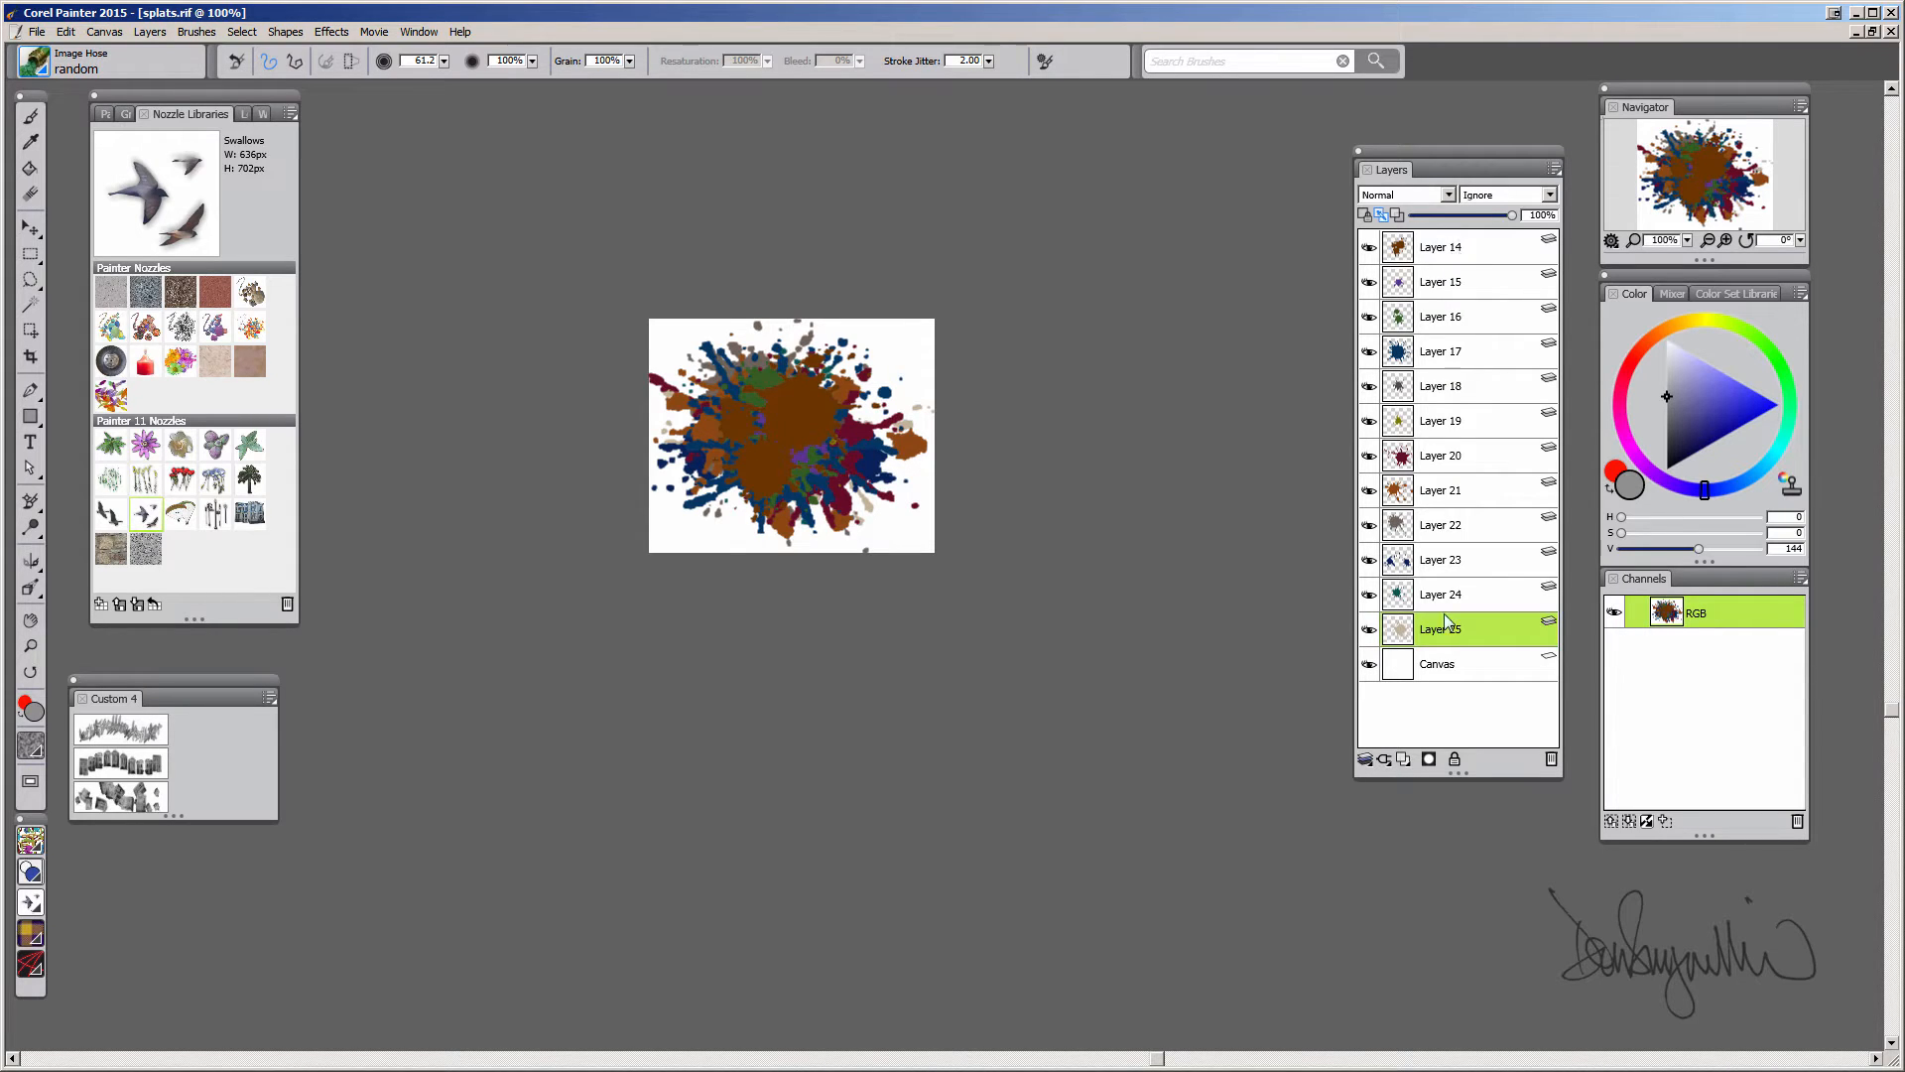
Group all the splat layers together and rename the group splat
{"action": "left_click", "coordinate": [1458, 248], "text": "shift"}
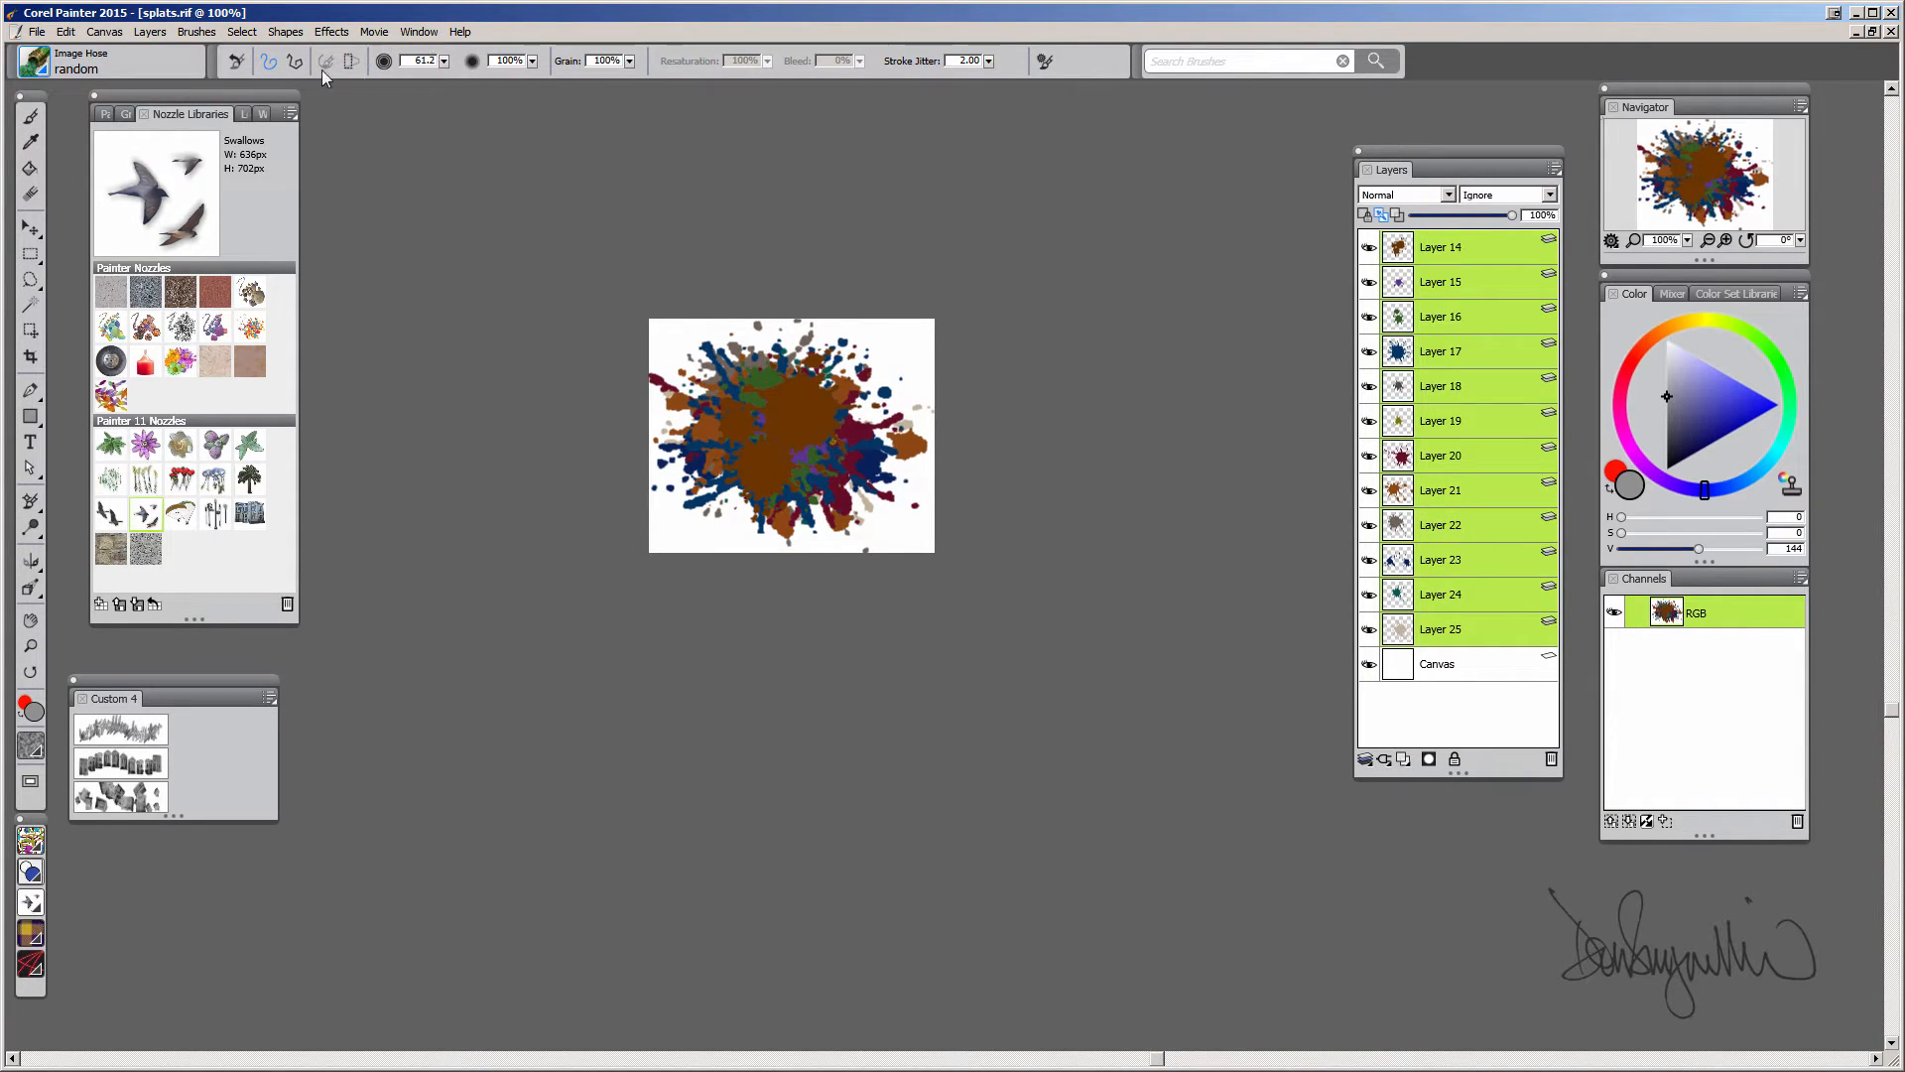
{"action": "left_click", "coordinate": [162, 33]}
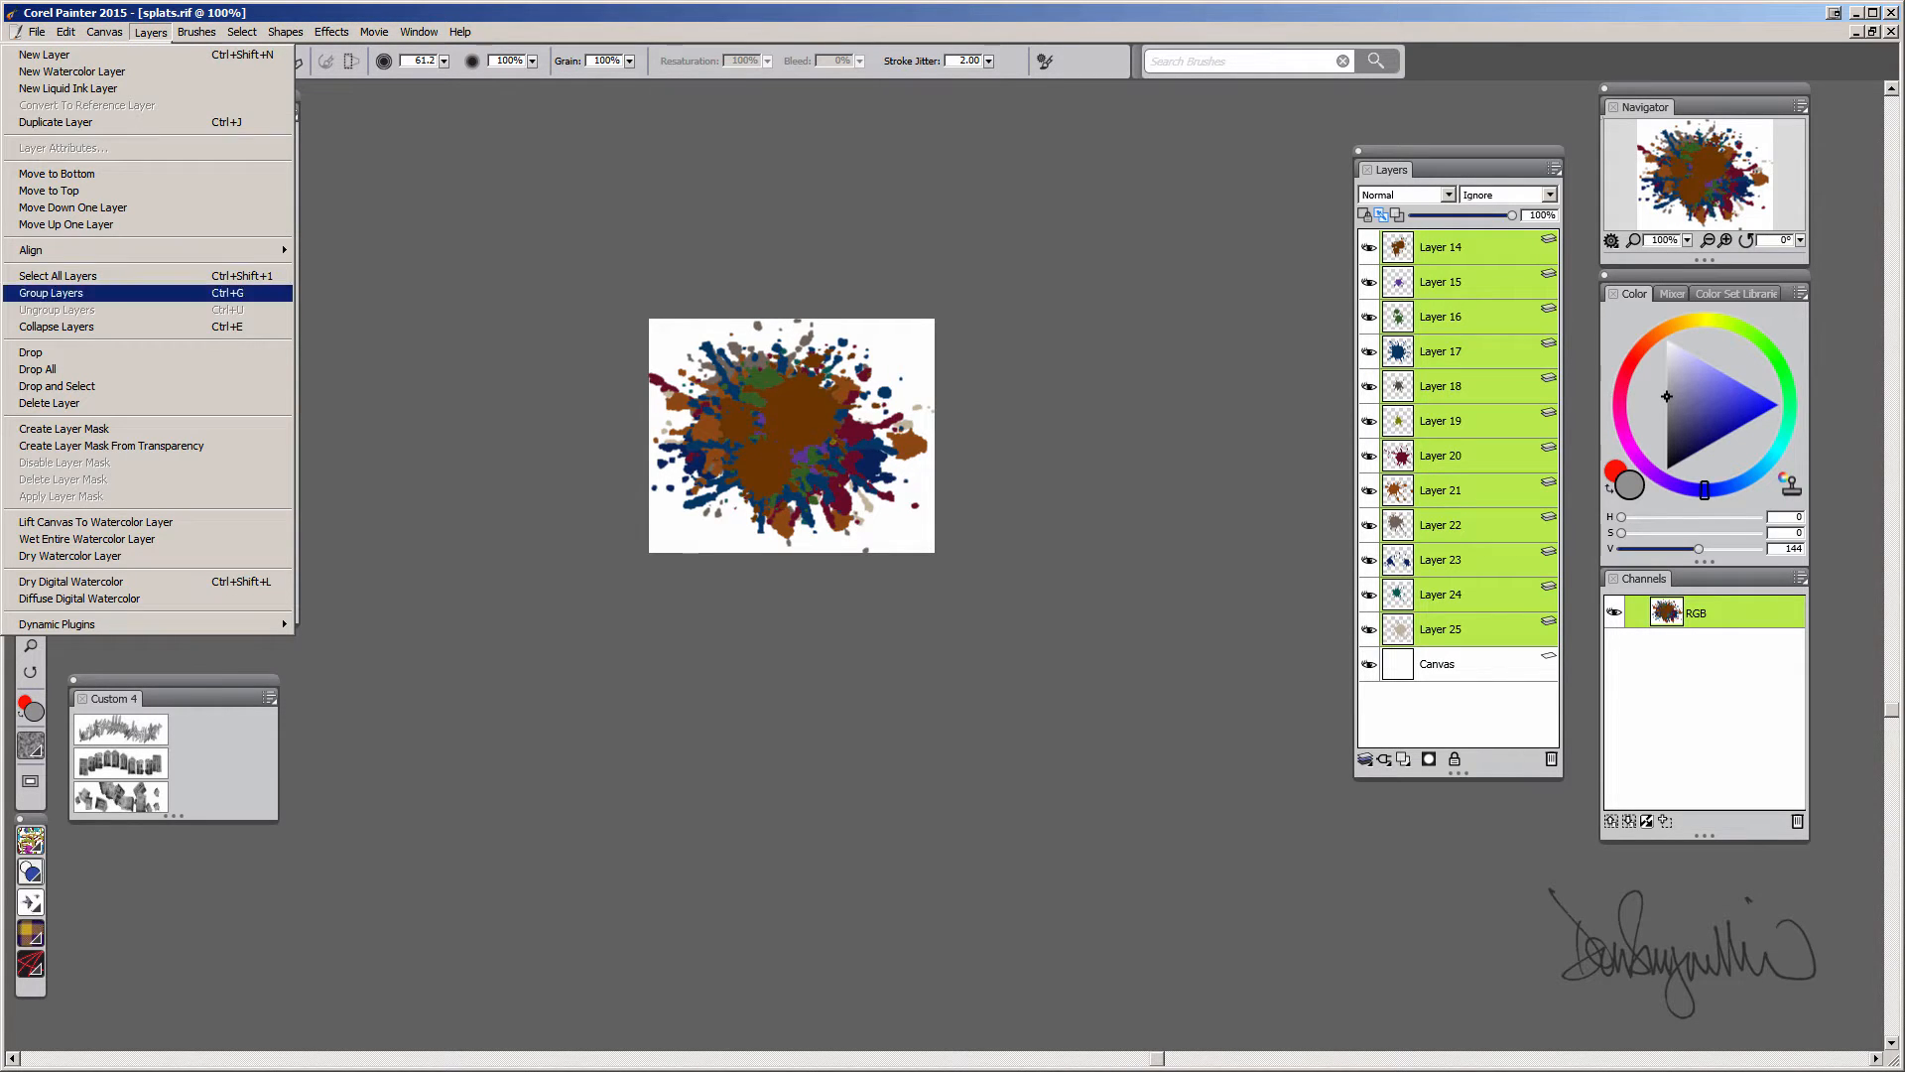
{"action": "left_click", "coordinate": [50, 293]}
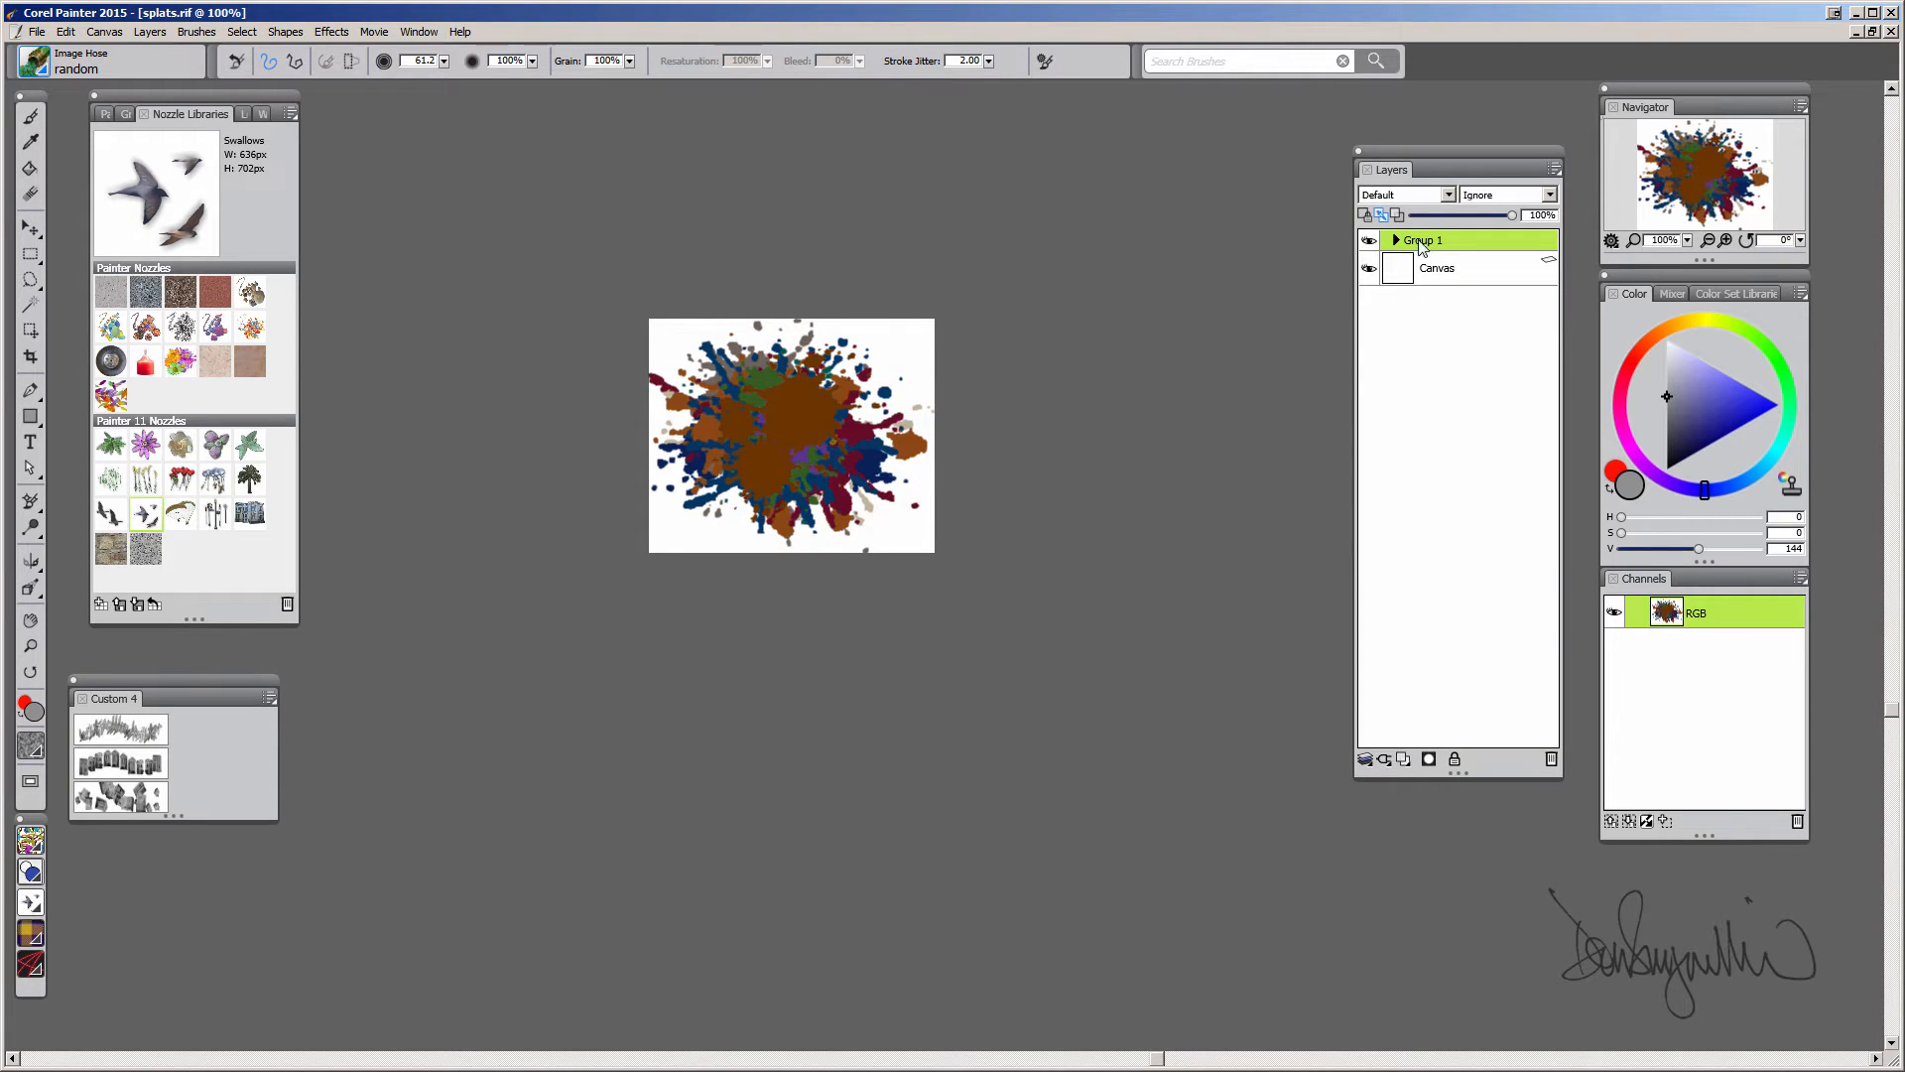
{"action": "double_click", "coordinate": [1422, 242]}
{"action": "type", "text": "splat"}
{"action": "key", "text": "Return"}
Make a nozzle image from the splat group
{"action": "left_click", "coordinate": [291, 115]}
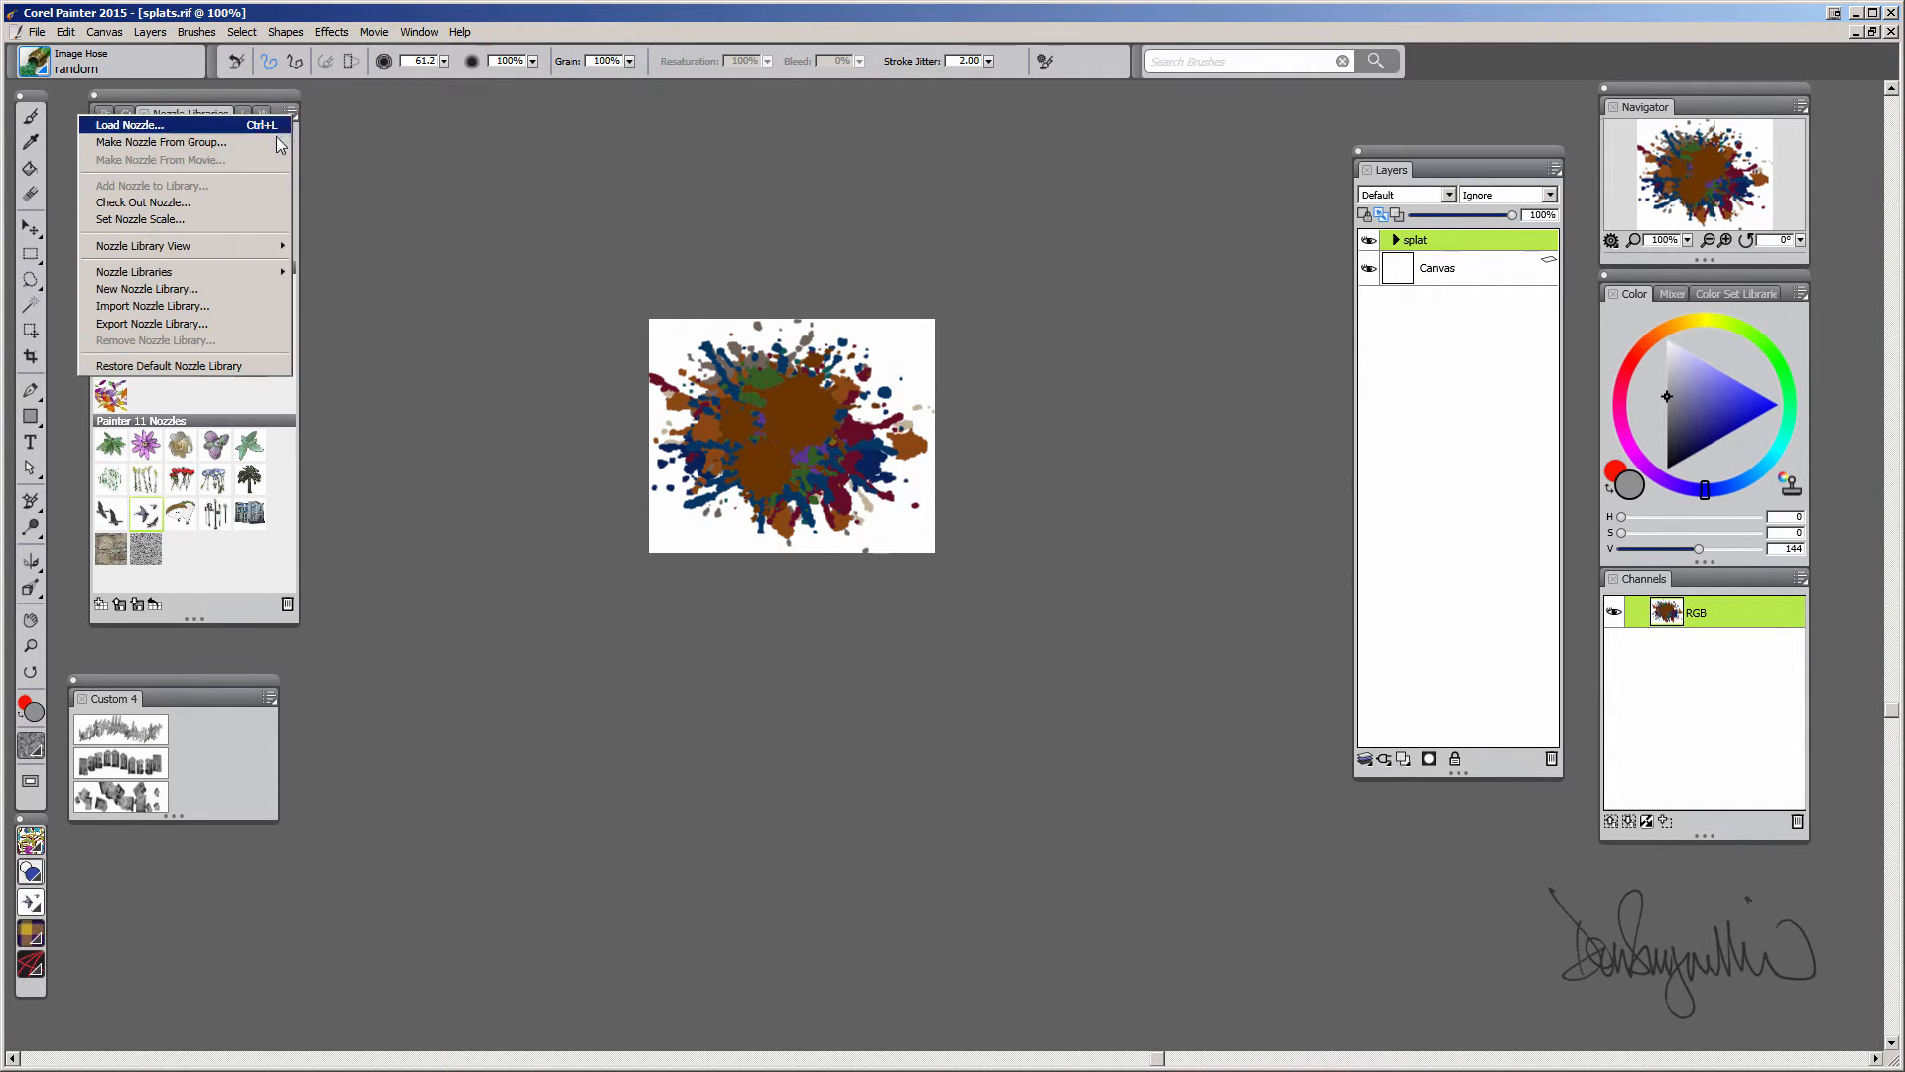
{"action": "left_click", "coordinate": [222, 148]}
{"action": "left_click_drag", "start_coordinate": [468, 140], "coordinate": [794, 111]}
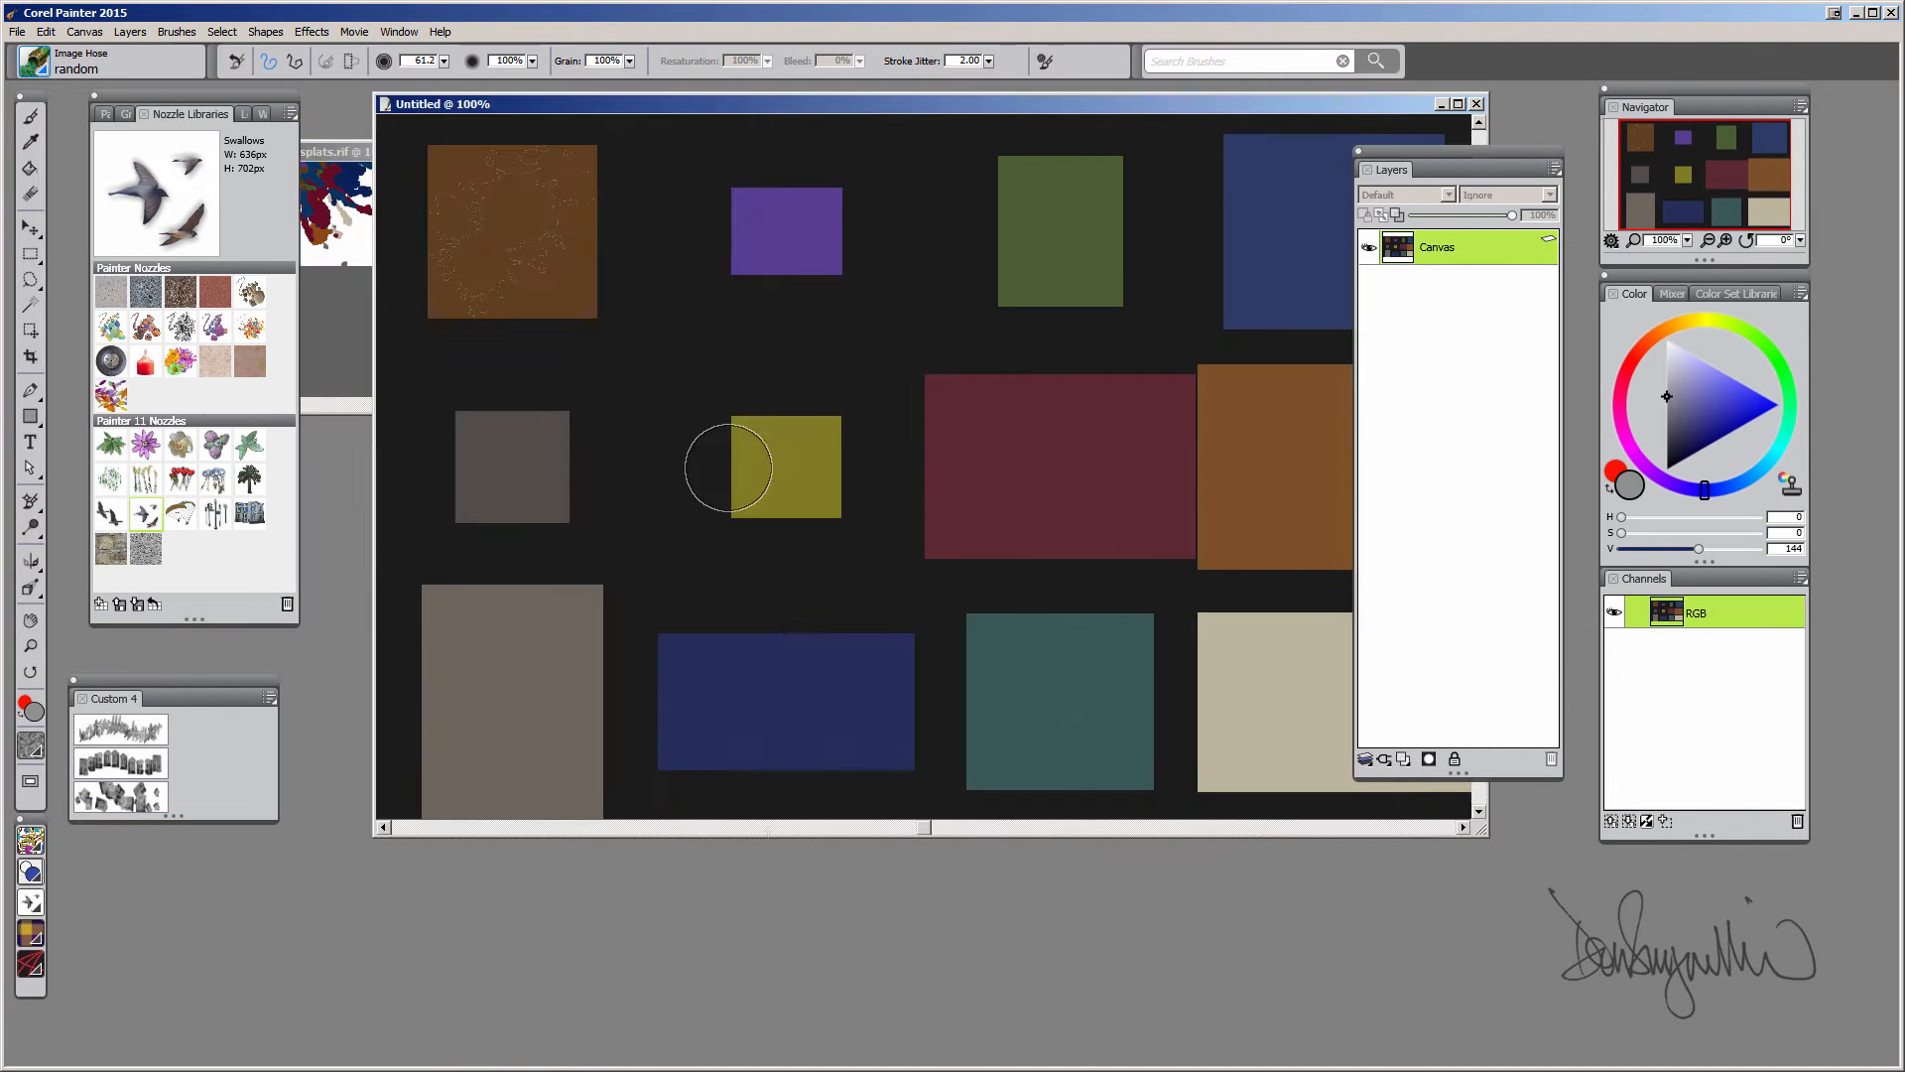
{"action": "left_click_drag", "start_coordinate": [746, 837], "coordinate": [754, 989]}
{"action": "left_click_drag", "start_coordinate": [1479, 982], "coordinate": [1618, 1044]}
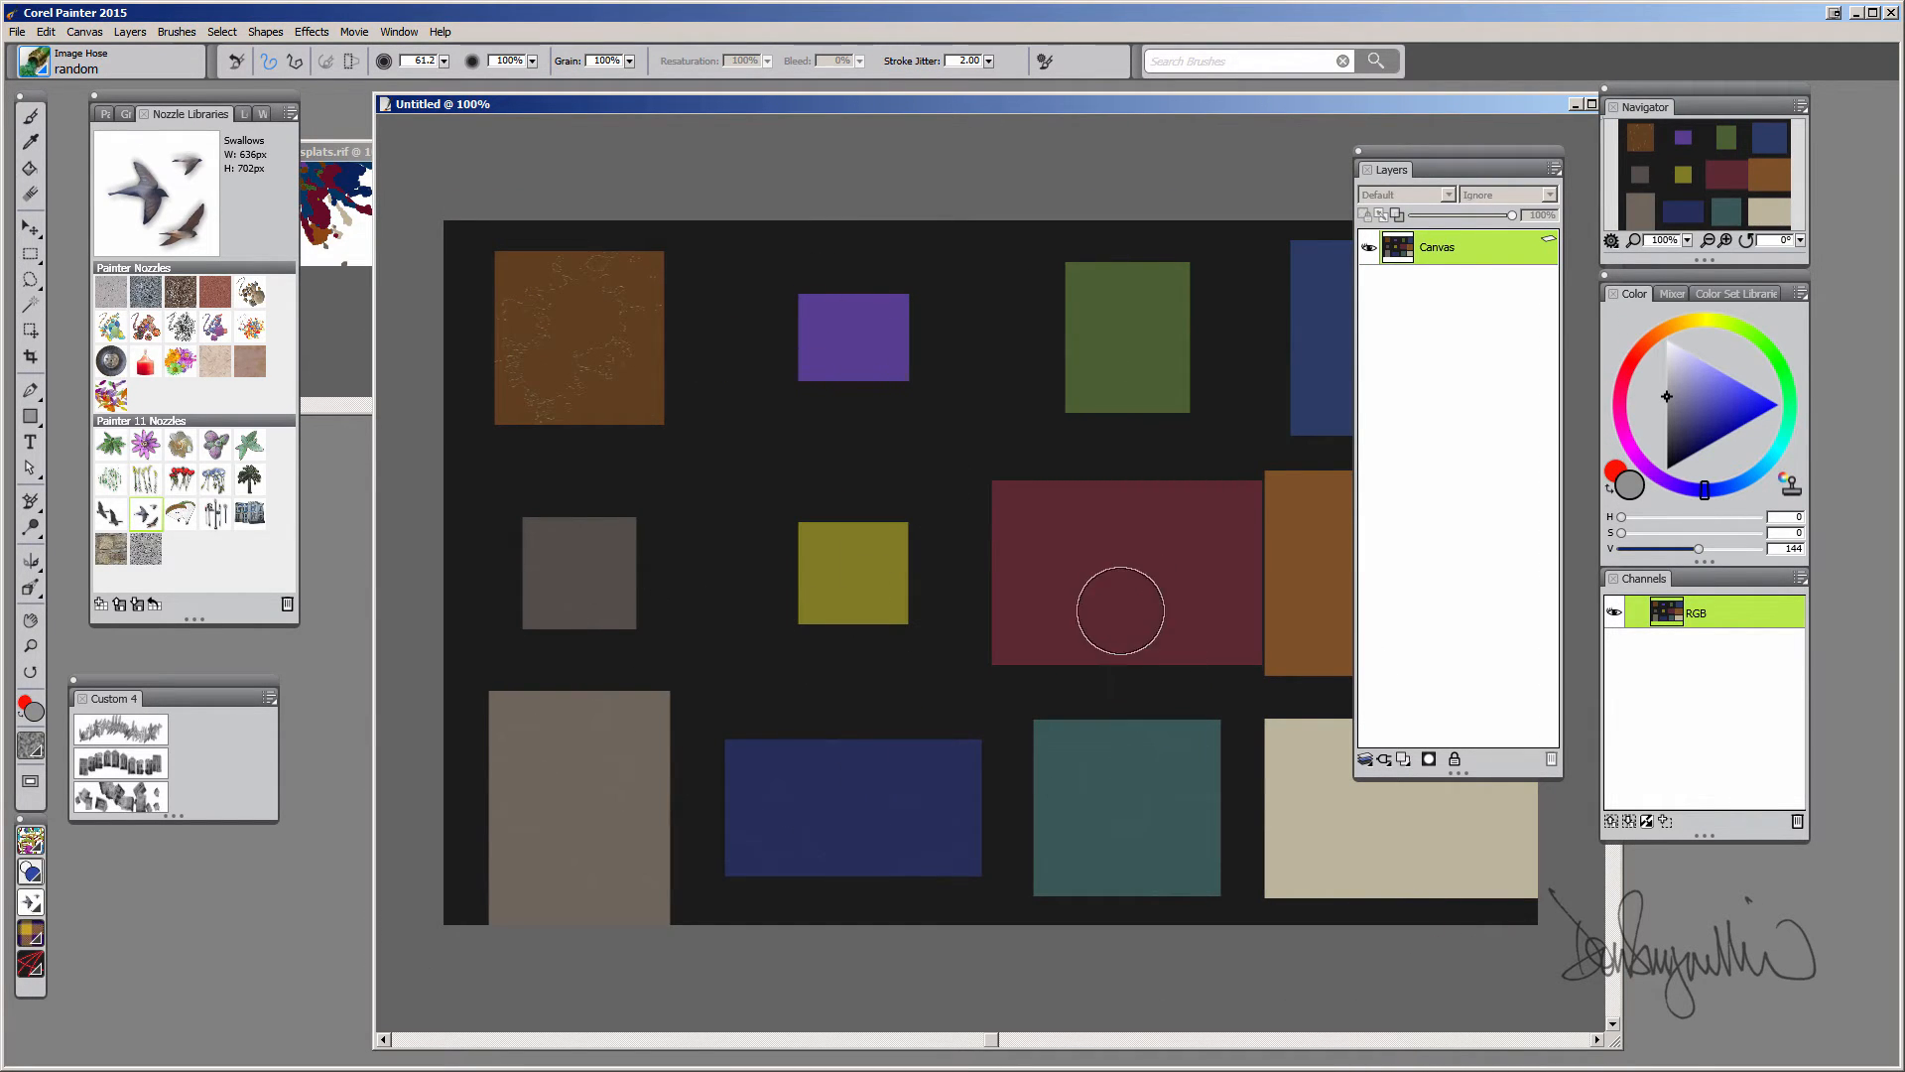
{"action": "mouse_move", "coordinate": [1119, 609]}
{"action": "left_mouse_down"}
{"action": "mouse_move", "coordinate": [825, 443]}
{"action": "mouse_move", "coordinate": [1153, 576]}
{"action": "mouse_move", "coordinate": [1066, 572]}
{"action": "left_mouse_up"}
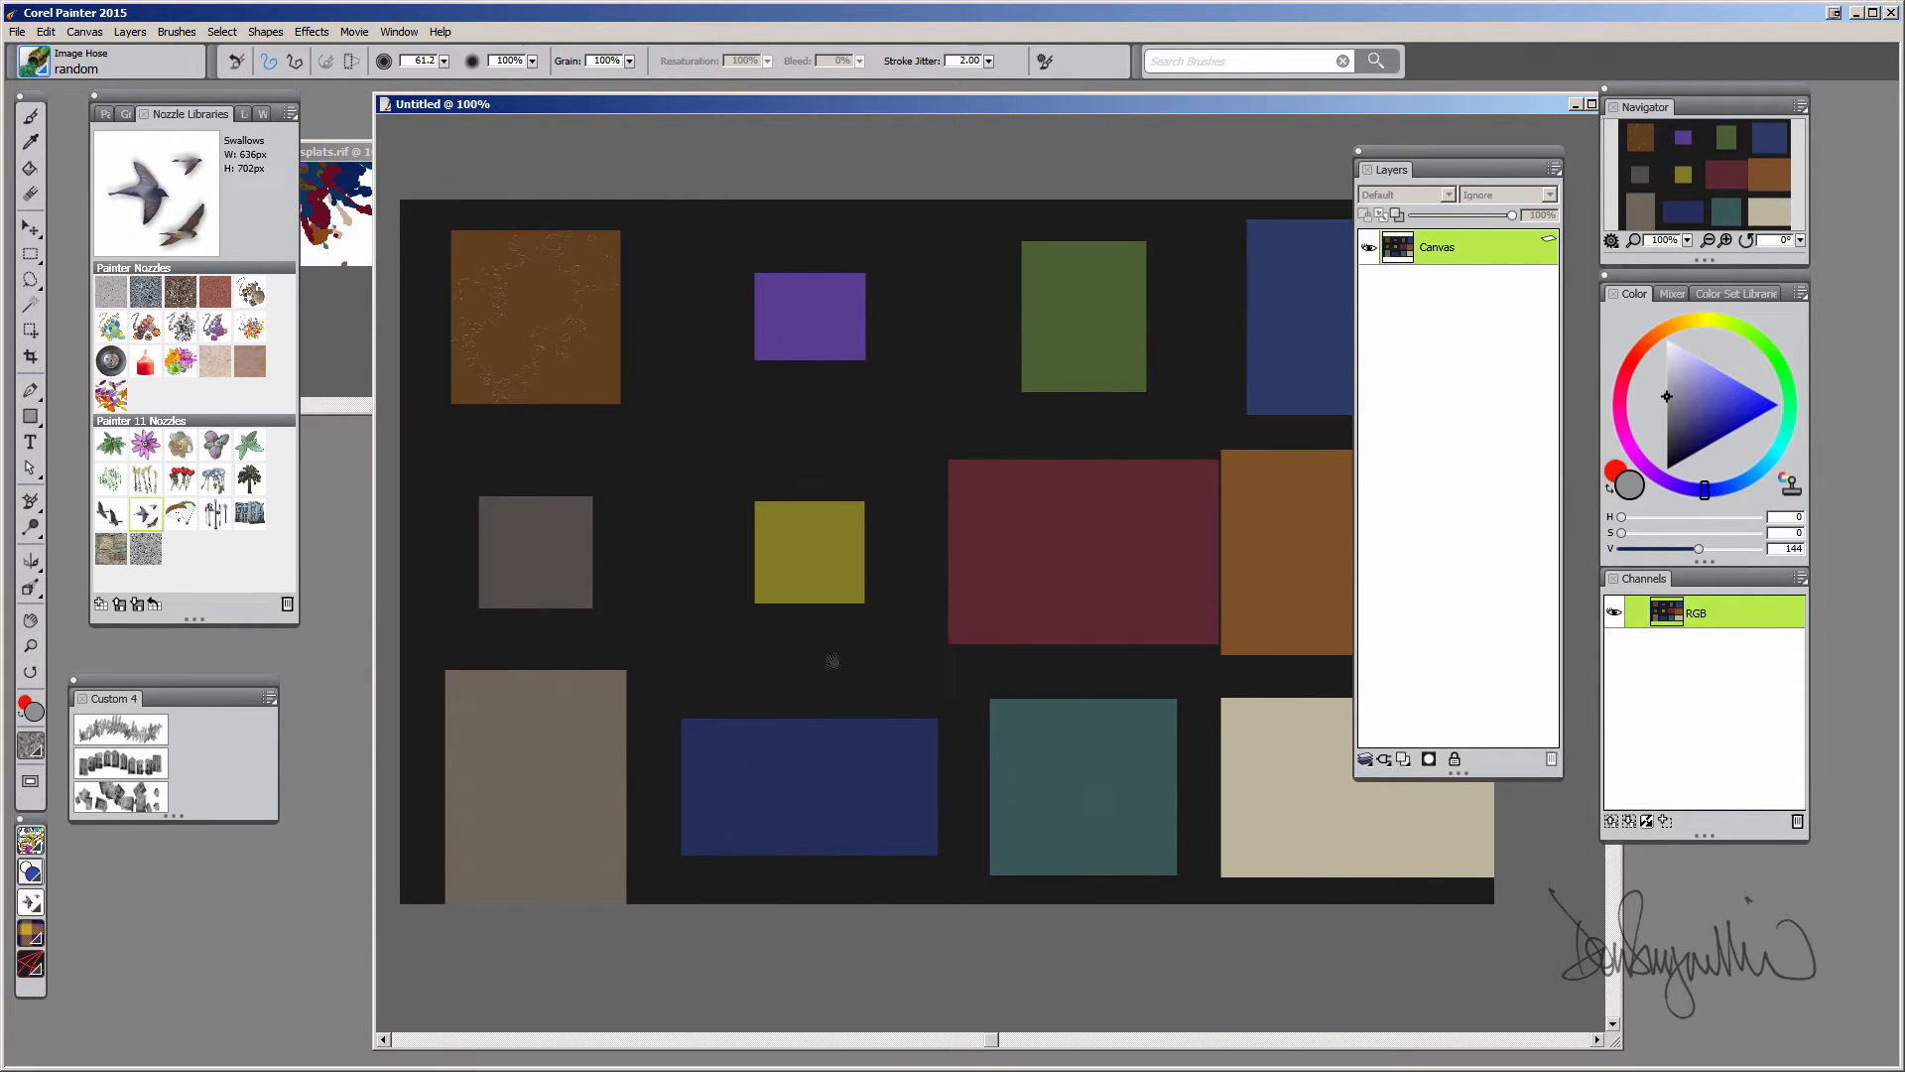
{"action": "left_click_drag", "start_coordinate": [834, 659], "coordinate": [477, 633]}
{"action": "left_click_drag", "start_coordinate": [615, 571], "coordinate": [978, 571]}
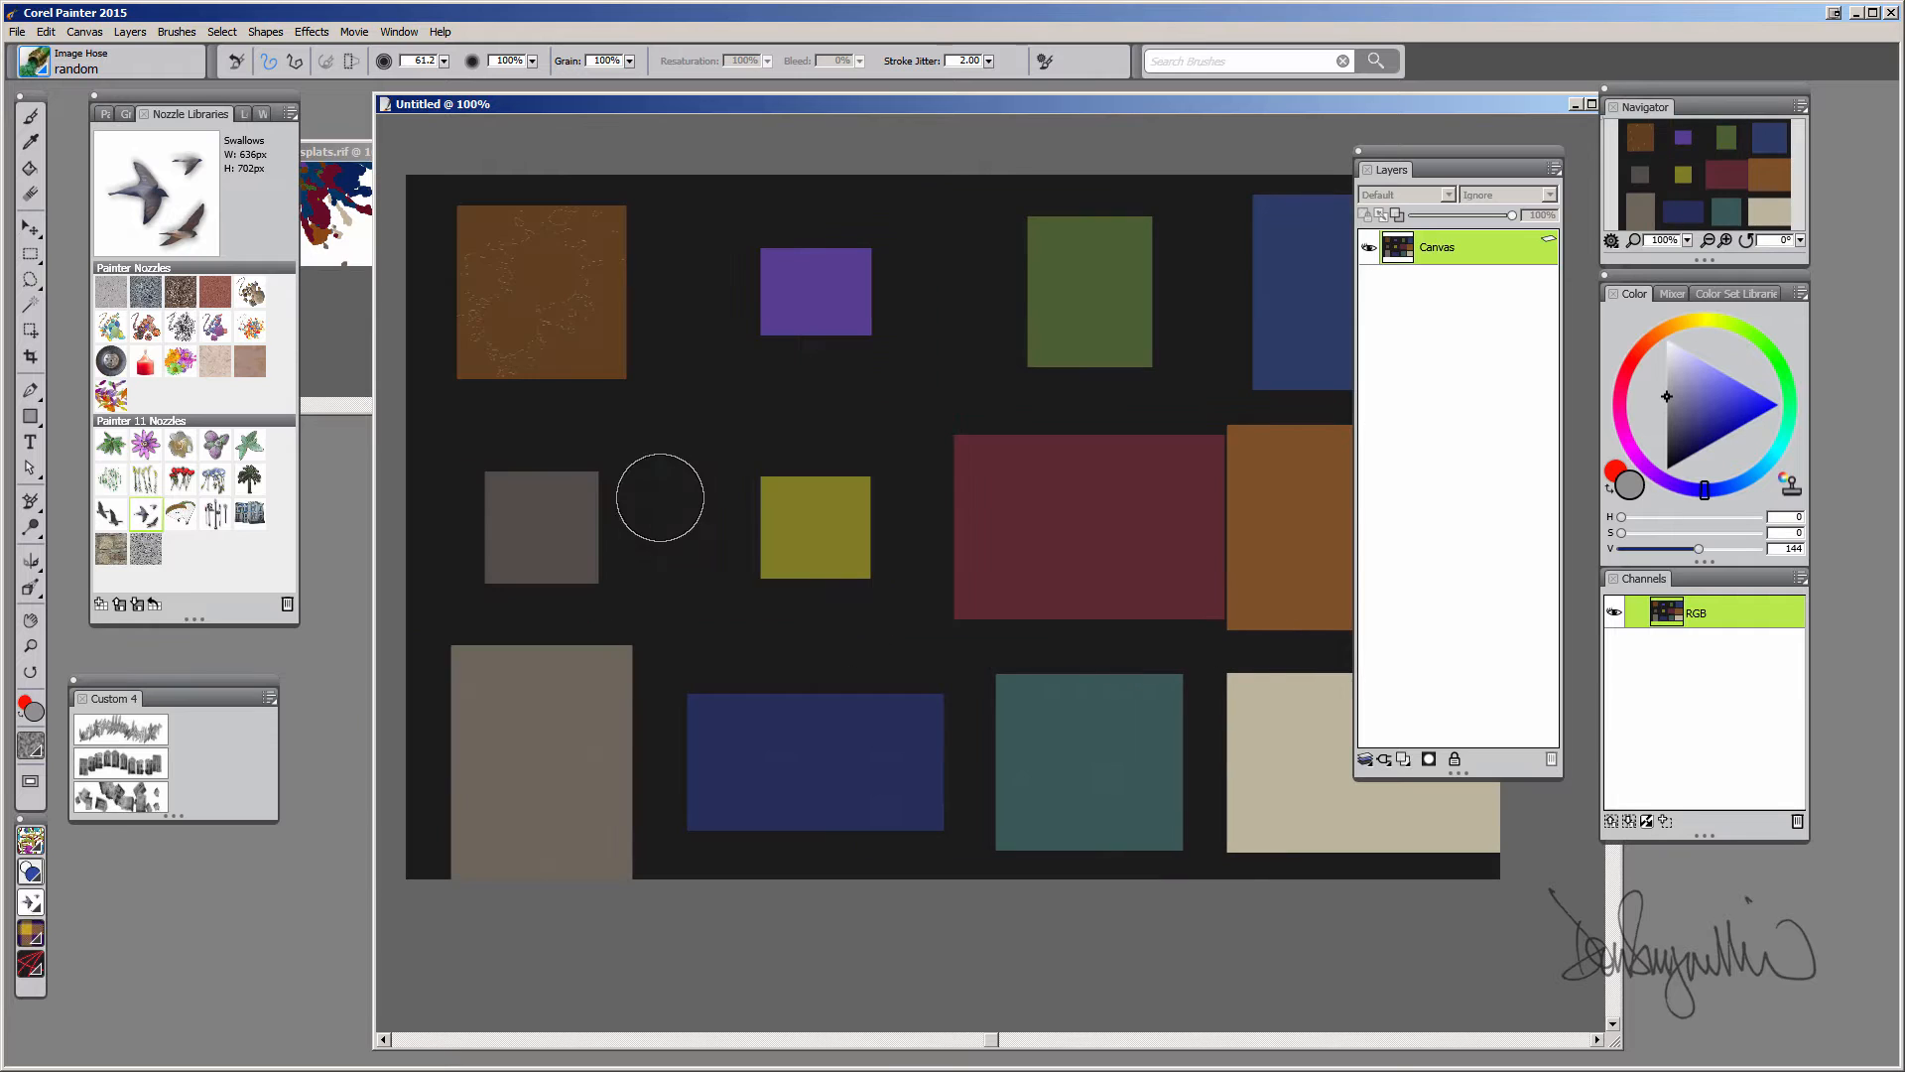
{"action": "mouse_move", "coordinate": [523, 104]}
{"action": "left_mouse_down"}
{"action": "mouse_move", "coordinate": [588, 122]}
{"action": "mouse_move", "coordinate": [490, 93]}
{"action": "left_mouse_up"}
Save the nozzle image as splat_nozzle.rif and close both open documents
{"action": "left_click", "coordinate": [20, 32]}
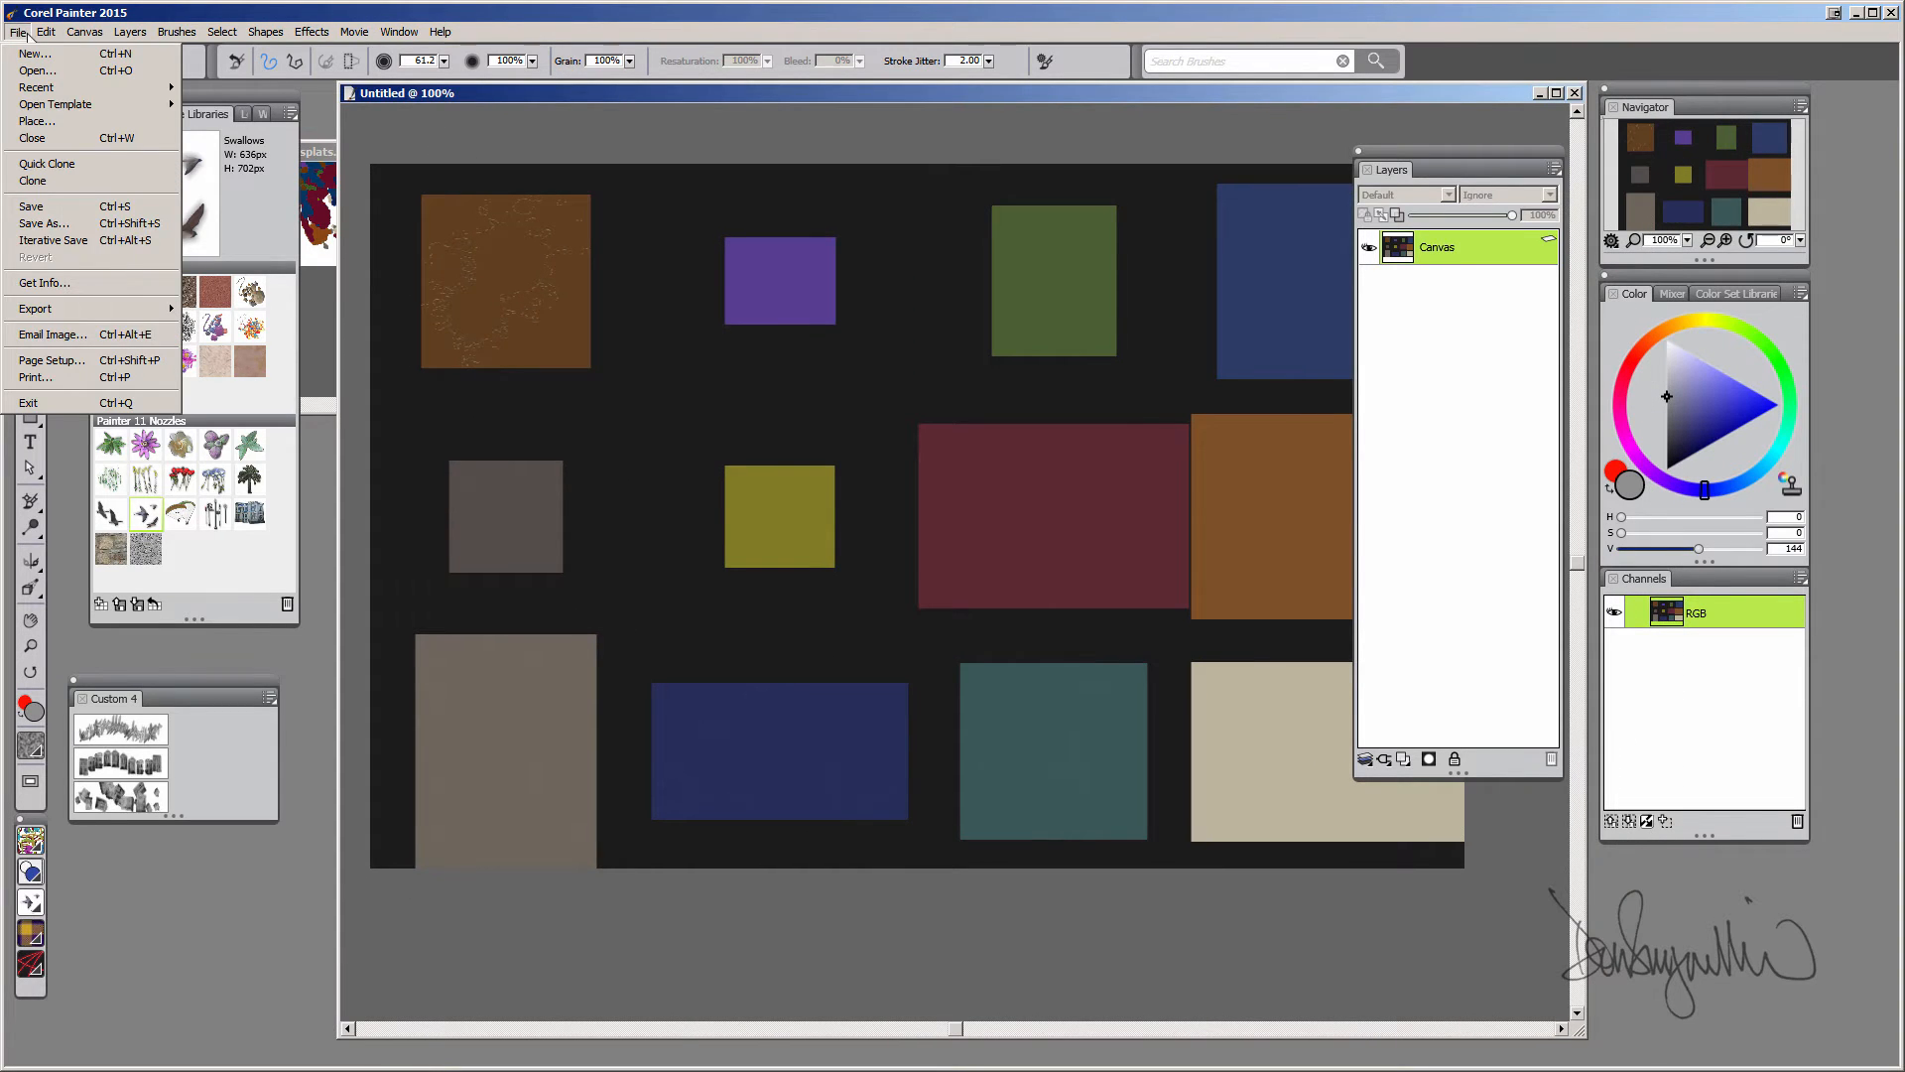
{"action": "left_click", "coordinate": [44, 223]}
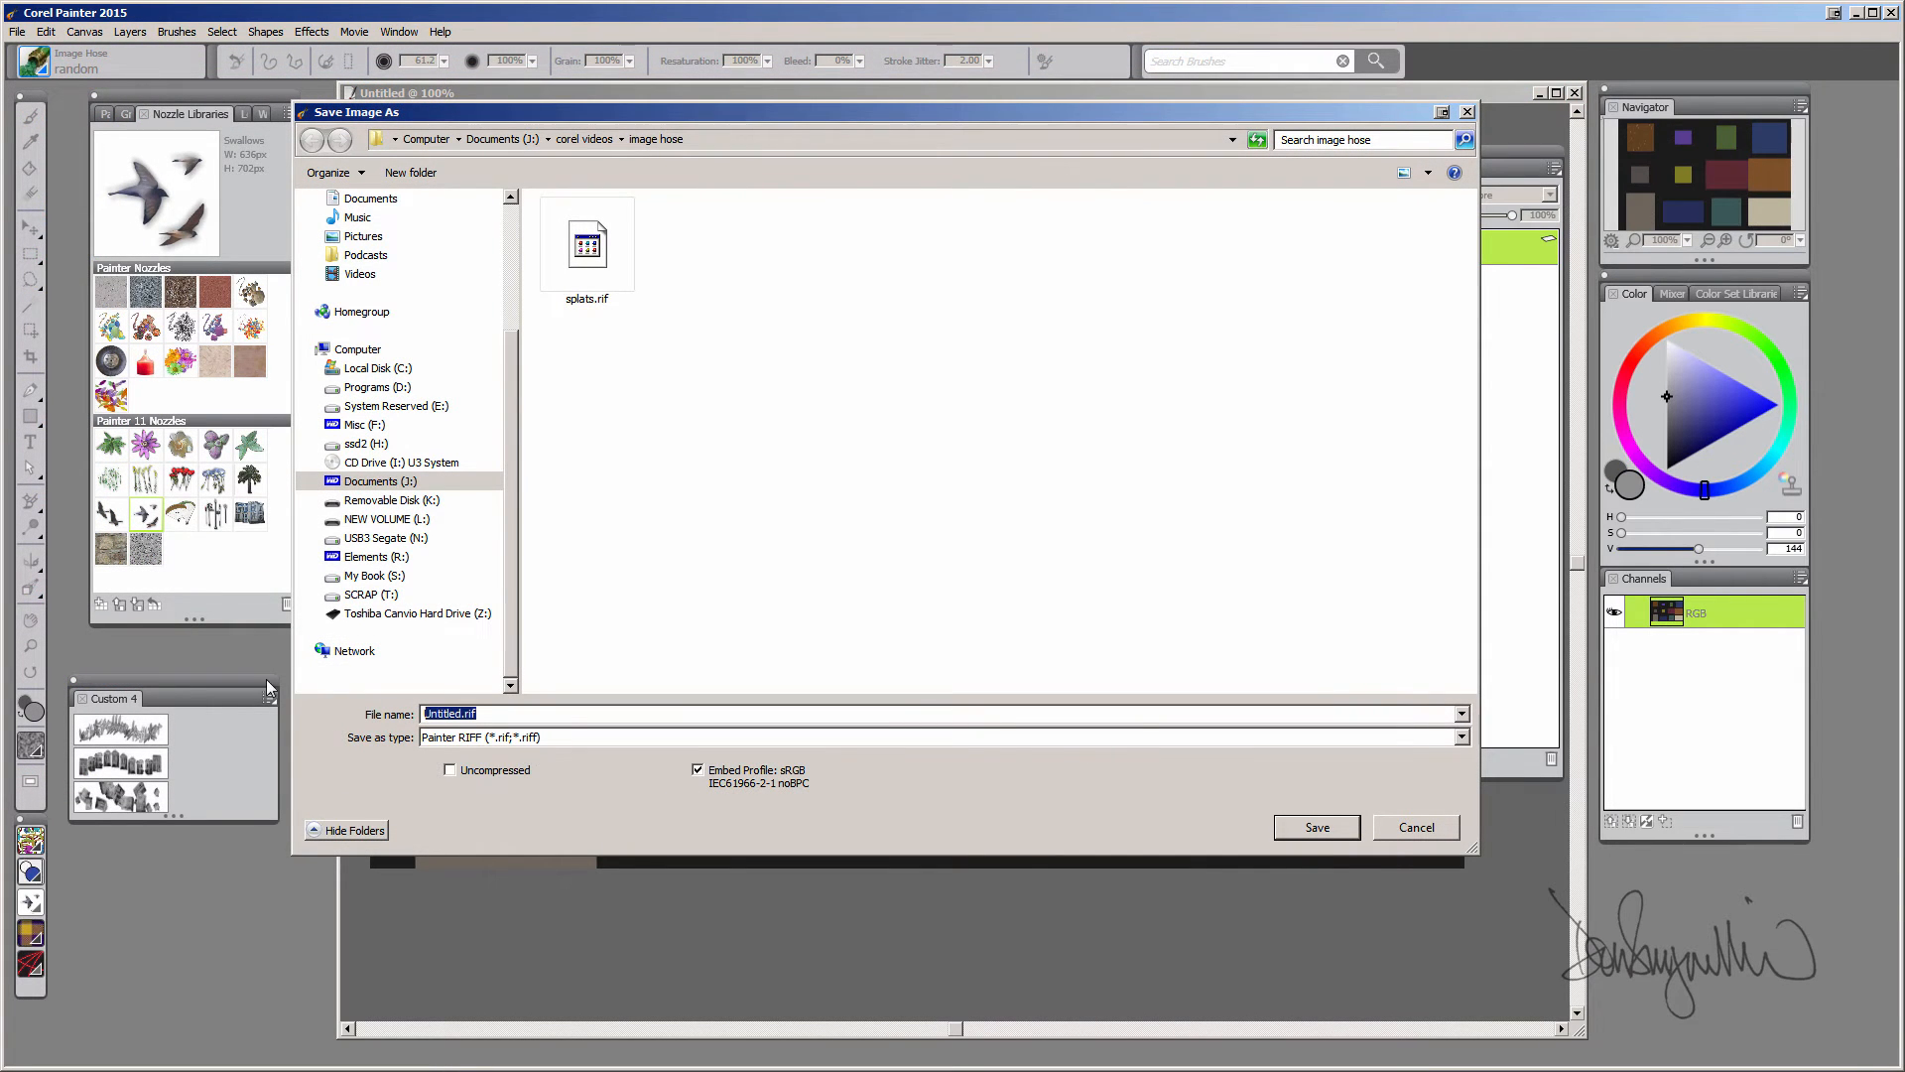
{"action": "type", "text": "spla"}
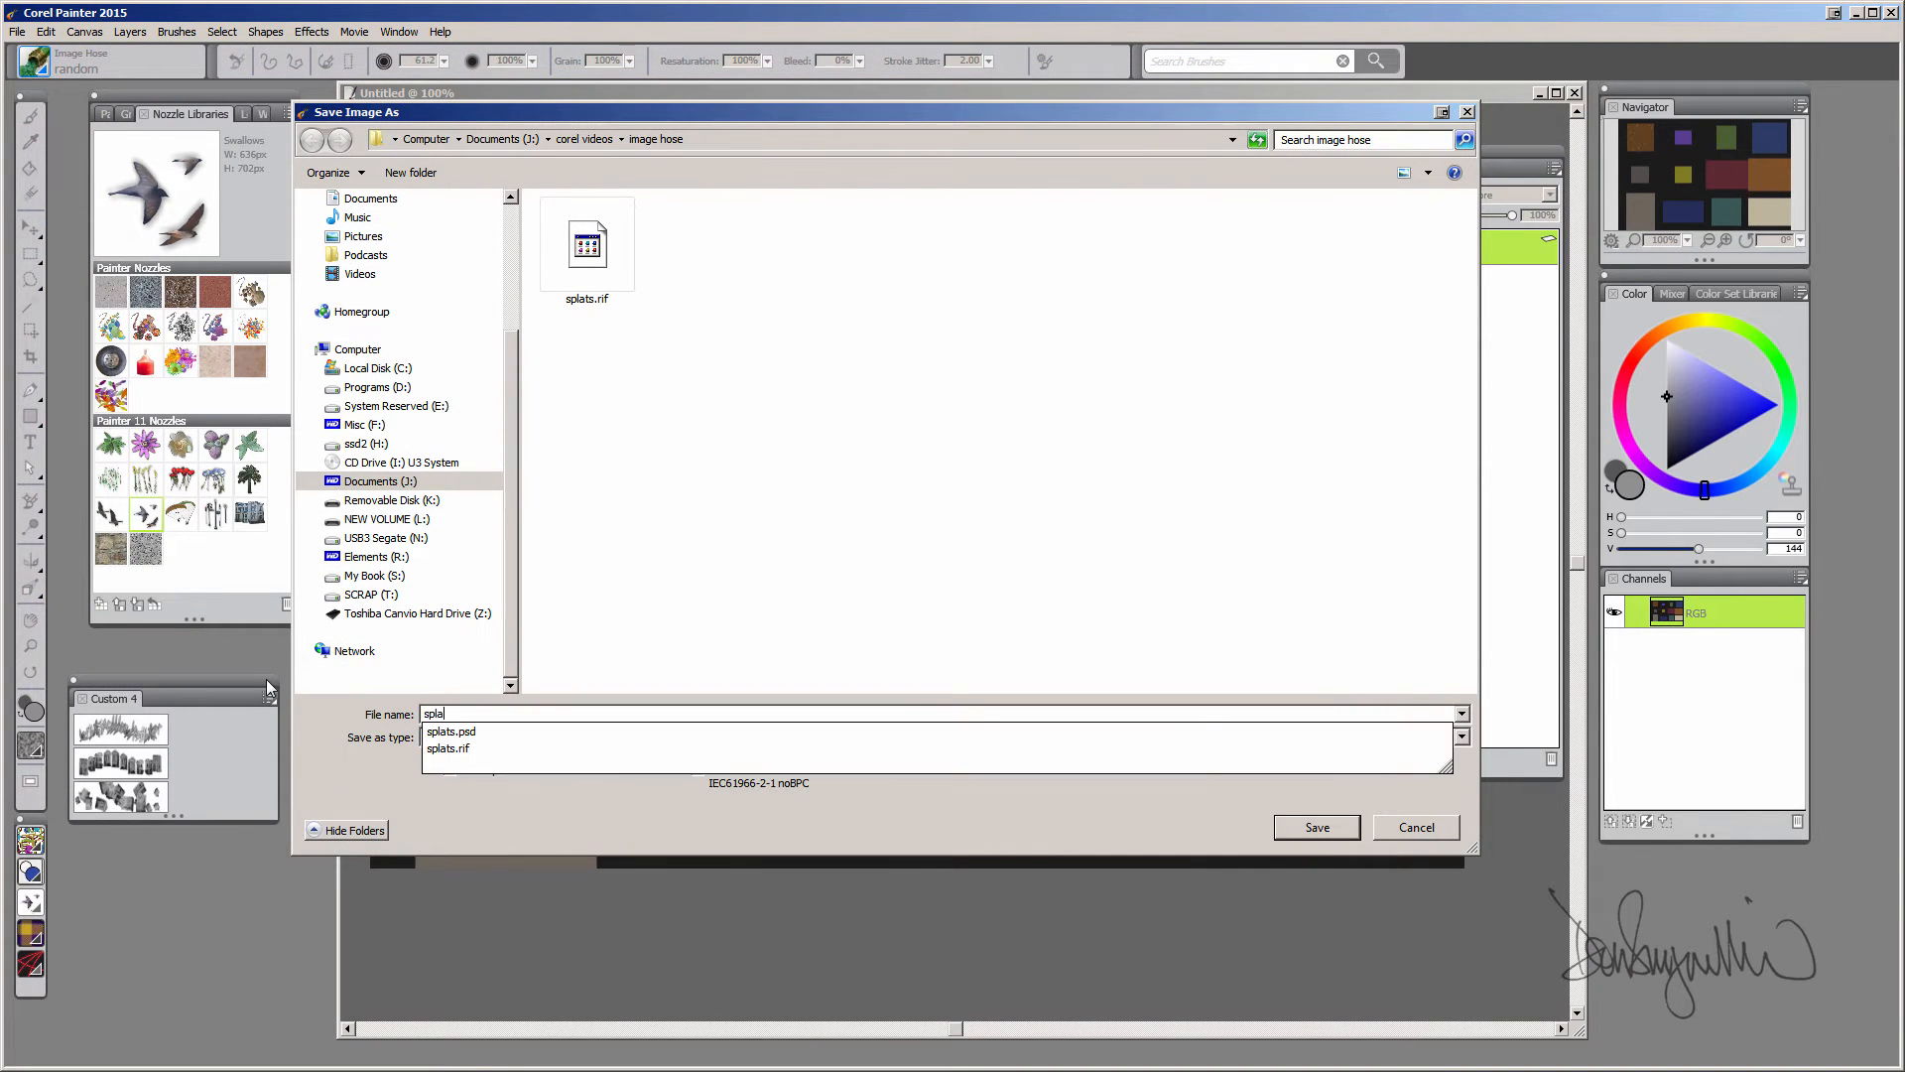
{"action": "type", "text": "t_"}
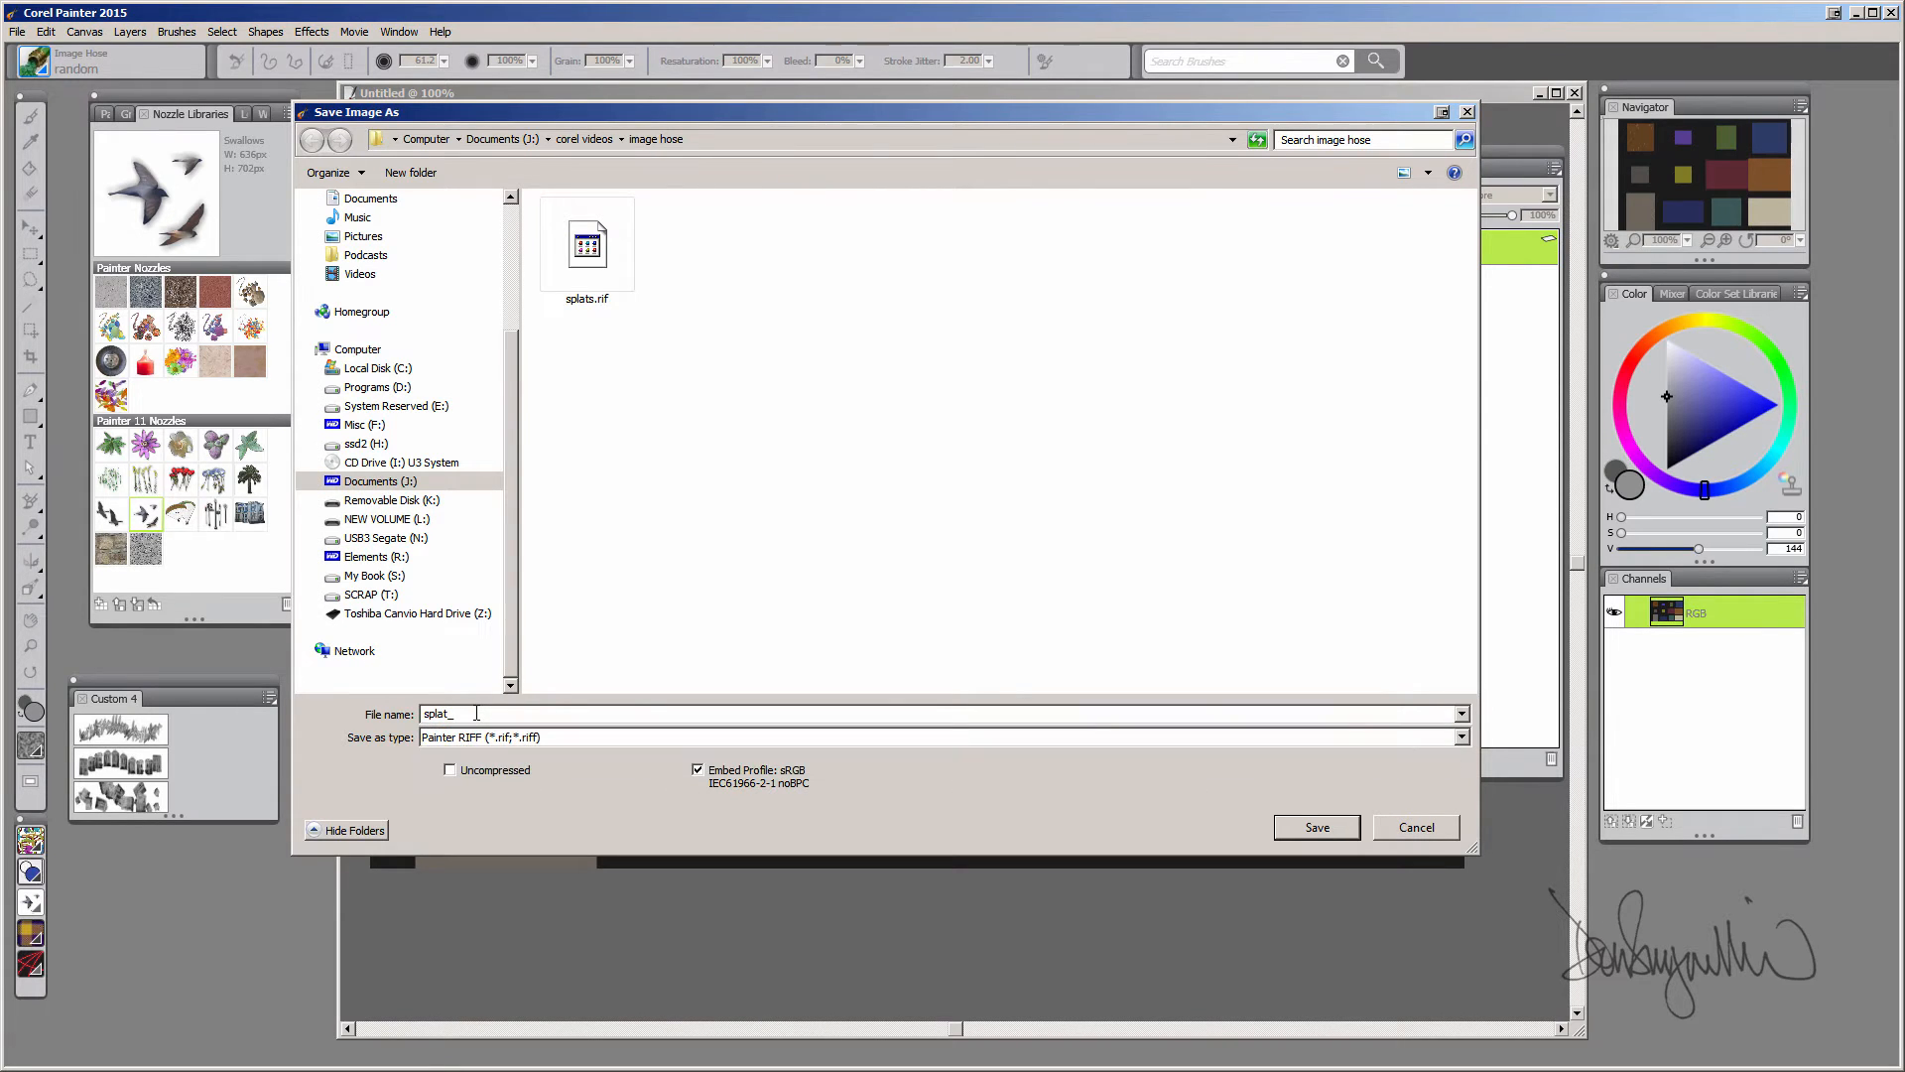
{"action": "type", "text": "nozzle"}
{"action": "left_click", "coordinate": [1320, 828]}
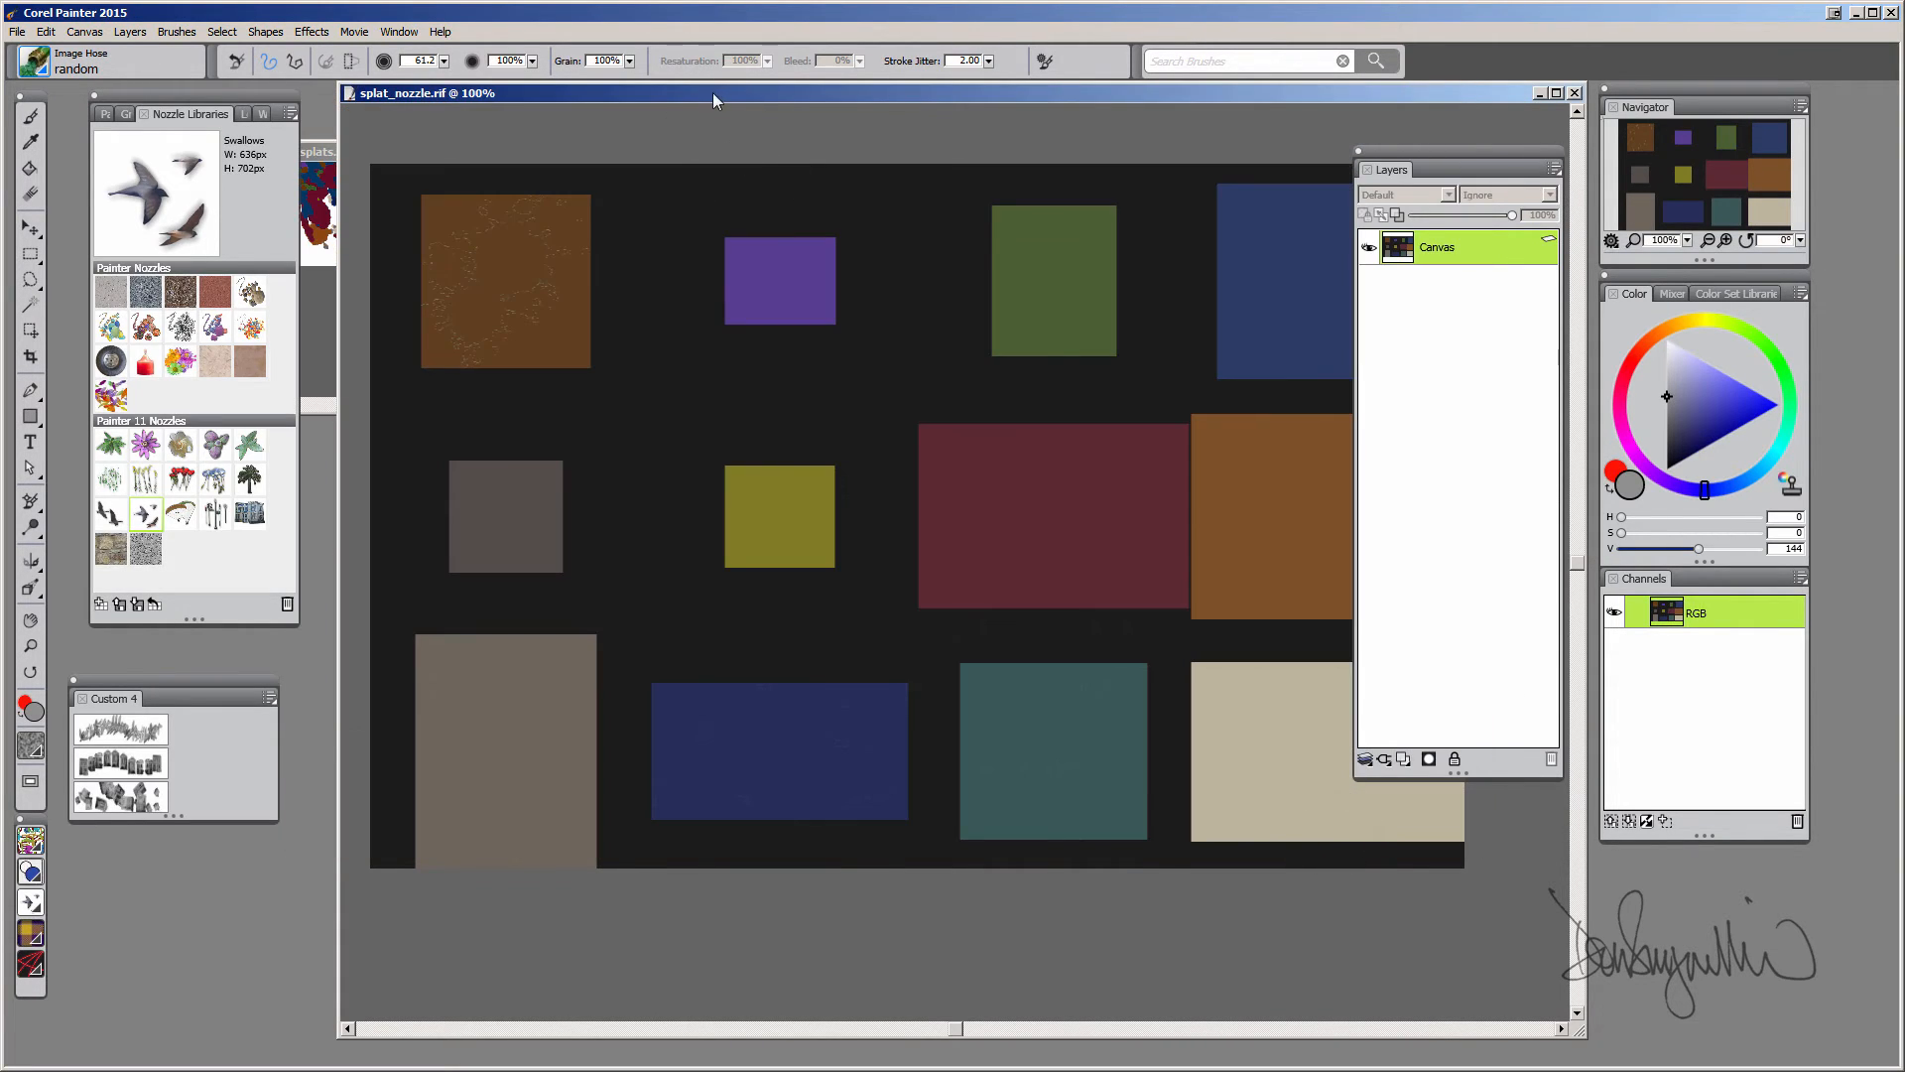
{"action": "key", "text": "ctrl+w"}
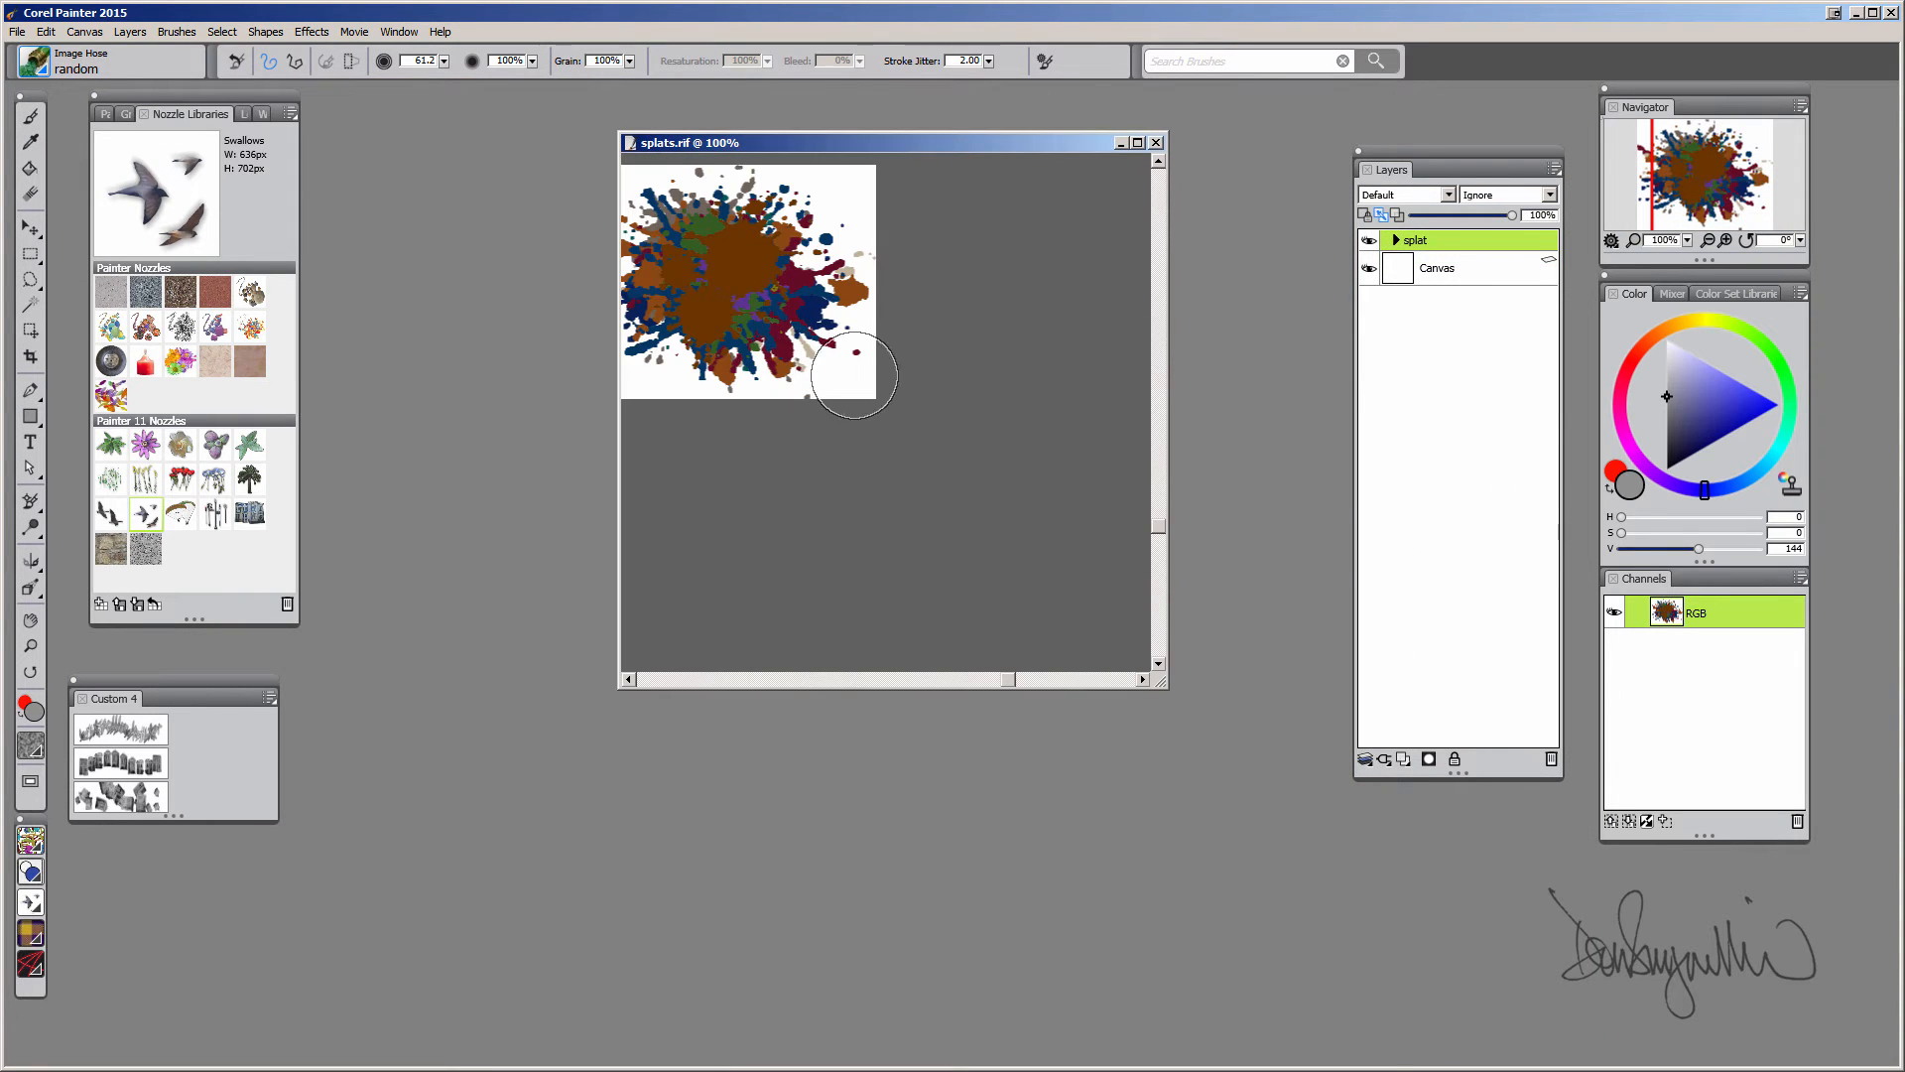
{"action": "left_click", "coordinate": [1156, 143]}
Create a new 800 × 800 pixel image at 300 pixels per inch
{"action": "left_click", "coordinate": [18, 32]}
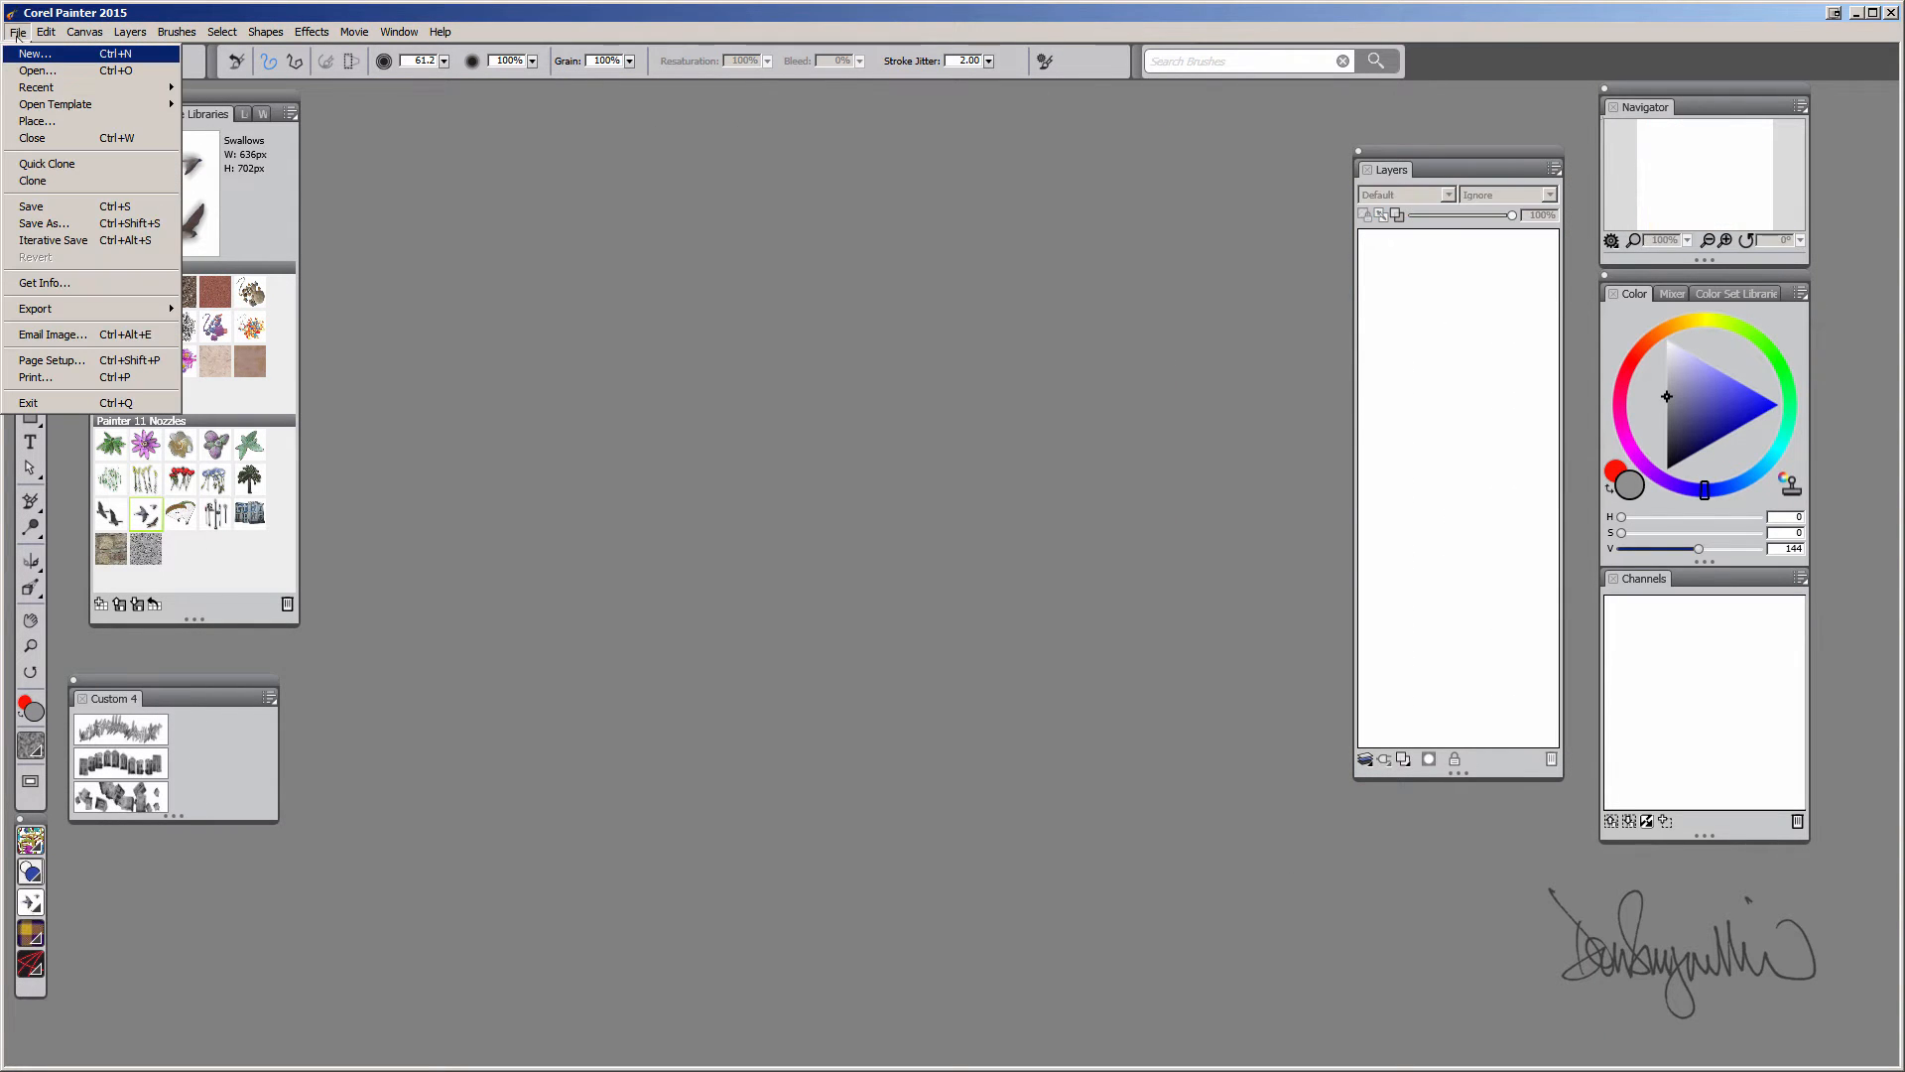
{"action": "left_click", "coordinate": [34, 54]}
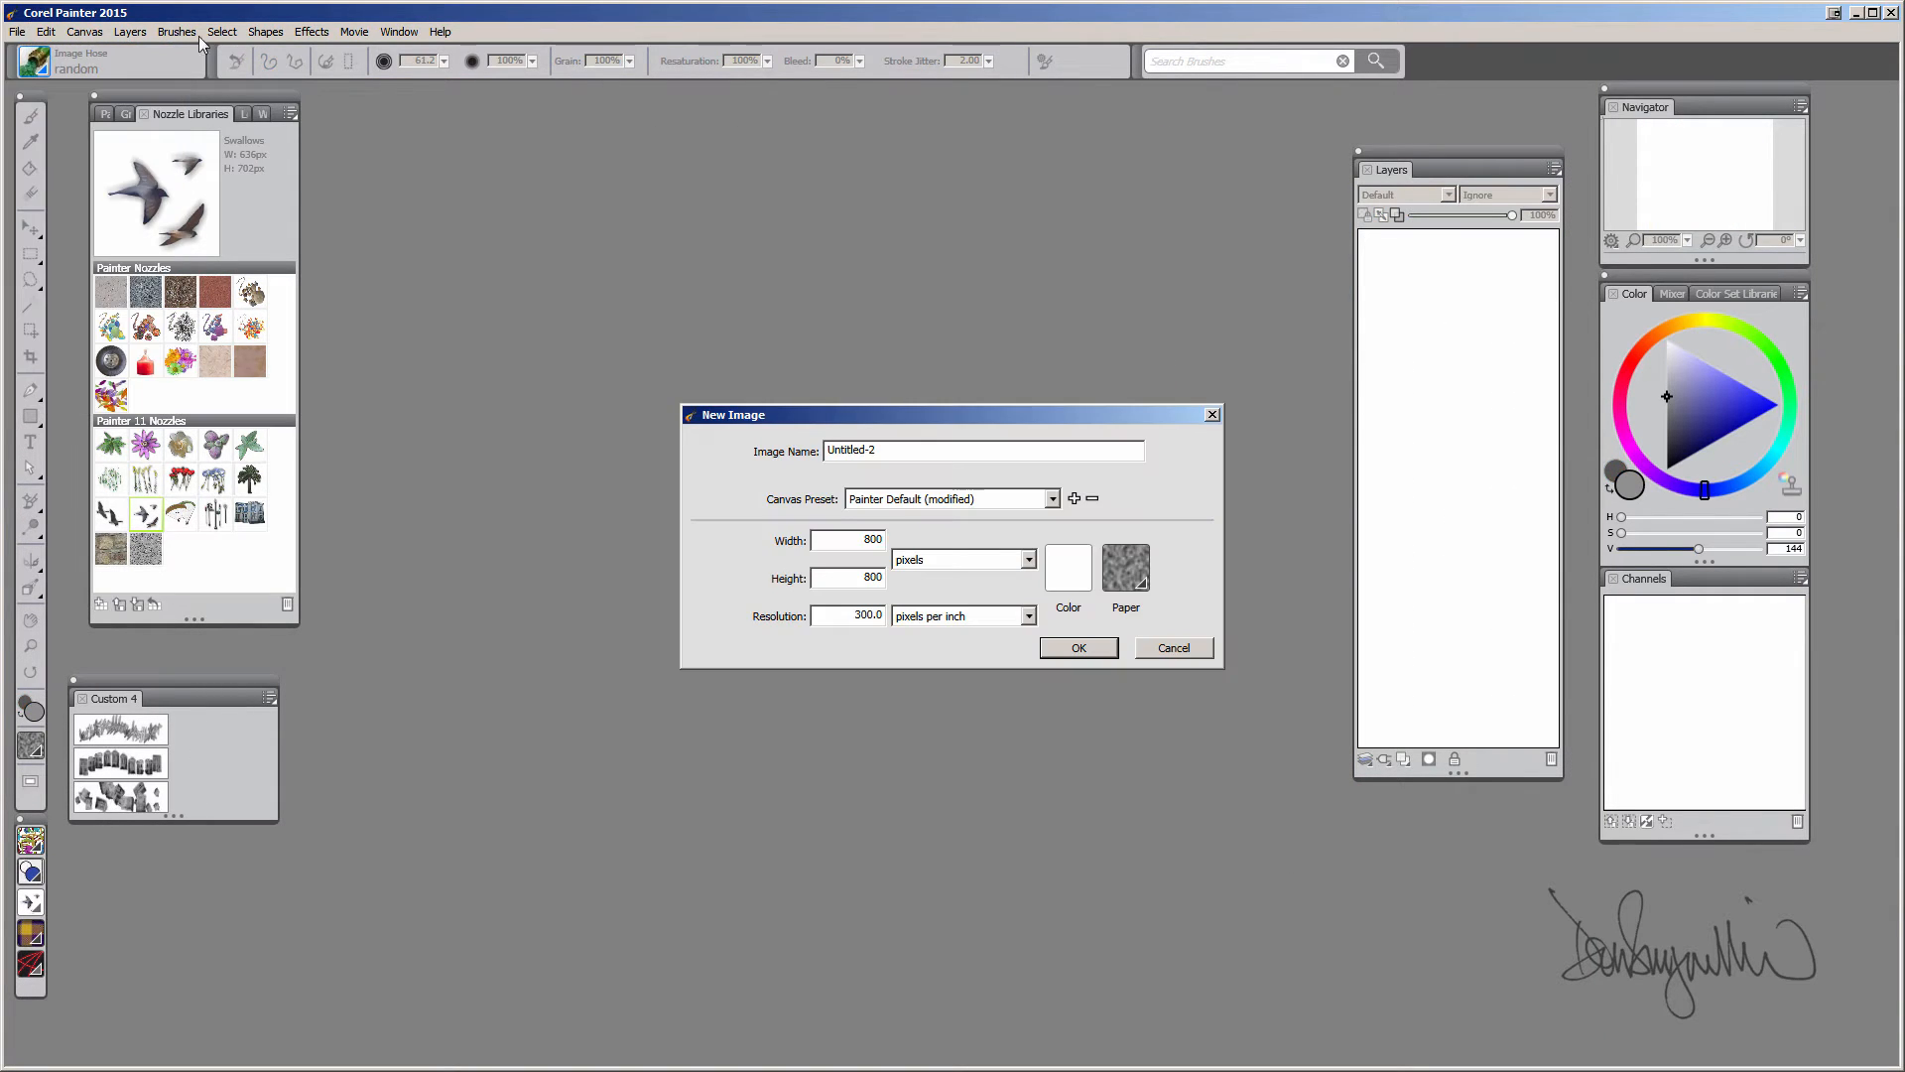
{"action": "left_click", "coordinate": [1079, 648]}
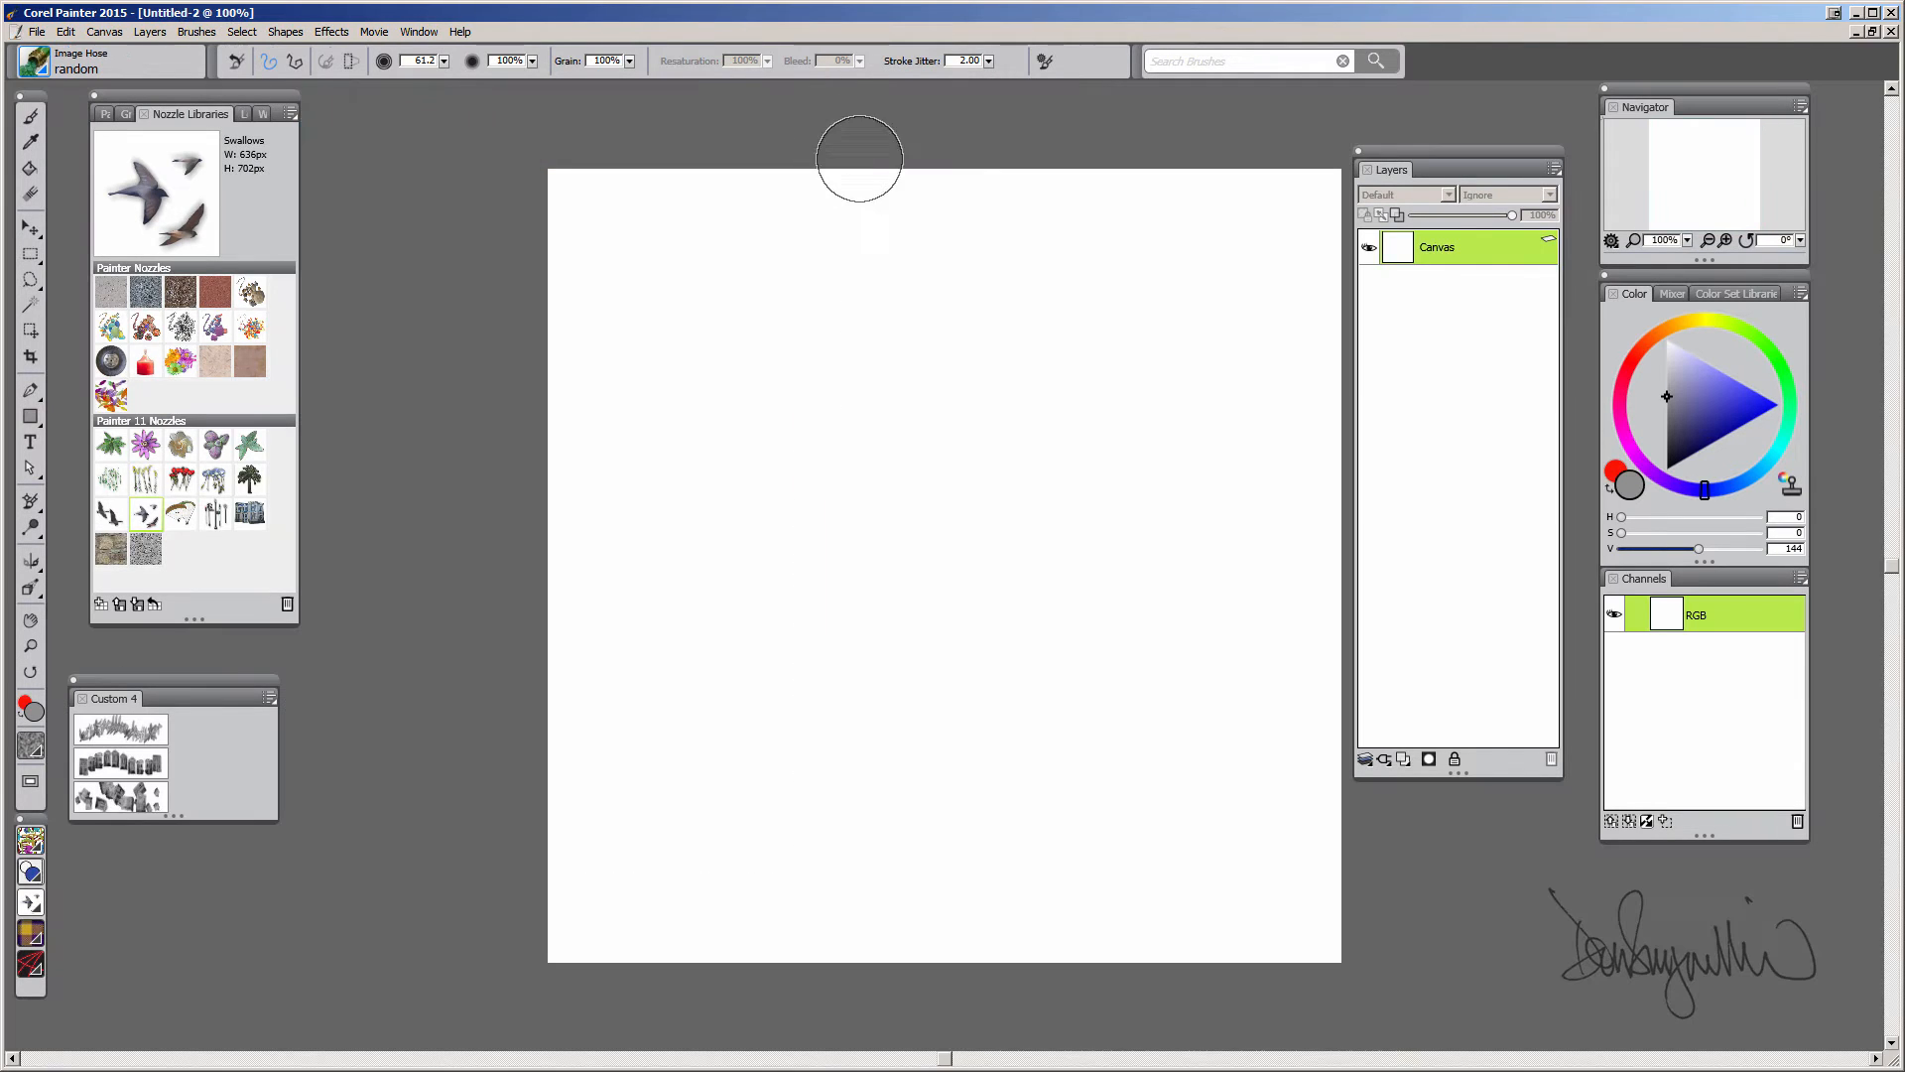
Paint a test stroke with the Image Hose random brush and clear the canvas
{"action": "left_click", "coordinate": [38, 60]}
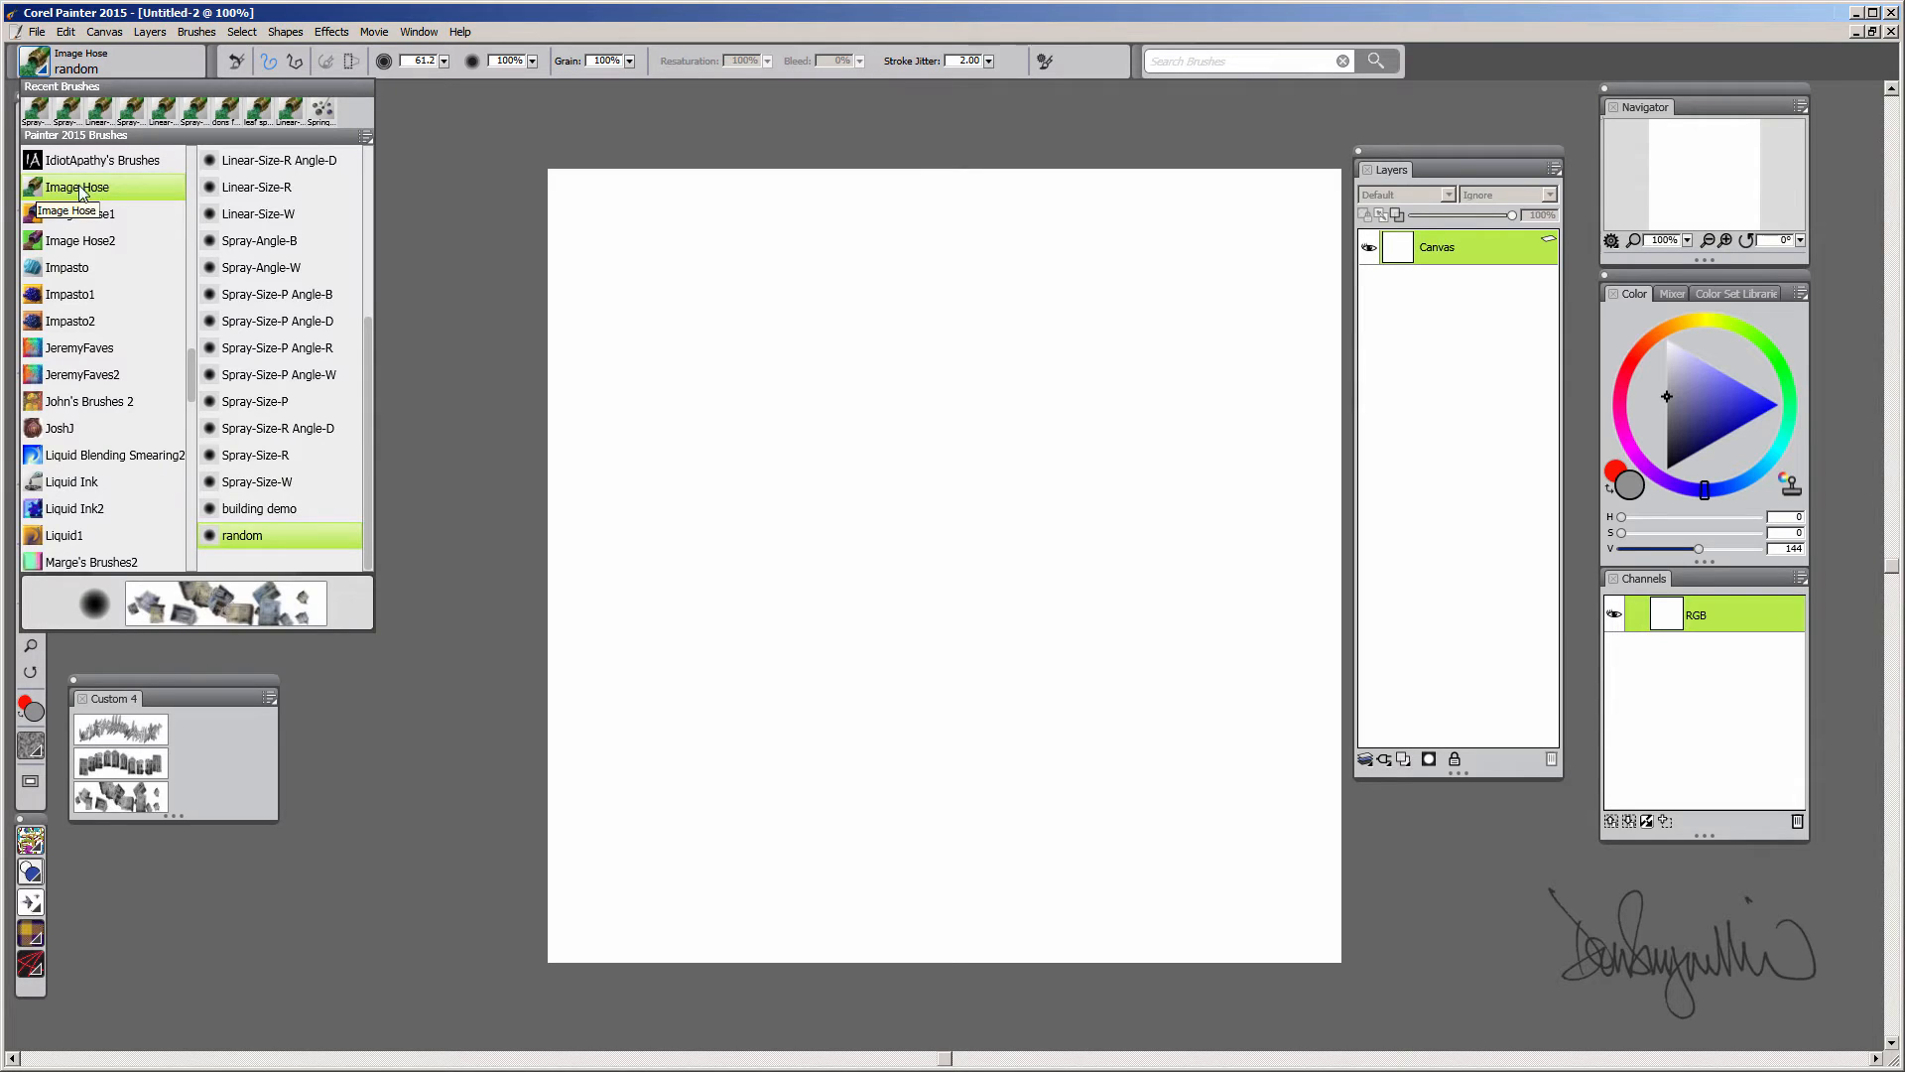
{"action": "mouse_move", "coordinate": [370, 336]}
{"action": "left_mouse_down"}
{"action": "mouse_move", "coordinate": [367, 169]}
{"action": "mouse_move", "coordinate": [367, 423]}
{"action": "mouse_move", "coordinate": [366, 367]}
{"action": "left_mouse_up"}
{"action": "scroll", "coordinate": [367, 329], "scroll_direction": "up", "scroll_amount": 3}
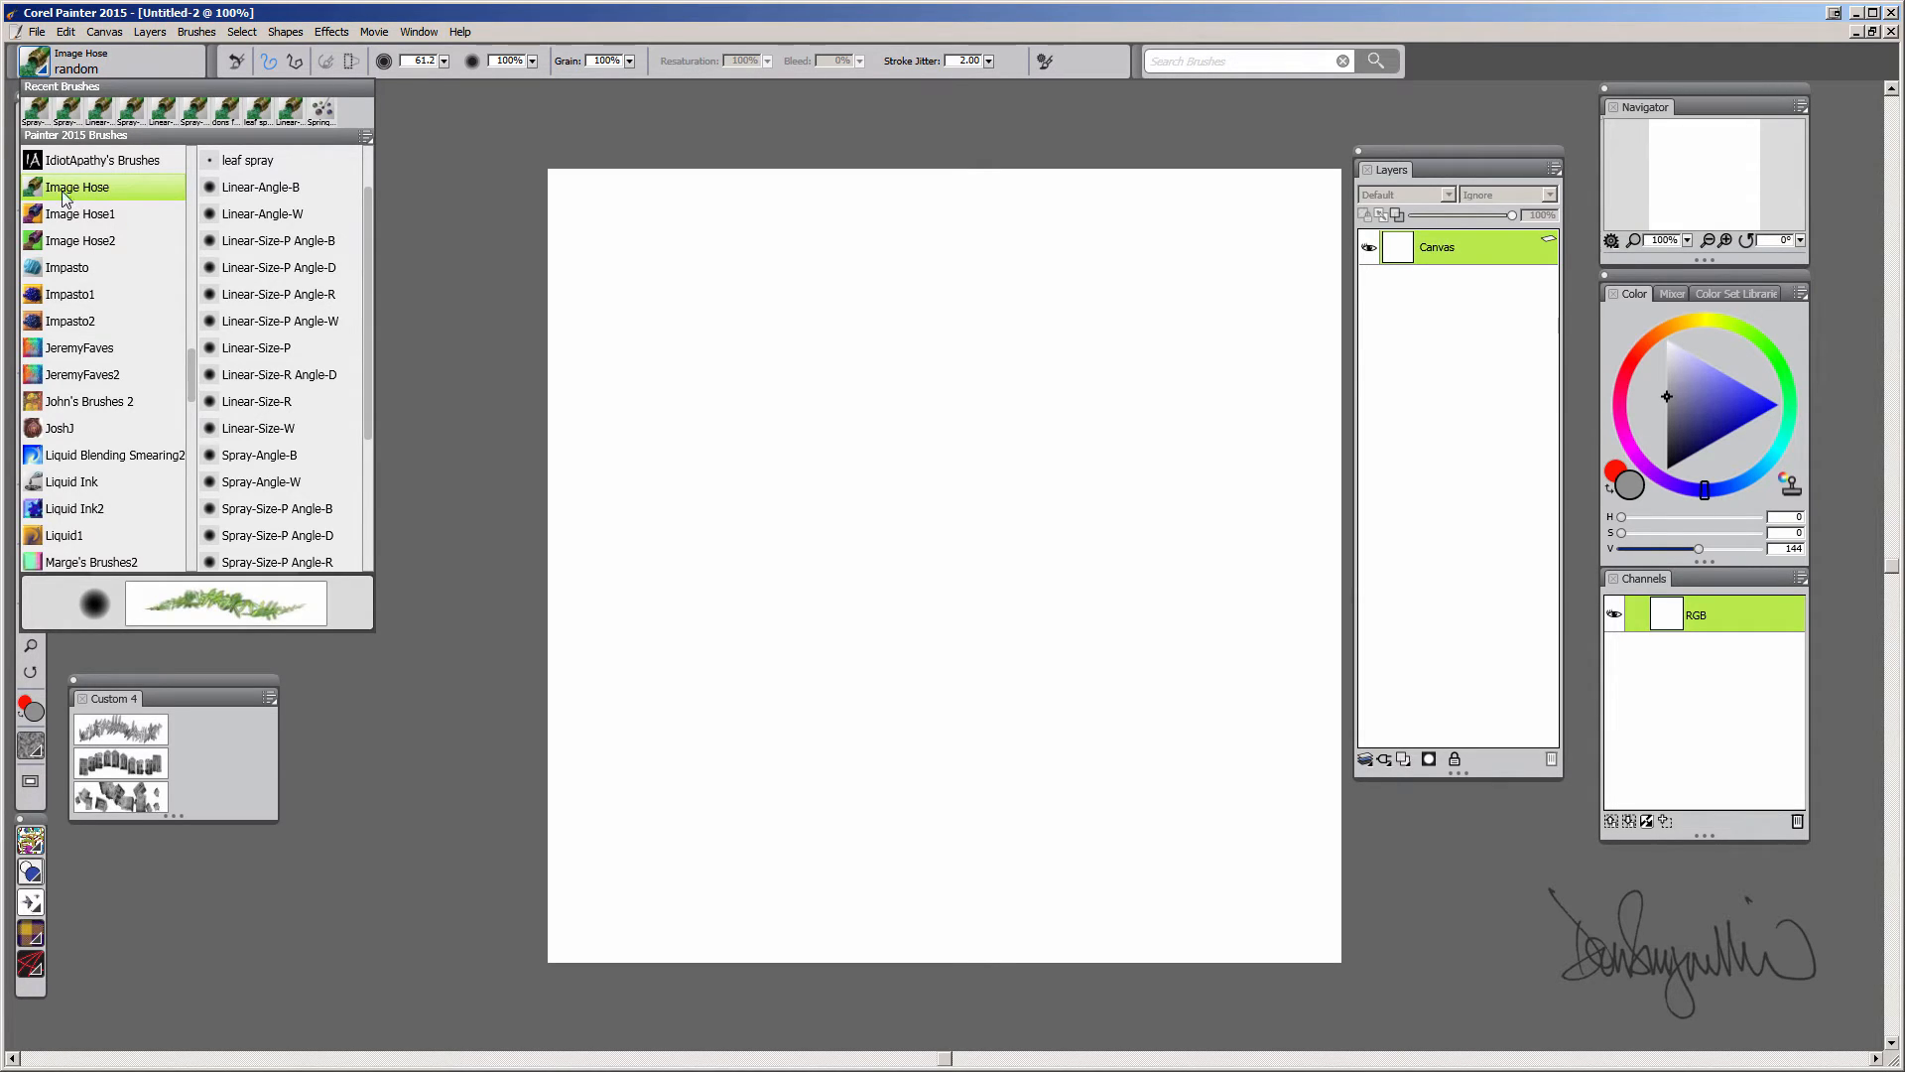
{"action": "left_click", "coordinate": [405, 310]}
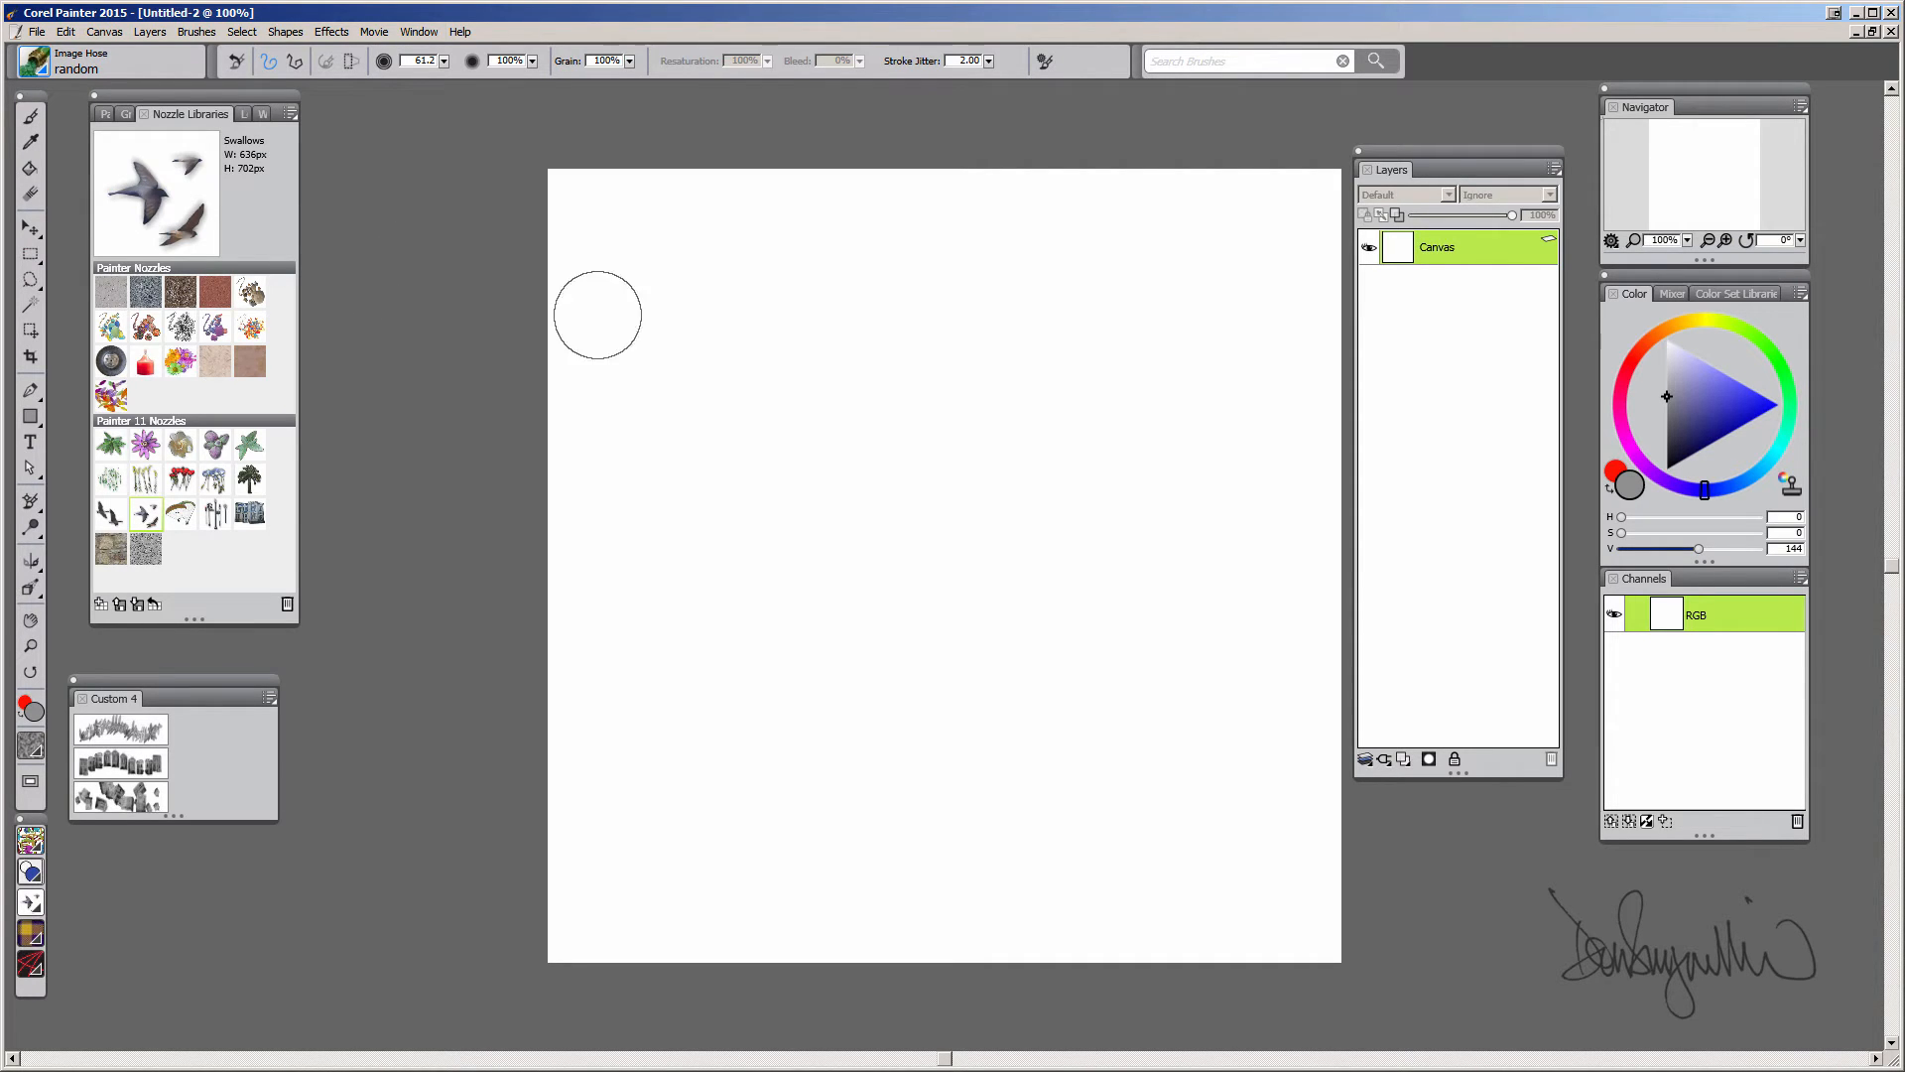
{"action": "mouse_move", "coordinate": [932, 421]}
{"action": "left_mouse_down"}
{"action": "mouse_move", "coordinate": [754, 555]}
{"action": "mouse_move", "coordinate": [963, 487]}
{"action": "mouse_move", "coordinate": [1191, 531]}
{"action": "mouse_move", "coordinate": [784, 416]}
{"action": "mouse_move", "coordinate": [1002, 794]}
{"action": "mouse_move", "coordinate": [1174, 765]}
{"action": "mouse_move", "coordinate": [860, 592]}
{"action": "mouse_move", "coordinate": [913, 298]}
{"action": "mouse_move", "coordinate": [1097, 462]}
{"action": "left_mouse_up"}
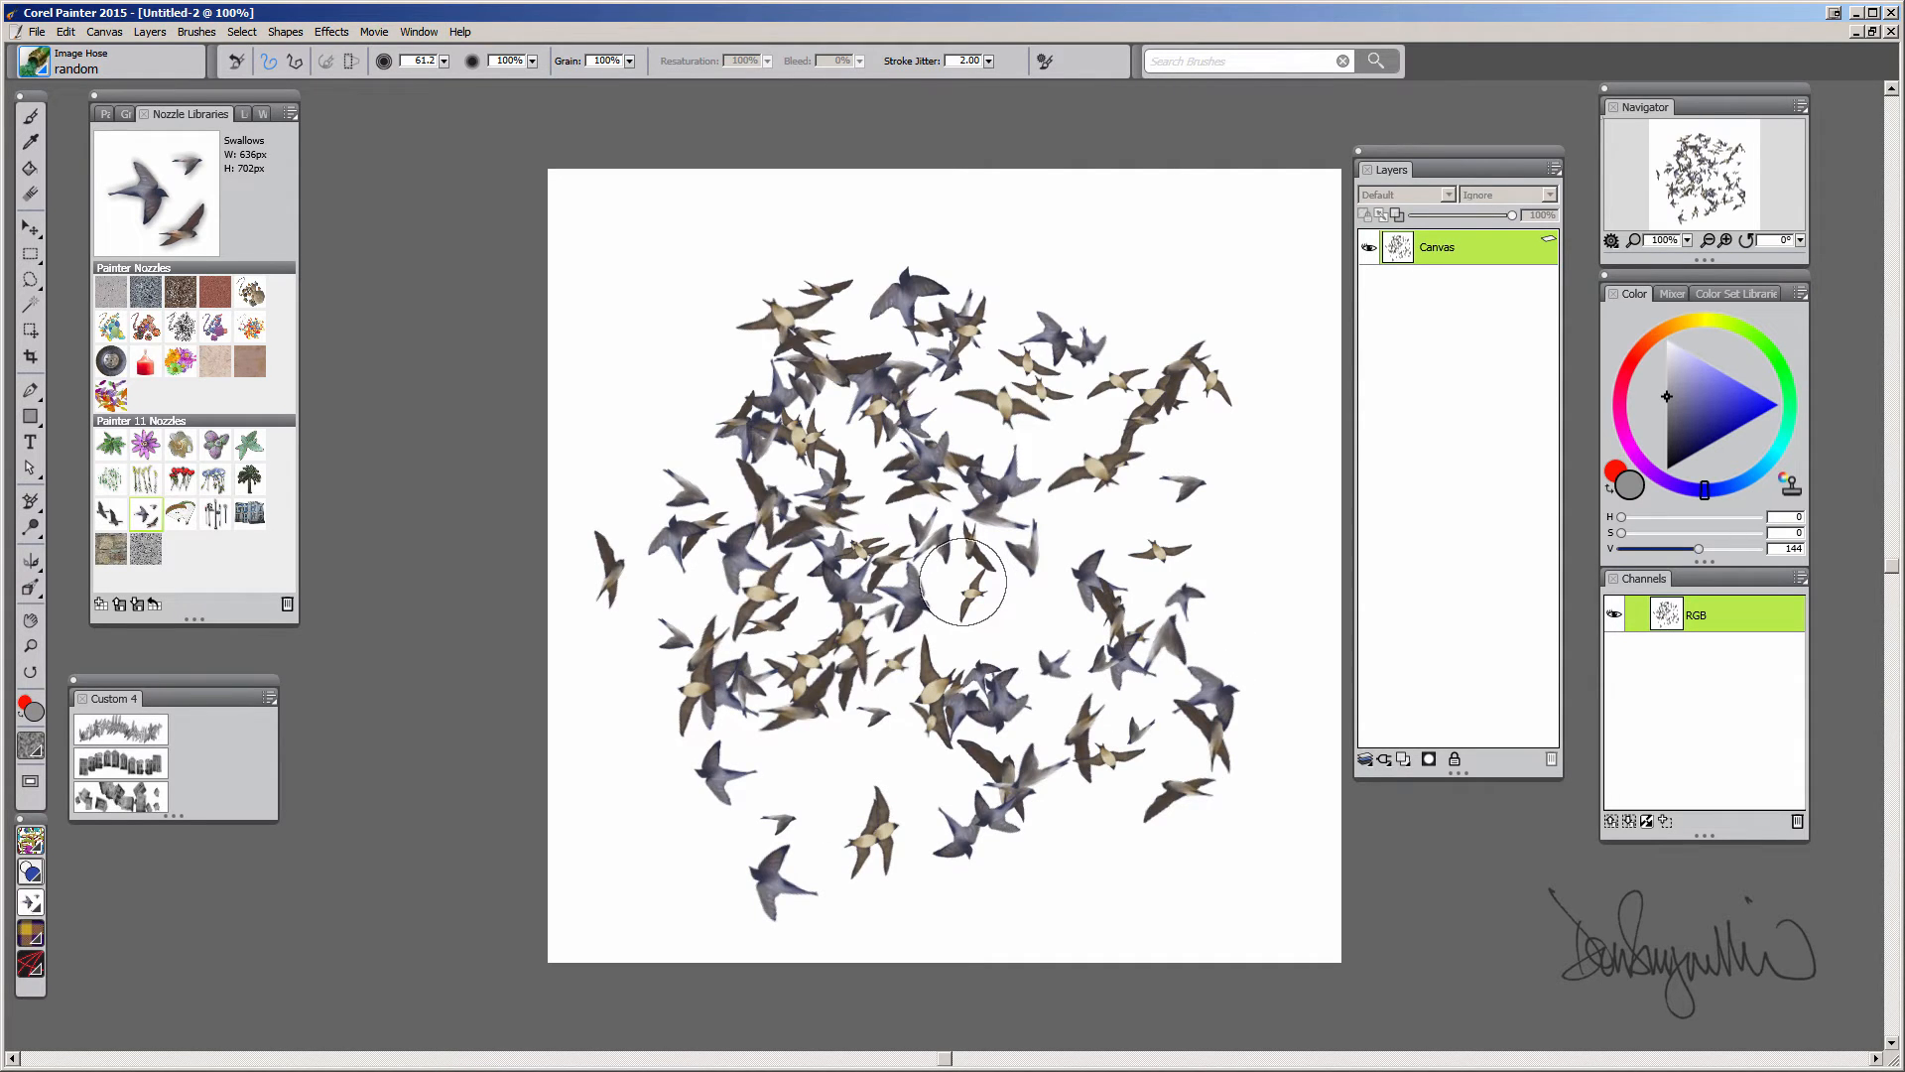
{"action": "key", "text": "ctrl+a"}
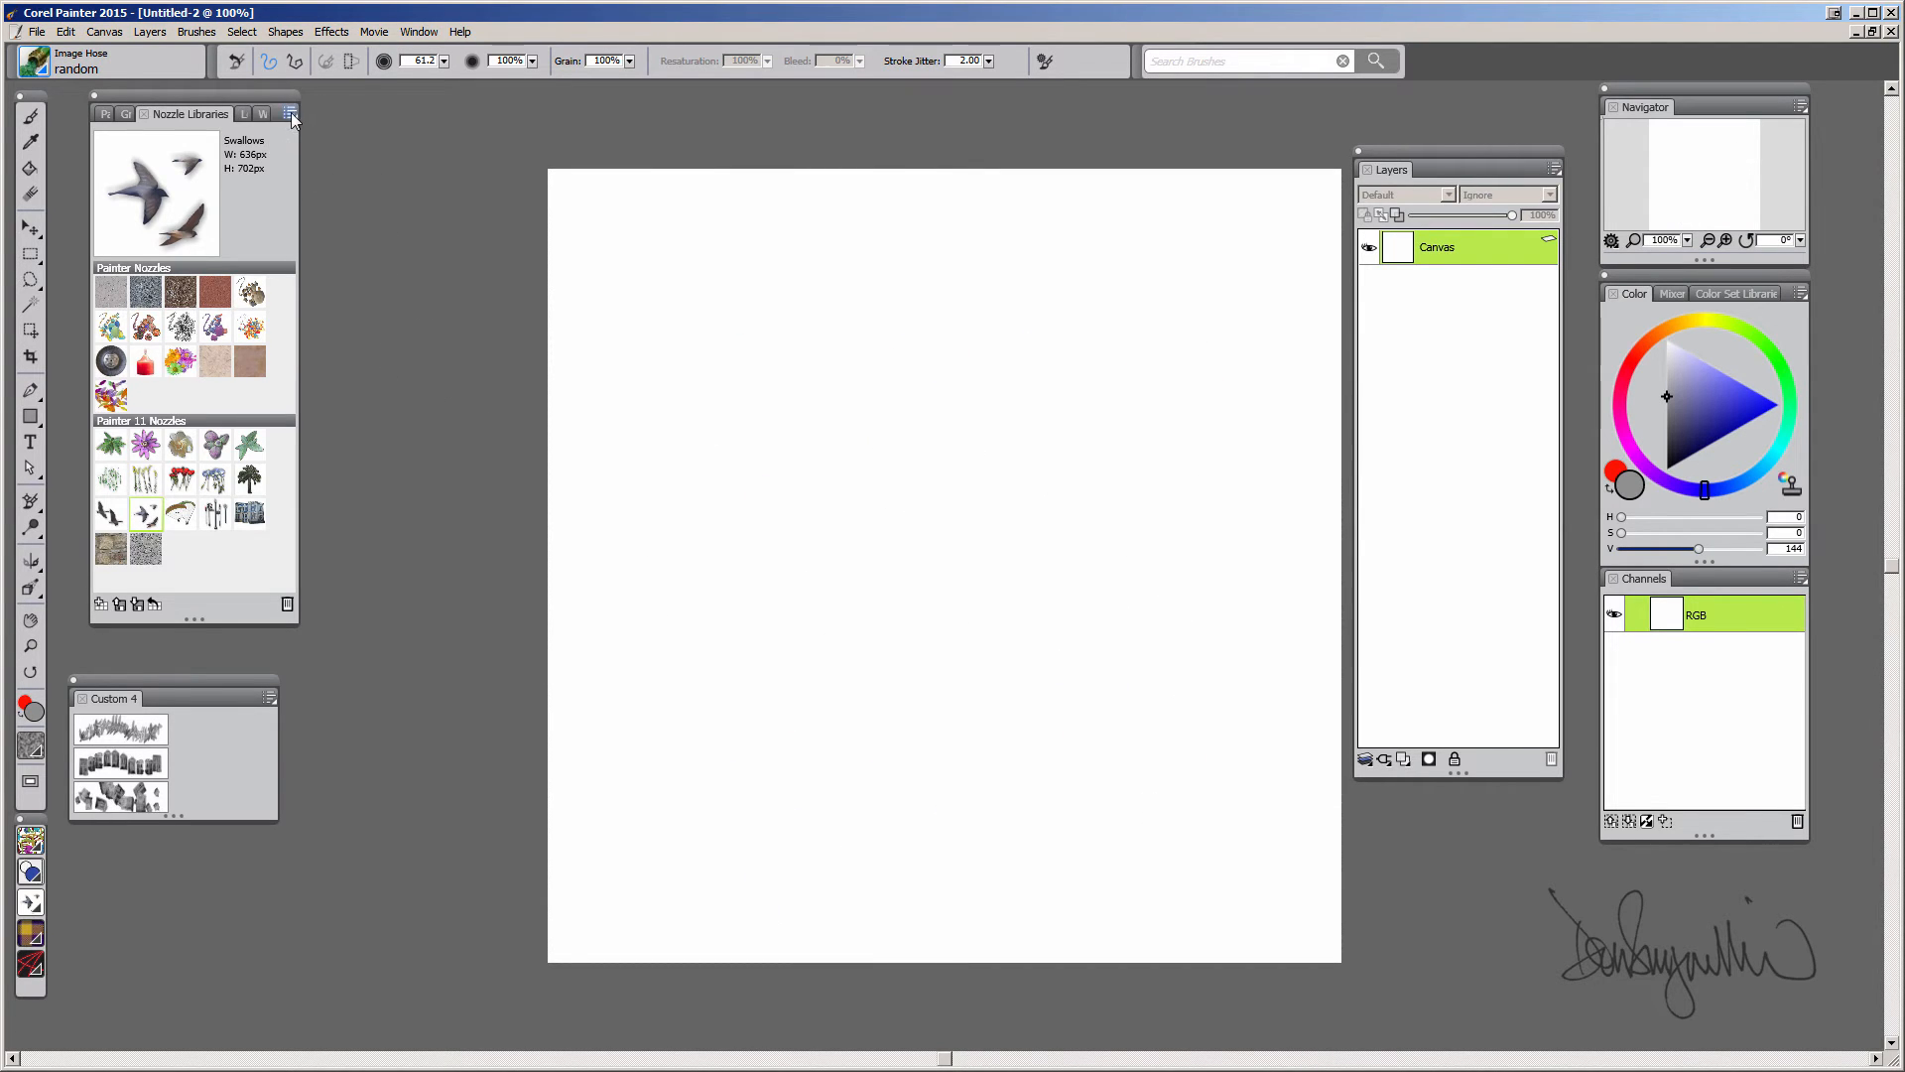
Load splat_nozzle.rif from the corel videos image hose folder as the current nozzle
{"action": "left_click", "coordinate": [290, 113]}
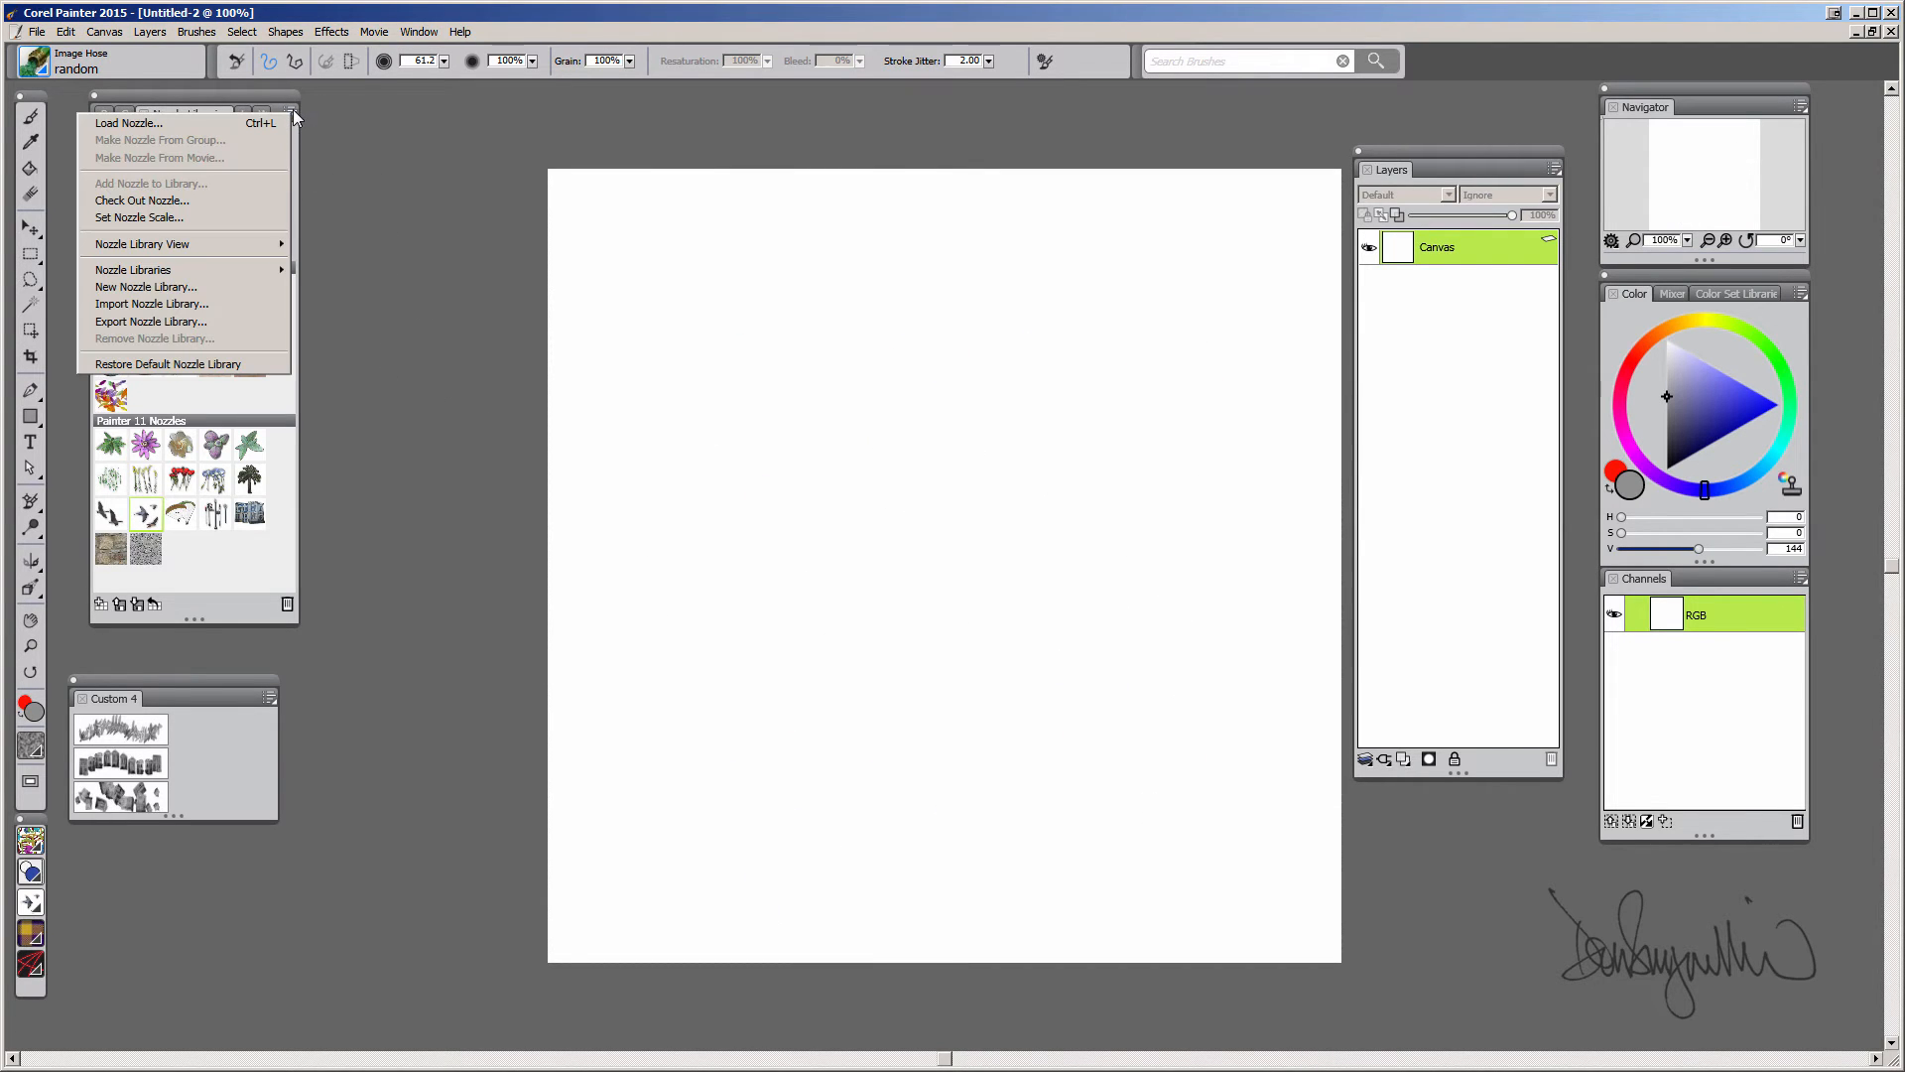
{"action": "left_click", "coordinate": [223, 124]}
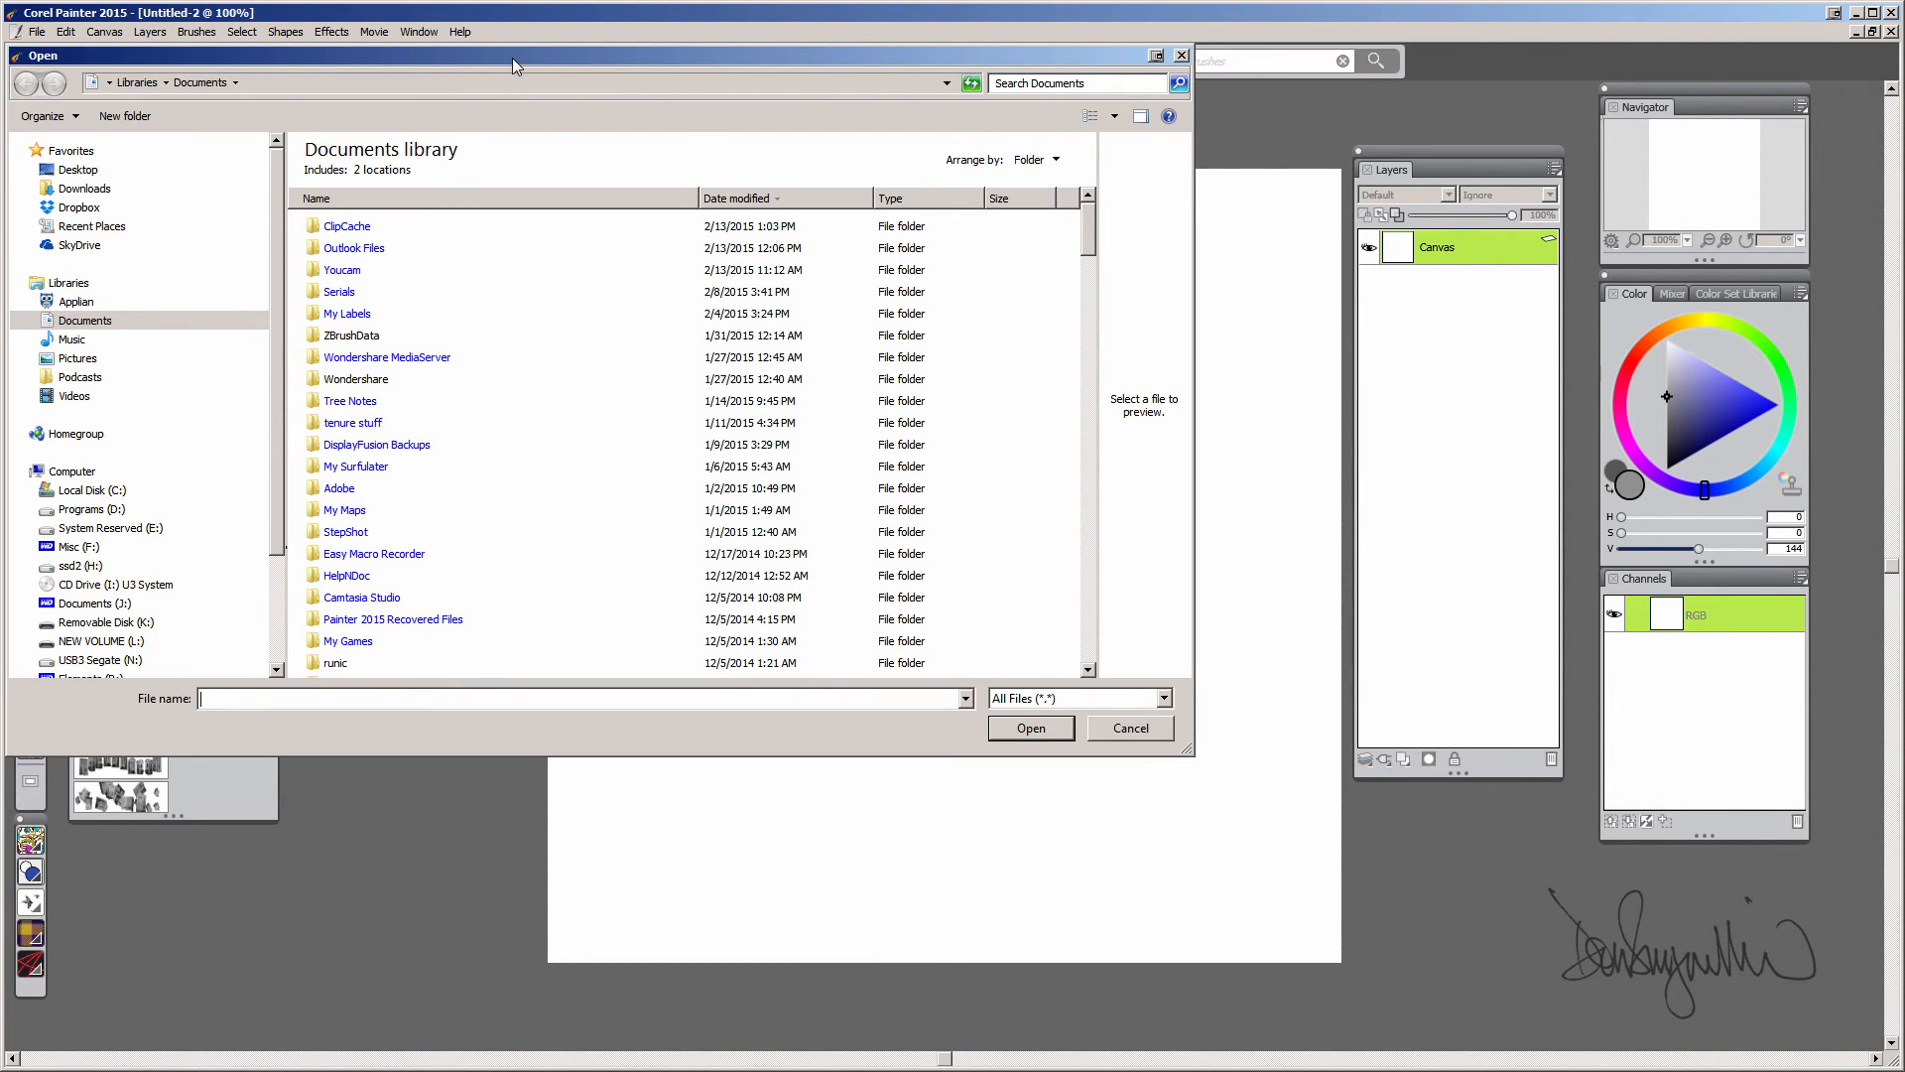
{"action": "left_click_drag", "start_coordinate": [512, 58], "coordinate": [689, 115]}
{"action": "scroll", "coordinate": [270, 496], "scroll_direction": "down", "scroll_amount": 2}
{"action": "left_click", "coordinate": [271, 539]}
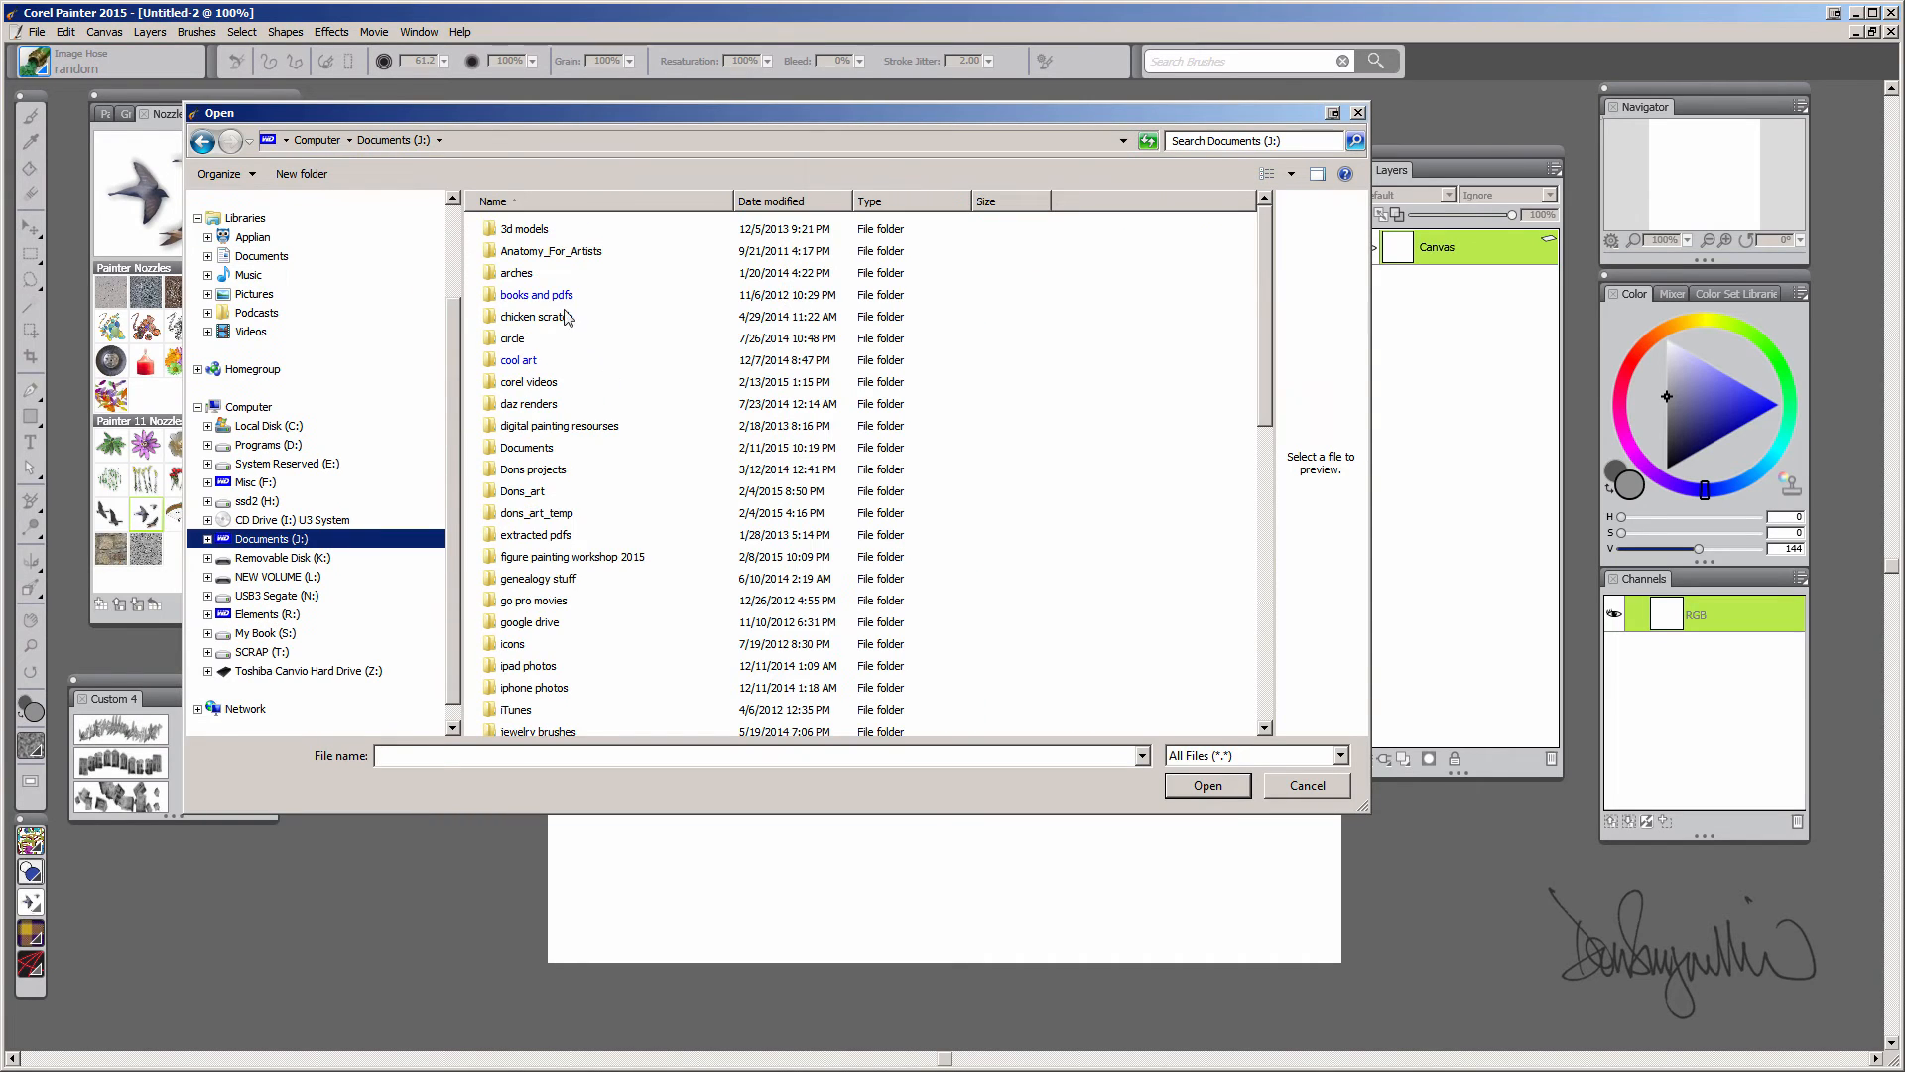
{"action": "double_click", "coordinate": [538, 383]}
{"action": "double_click", "coordinate": [750, 253]}
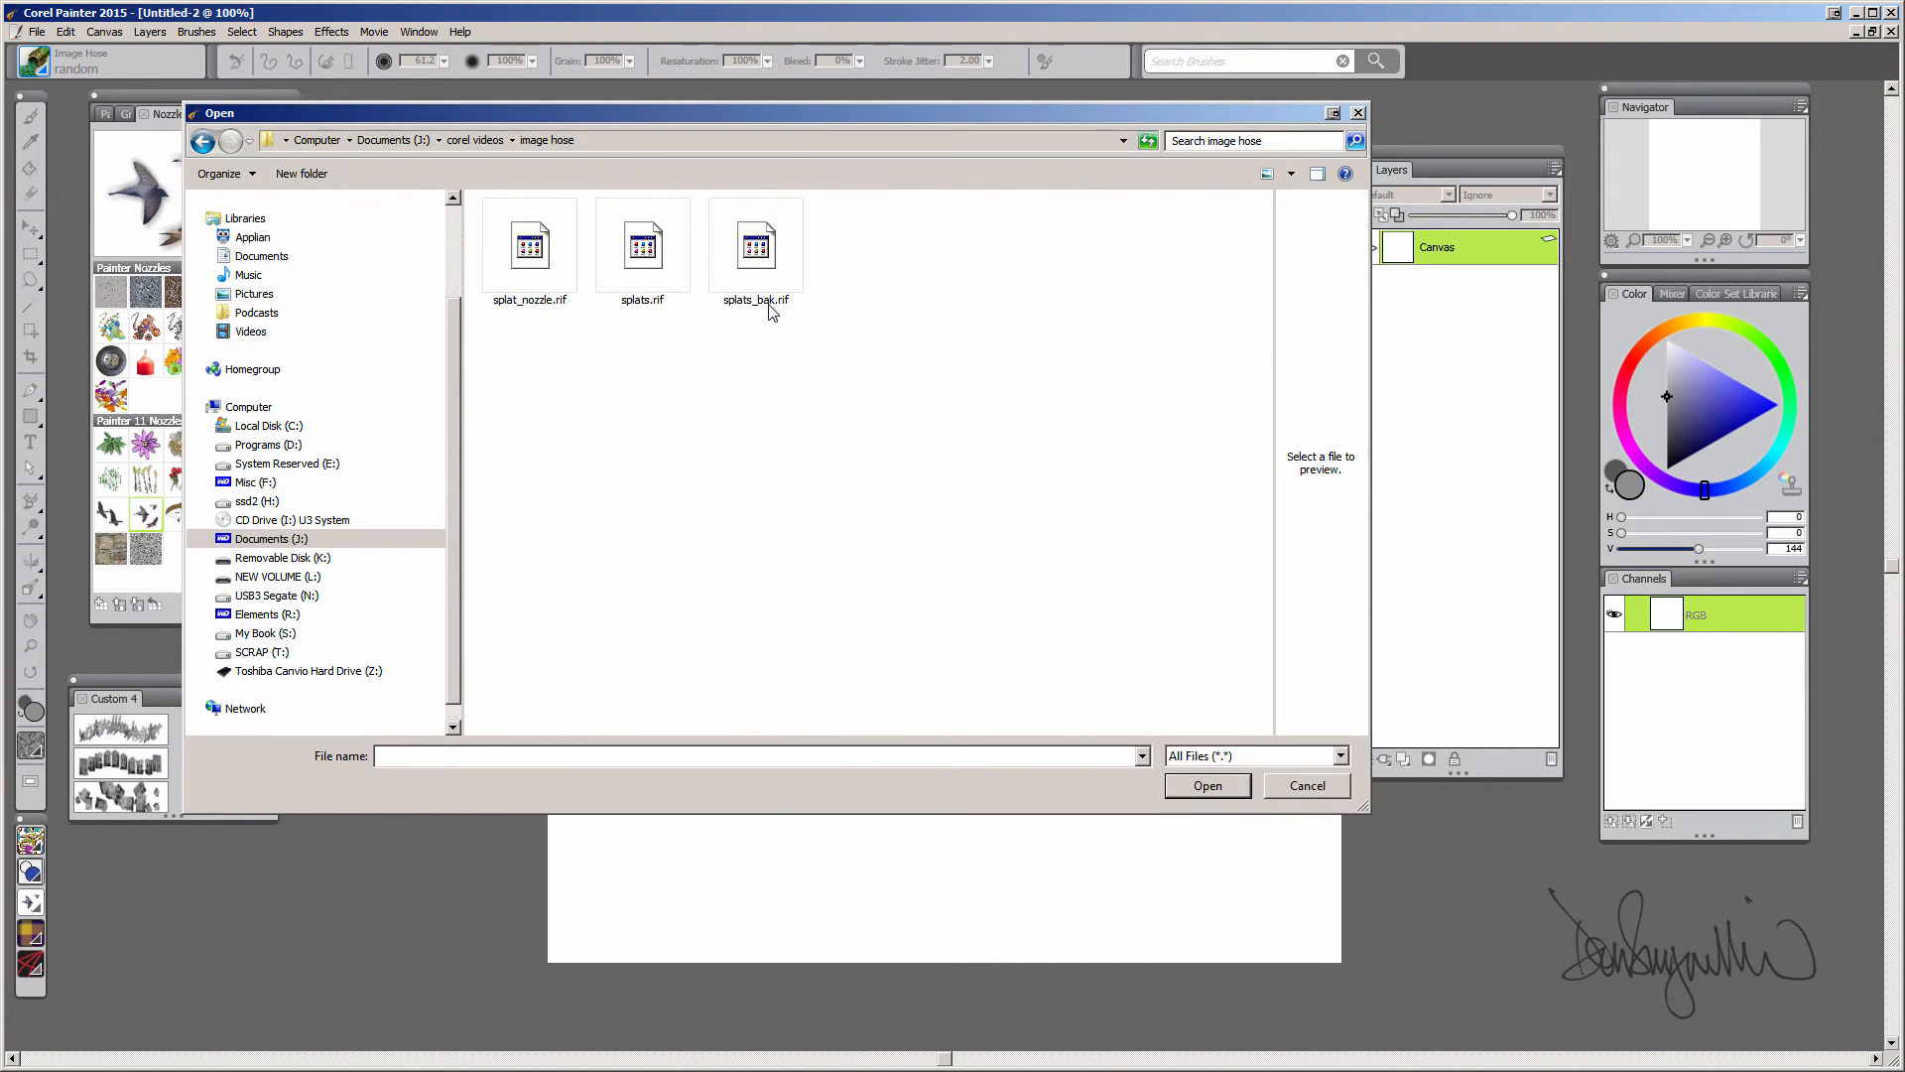
{"action": "left_click", "coordinate": [529, 253]}
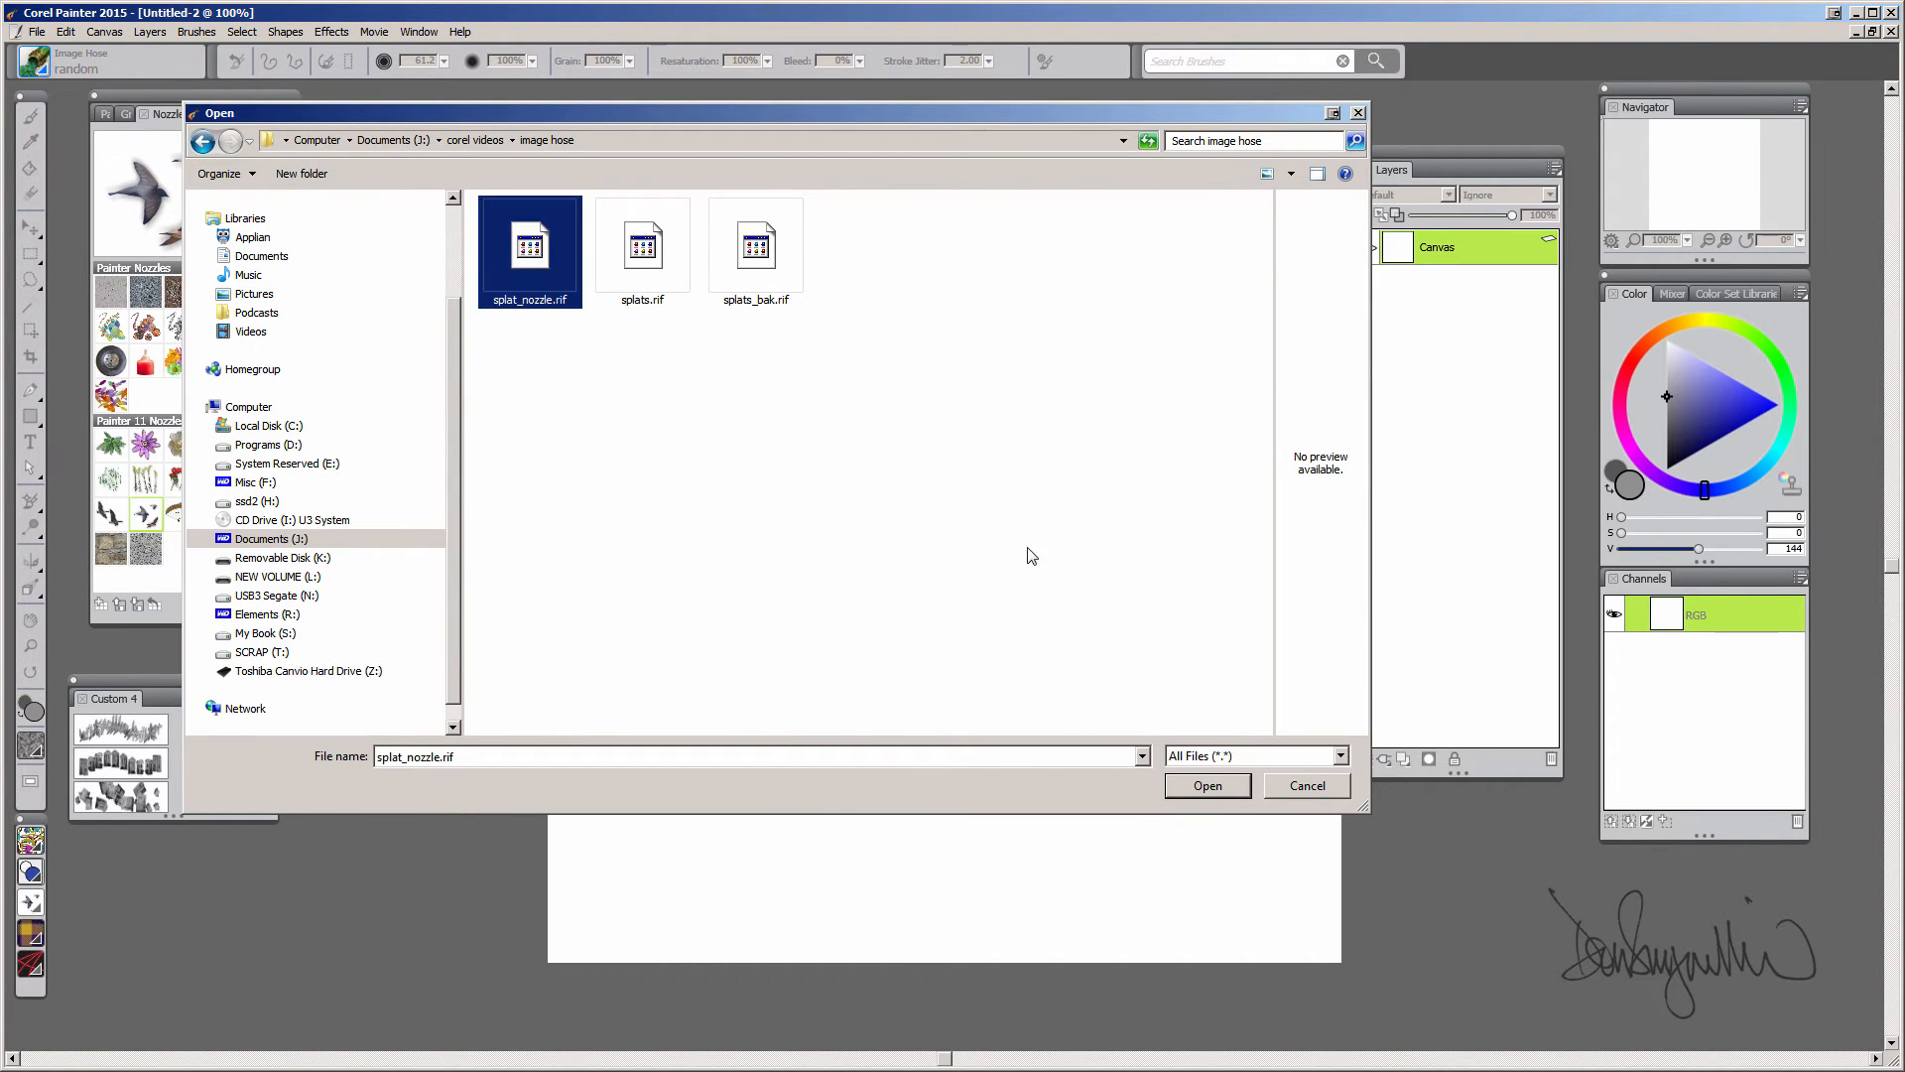
{"action": "left_click", "coordinate": [1213, 786]}
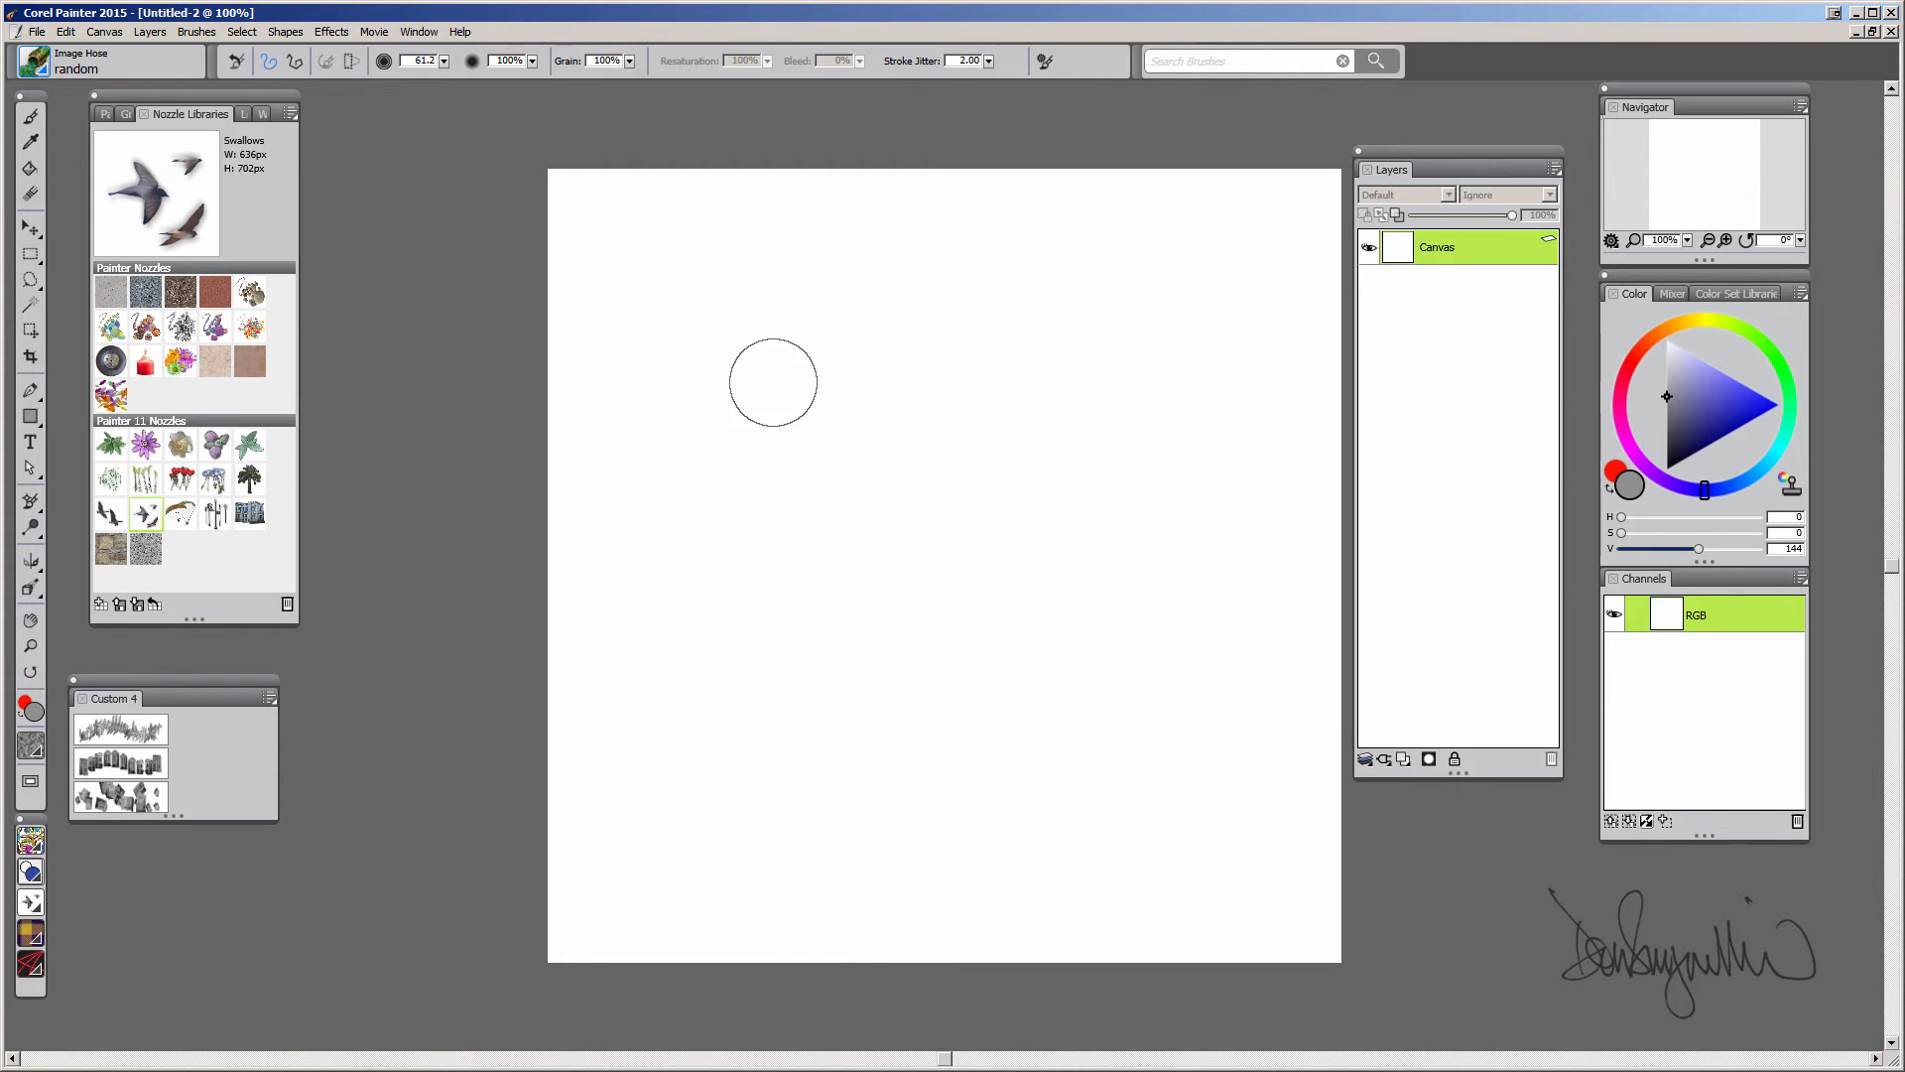
Spray splats across the middle of the canvas in four strokes with the new nozzle
{"action": "mouse_move", "coordinate": [923, 412]}
{"action": "left_mouse_down"}
{"action": "mouse_move", "coordinate": [738, 499]}
{"action": "mouse_move", "coordinate": [997, 717]}
{"action": "mouse_move", "coordinate": [850, 576]}
{"action": "mouse_move", "coordinate": [846, 494]}
{"action": "mouse_move", "coordinate": [1031, 571]}
{"action": "mouse_move", "coordinate": [931, 513]}
{"action": "mouse_move", "coordinate": [825, 604]}
{"action": "mouse_move", "coordinate": [942, 688]}
{"action": "mouse_move", "coordinate": [1033, 534]}
{"action": "mouse_move", "coordinate": [873, 420]}
{"action": "mouse_move", "coordinate": [989, 486]}
{"action": "left_mouse_up"}
{"action": "mouse_move", "coordinate": [998, 363]}
{"action": "left_mouse_down", "text": "ctrl+alt"}
{"action": "mouse_move", "coordinate": [1117, 389]}
{"action": "mouse_move", "coordinate": [928, 556]}
{"action": "mouse_move", "coordinate": [1034, 539]}
{"action": "mouse_move", "coordinate": [893, 596]}
{"action": "mouse_move", "coordinate": [1061, 693]}
{"action": "mouse_move", "coordinate": [1167, 678]}
{"action": "left_mouse_up", "text": "ctrl+alt"}
{"action": "mouse_move", "coordinate": [953, 622]}
{"action": "left_mouse_down"}
{"action": "mouse_move", "coordinate": [1108, 553]}
{"action": "mouse_move", "coordinate": [1161, 635]}
{"action": "mouse_move", "coordinate": [977, 546]}
{"action": "mouse_move", "coordinate": [695, 754]}
{"action": "mouse_move", "coordinate": [833, 873]}
{"action": "left_mouse_up"}
{"action": "mouse_move", "coordinate": [876, 729]}
{"action": "left_mouse_down"}
{"action": "mouse_move", "coordinate": [1032, 765]}
{"action": "mouse_move", "coordinate": [874, 615]}
{"action": "mouse_move", "coordinate": [1042, 506]}
{"action": "mouse_move", "coordinate": [943, 556]}
{"action": "left_mouse_up"}
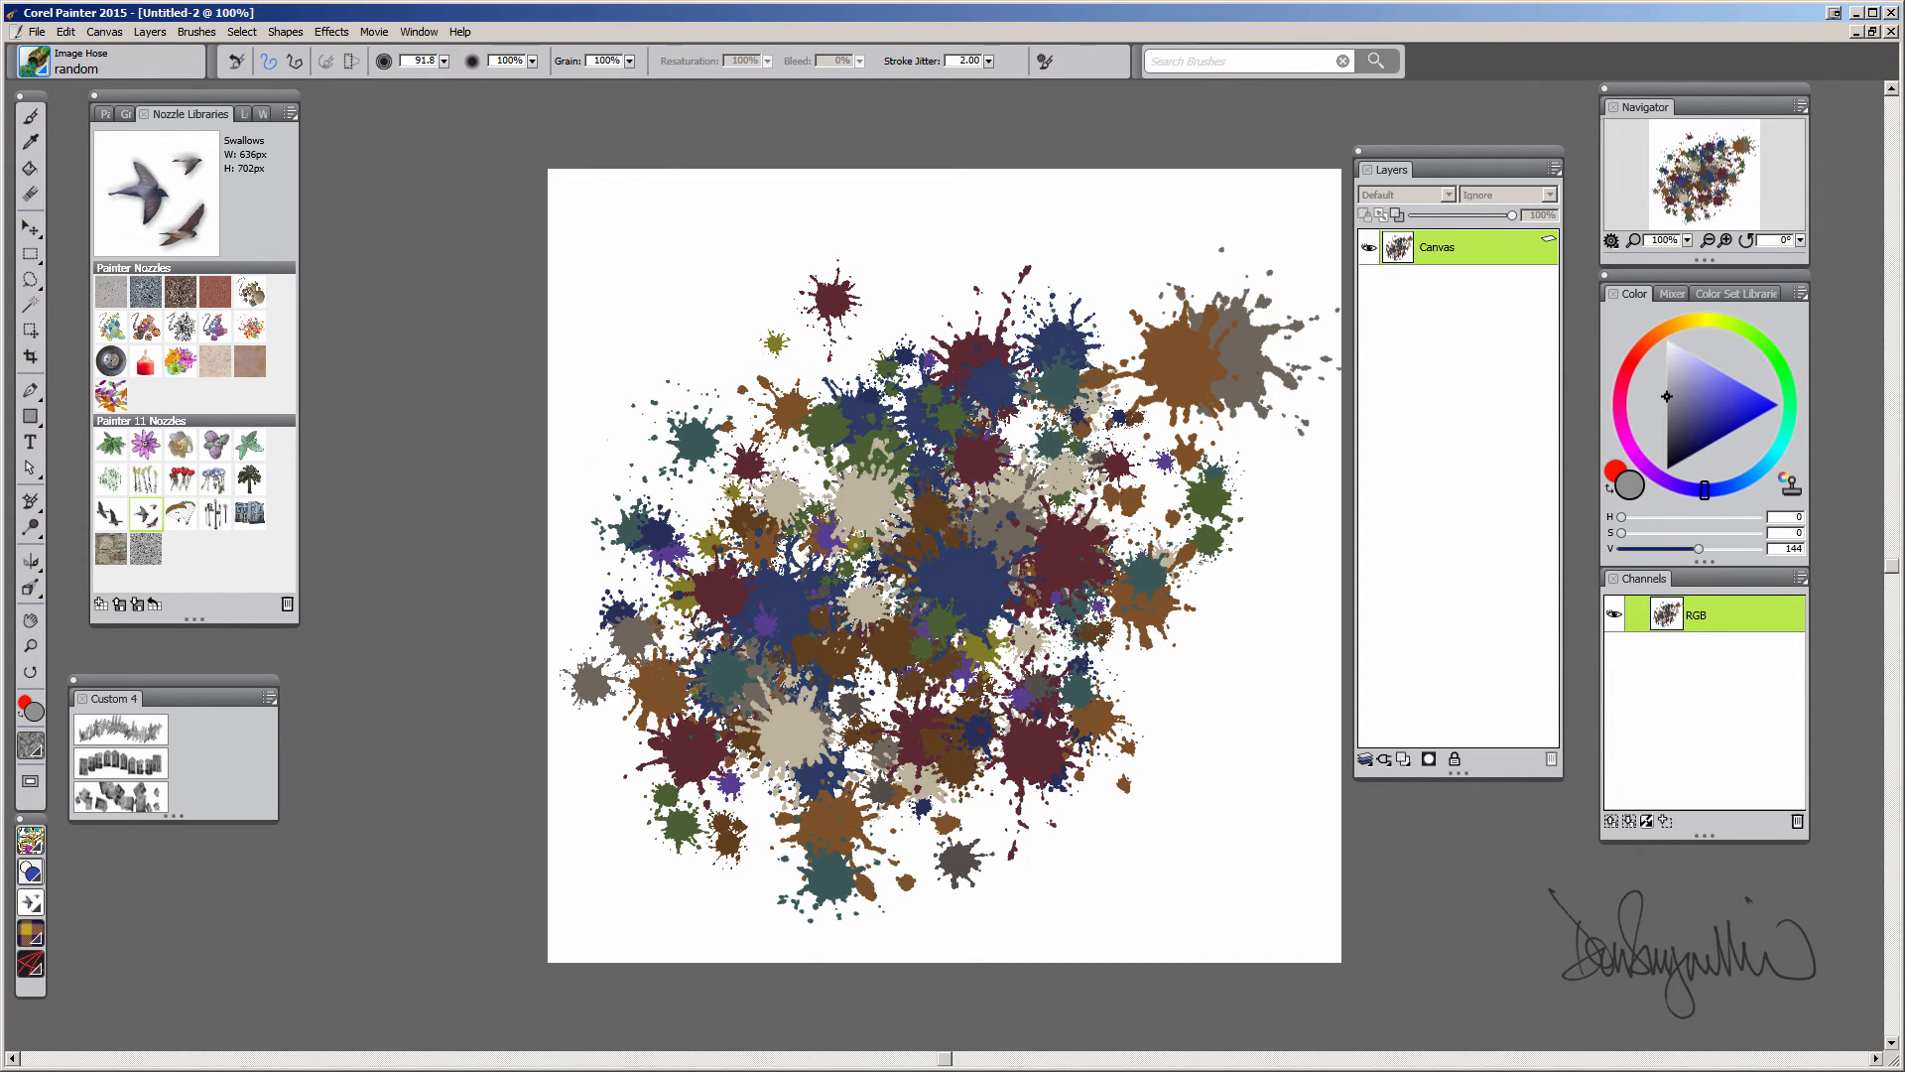
Pick a mid green in the colour wheel and make it the main colour
{"action": "left_click", "coordinate": [1736, 327]}
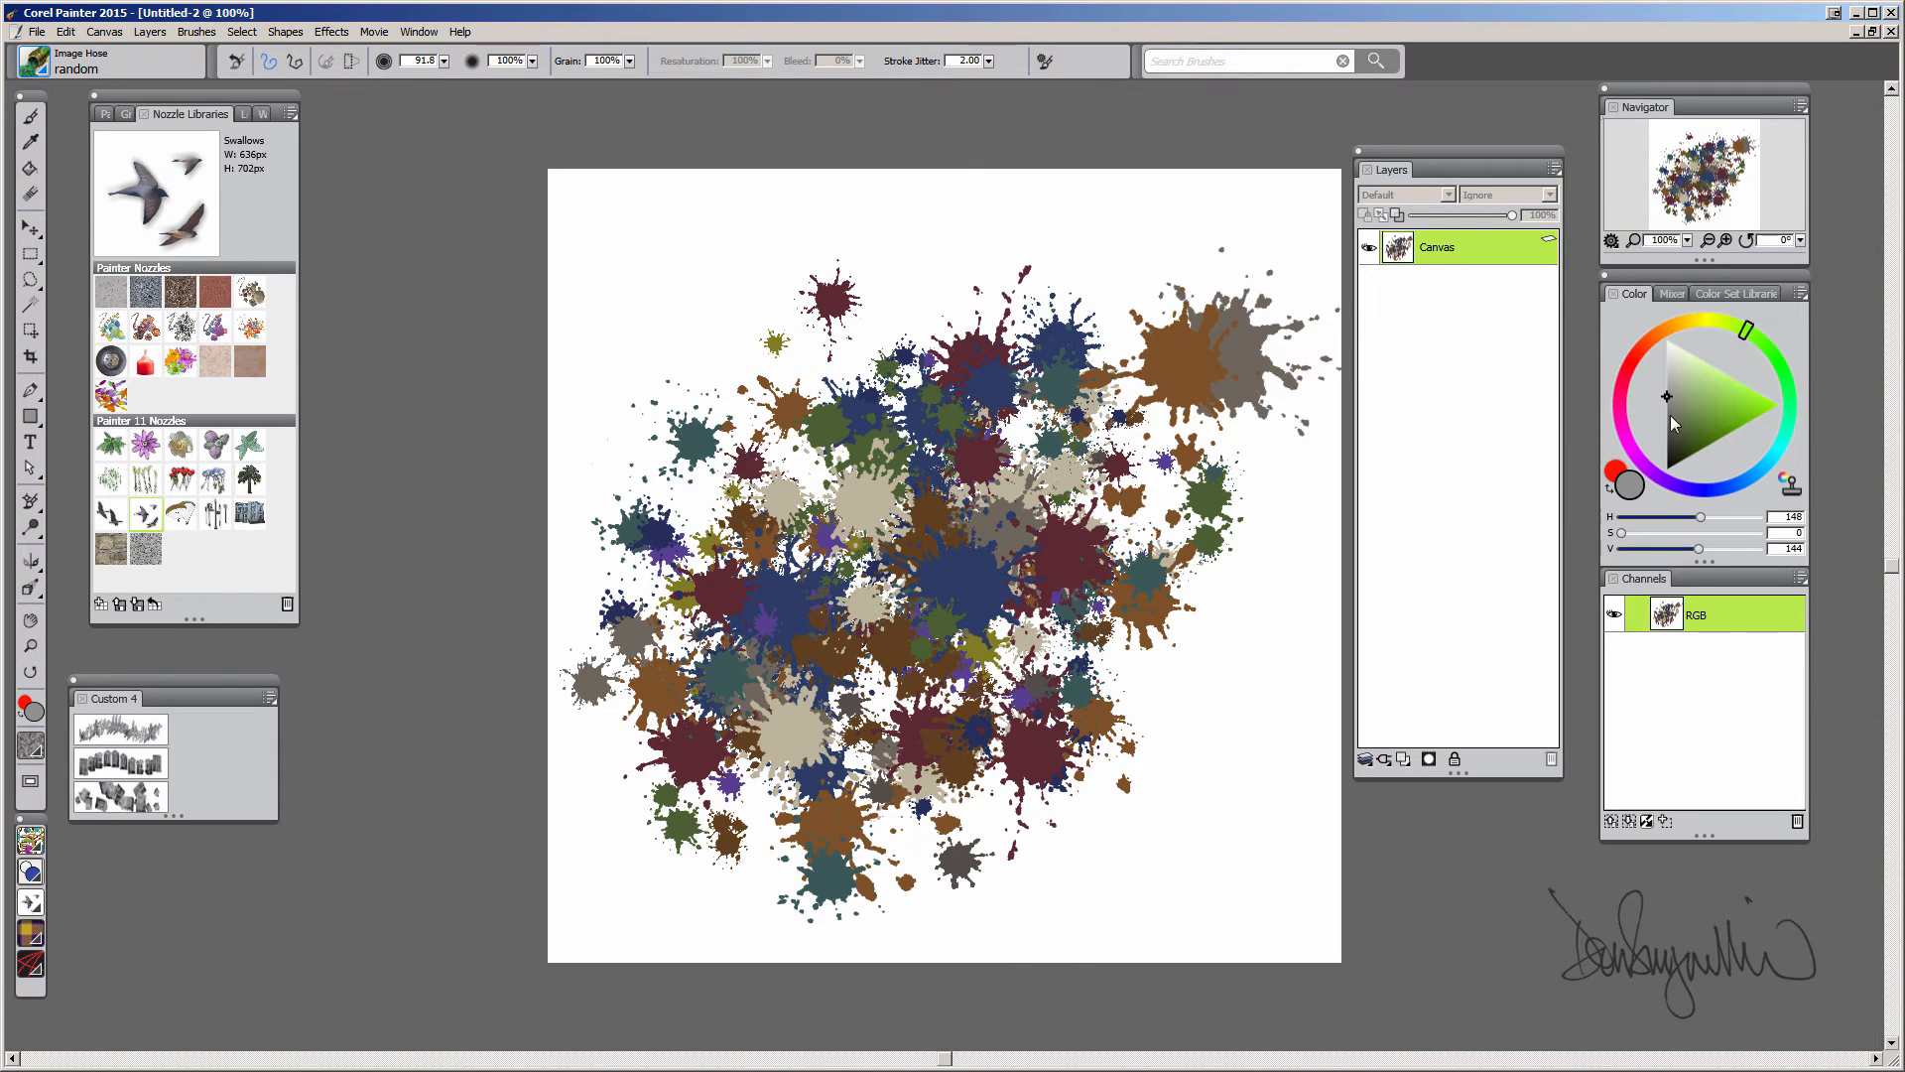
{"action": "left_click_drag", "start_coordinate": [1778, 355], "coordinate": [1778, 356]}
{"action": "left_click", "coordinate": [1718, 407]}
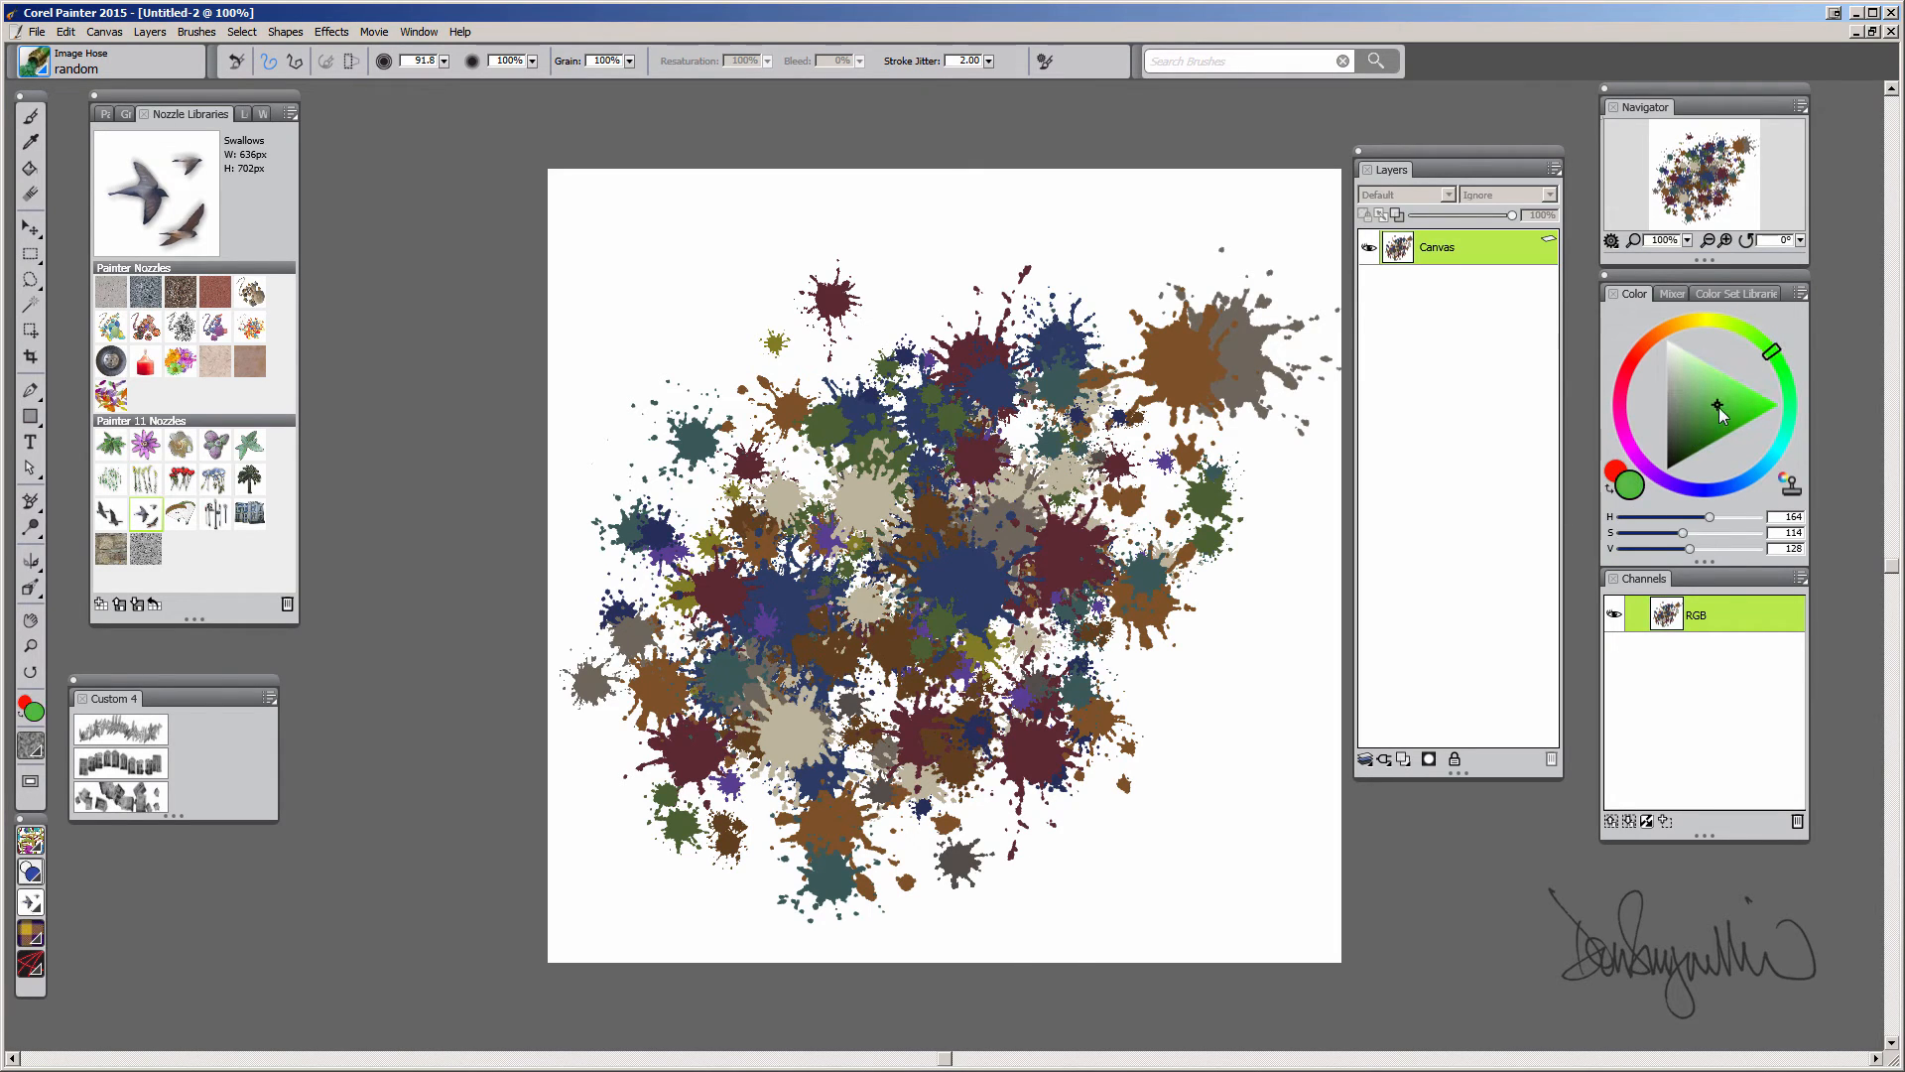
{"action": "left_click", "coordinate": [1617, 472]}
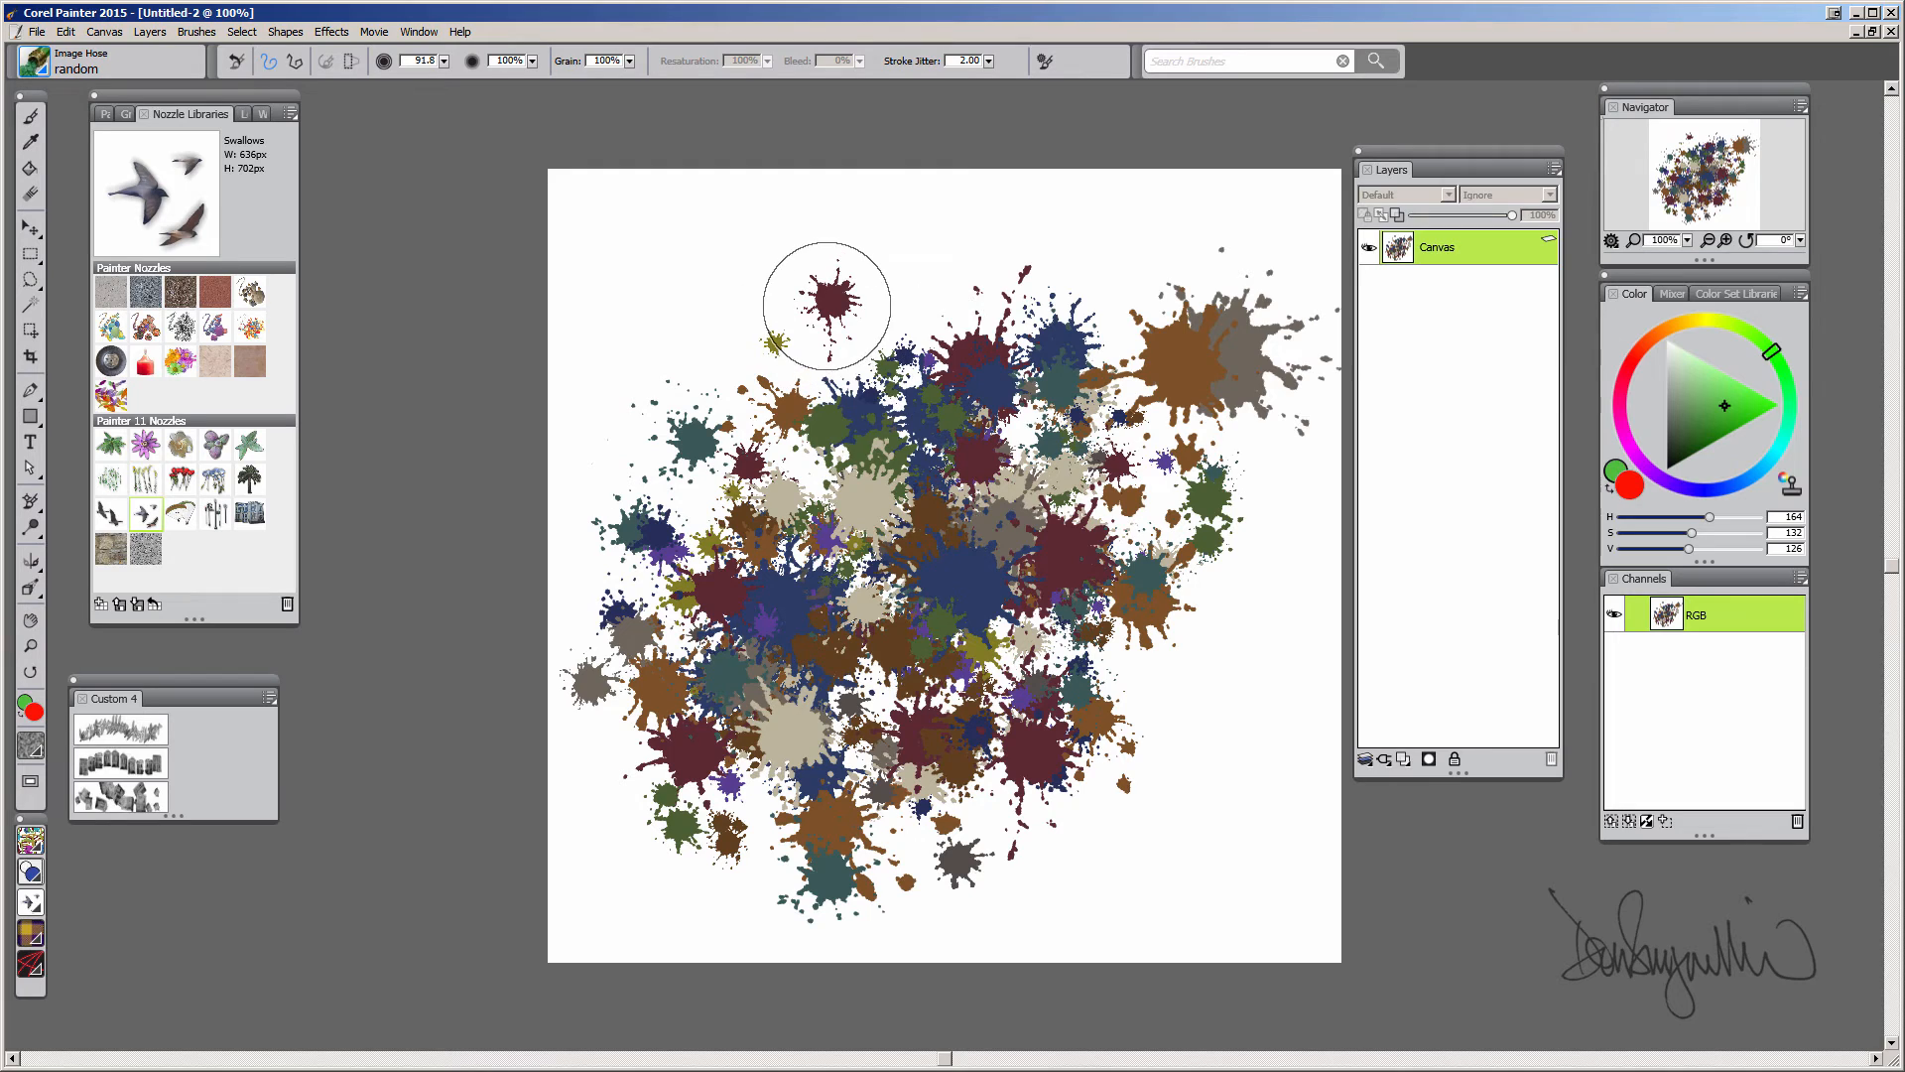
Set the brush Grain to 8% and spray a stroke of splats across the upper canvas
{"action": "left_click", "coordinate": [630, 60]}
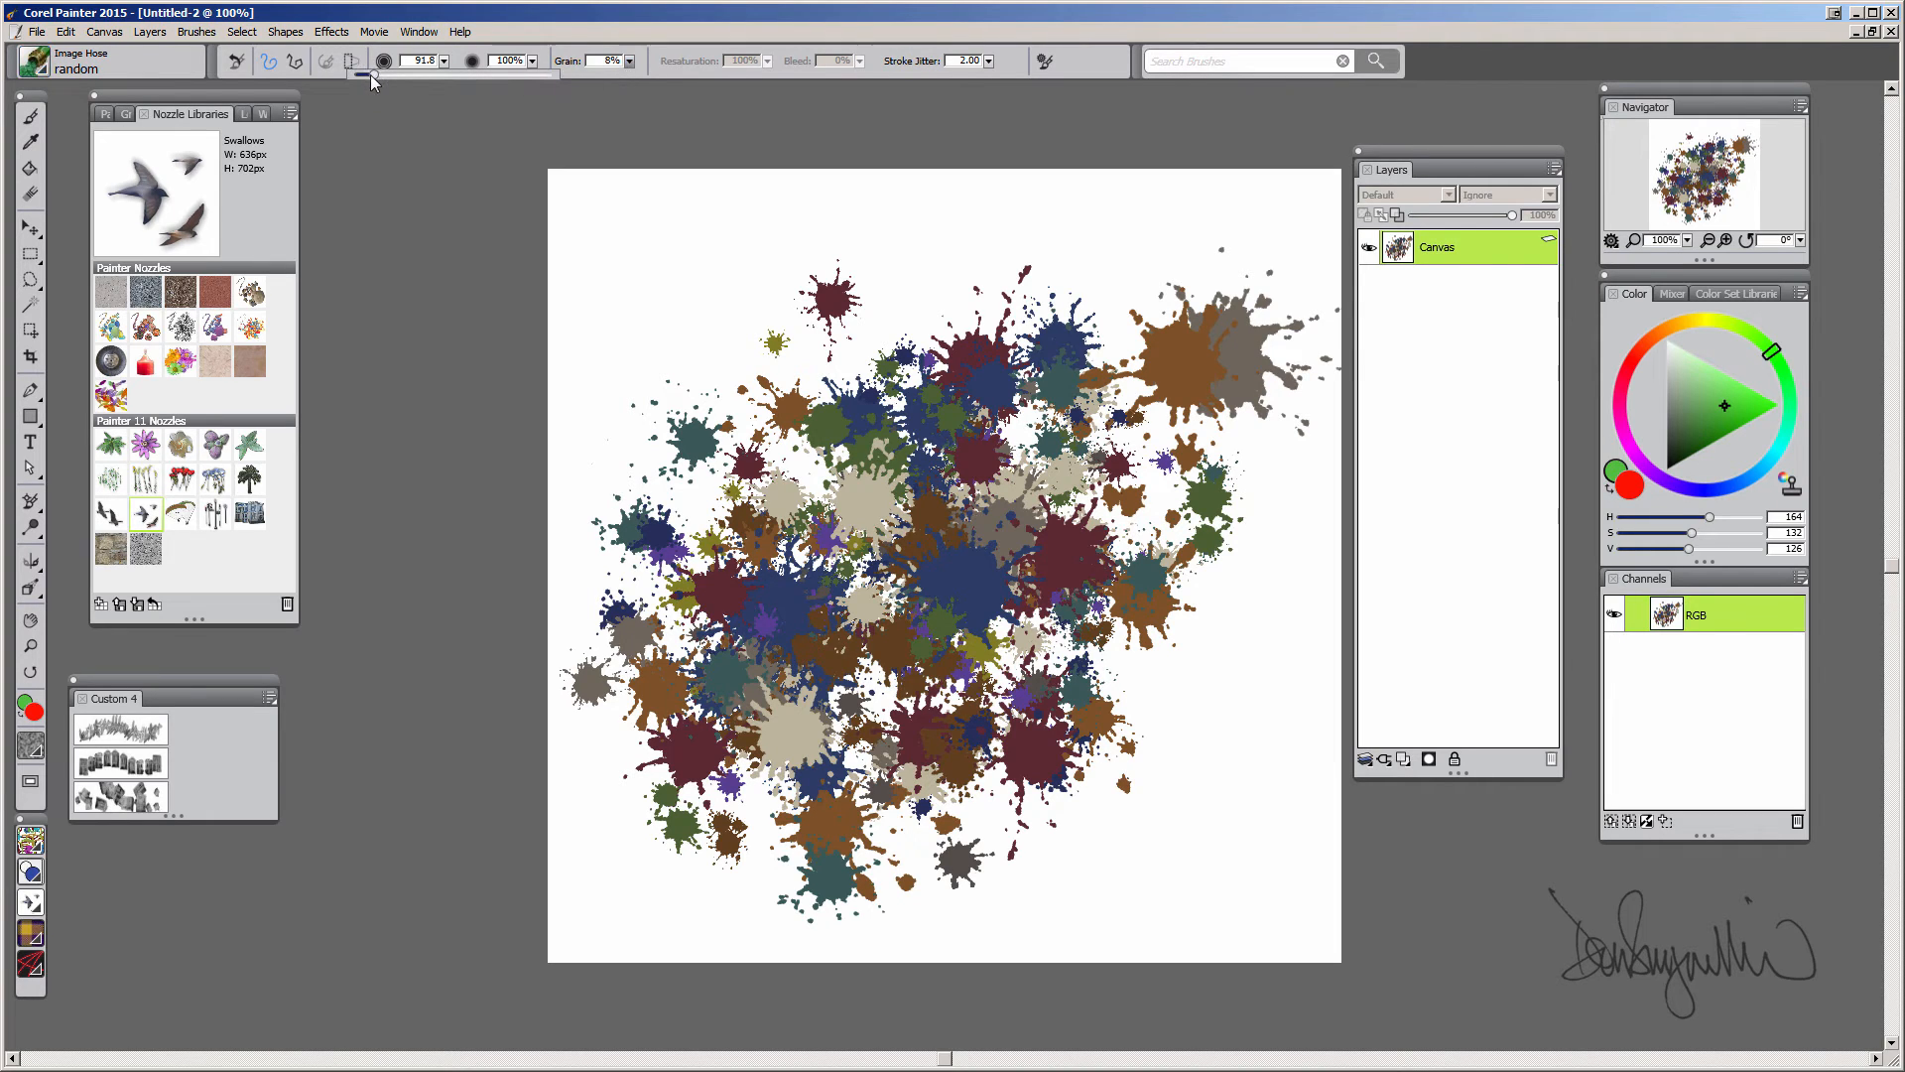
{"action": "mouse_move", "coordinate": [733, 366]}
{"action": "left_mouse_down"}
{"action": "mouse_move", "coordinate": [1008, 365]}
{"action": "mouse_move", "coordinate": [1141, 397]}
{"action": "mouse_move", "coordinate": [947, 506]}
{"action": "mouse_move", "coordinate": [1074, 747]}
{"action": "mouse_move", "coordinate": [1032, 437]}
{"action": "mouse_move", "coordinate": [893, 556]}
{"action": "mouse_move", "coordinate": [874, 397]}
{"action": "mouse_move", "coordinate": [1194, 632]}
{"action": "mouse_move", "coordinate": [1171, 446]}
{"action": "mouse_move", "coordinate": [1082, 268]}
{"action": "mouse_move", "coordinate": [1176, 223]}
{"action": "left_mouse_up"}
Adjust the green shade, set Grain to 10%, and spray another stroke of green splats
{"action": "left_click", "coordinate": [1722, 404]}
{"action": "left_click", "coordinate": [1714, 410]}
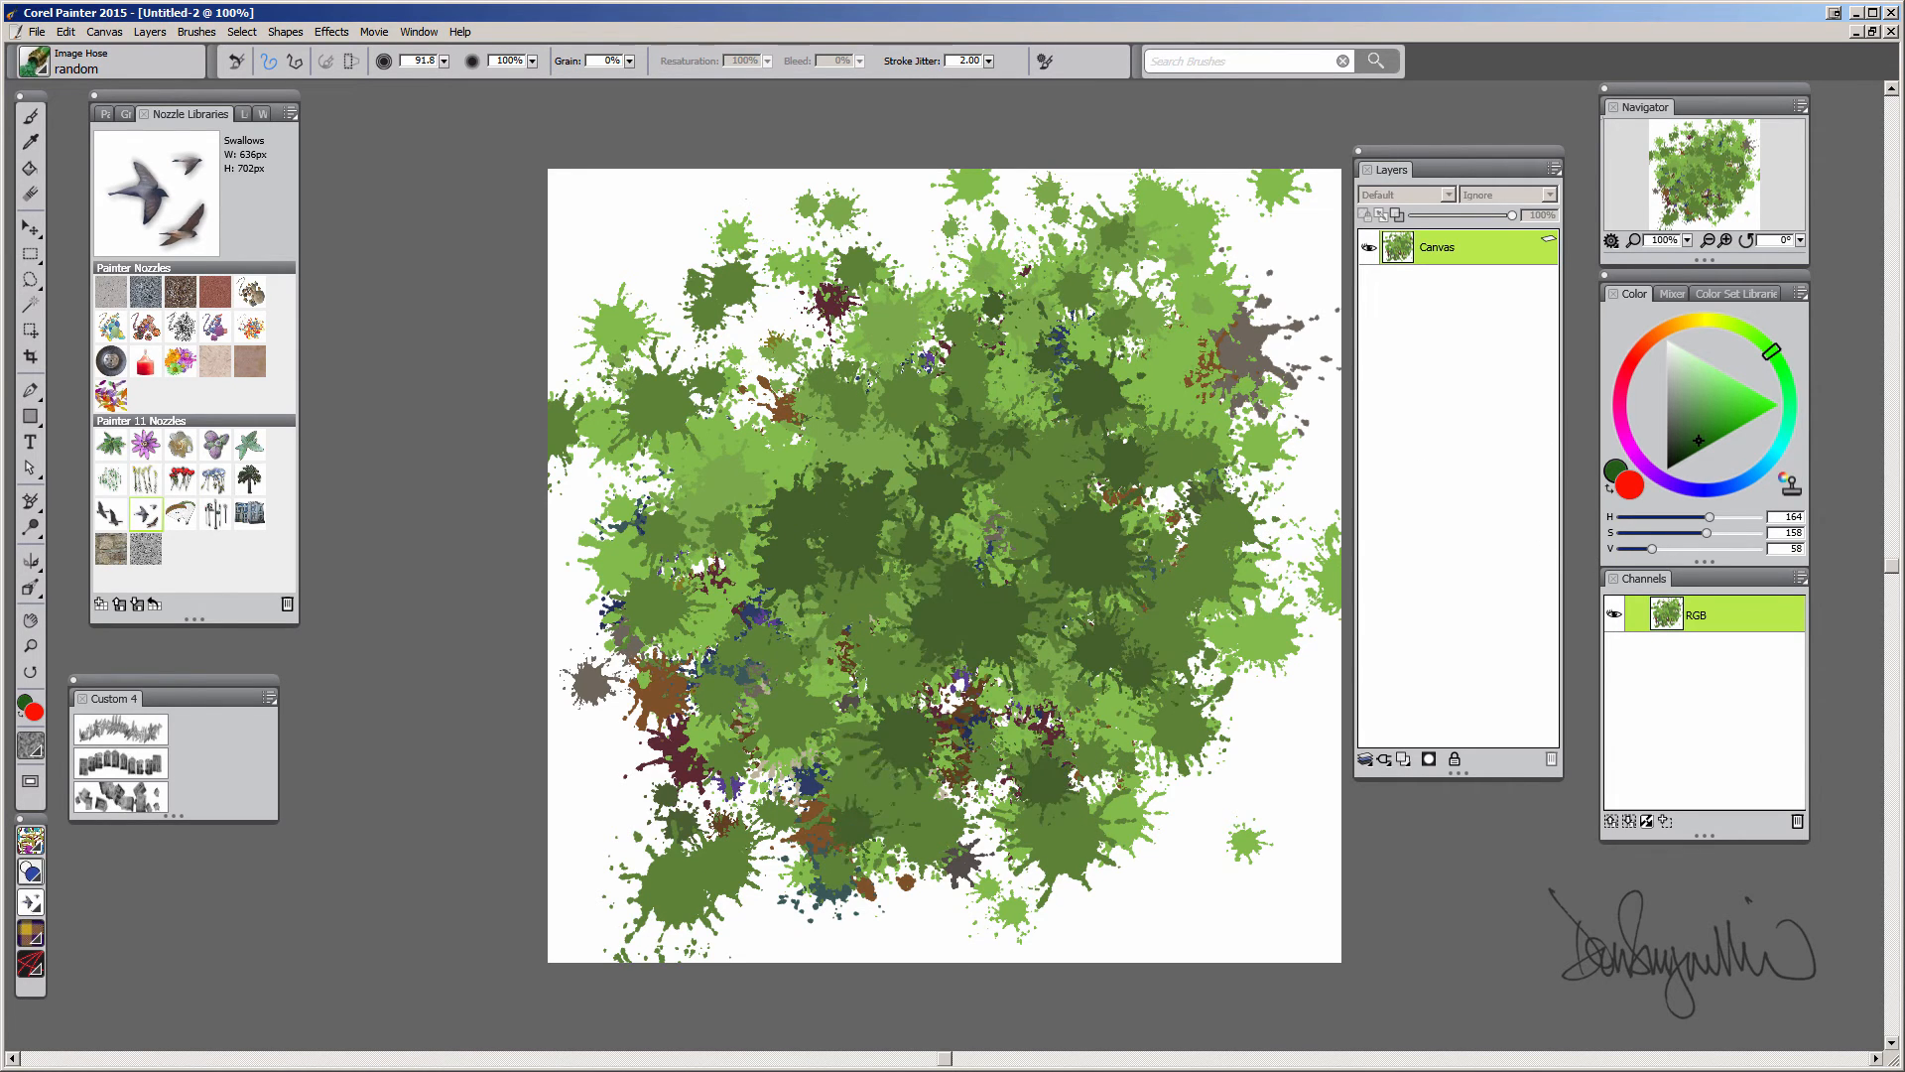
{"action": "left_click", "coordinate": [629, 61]}
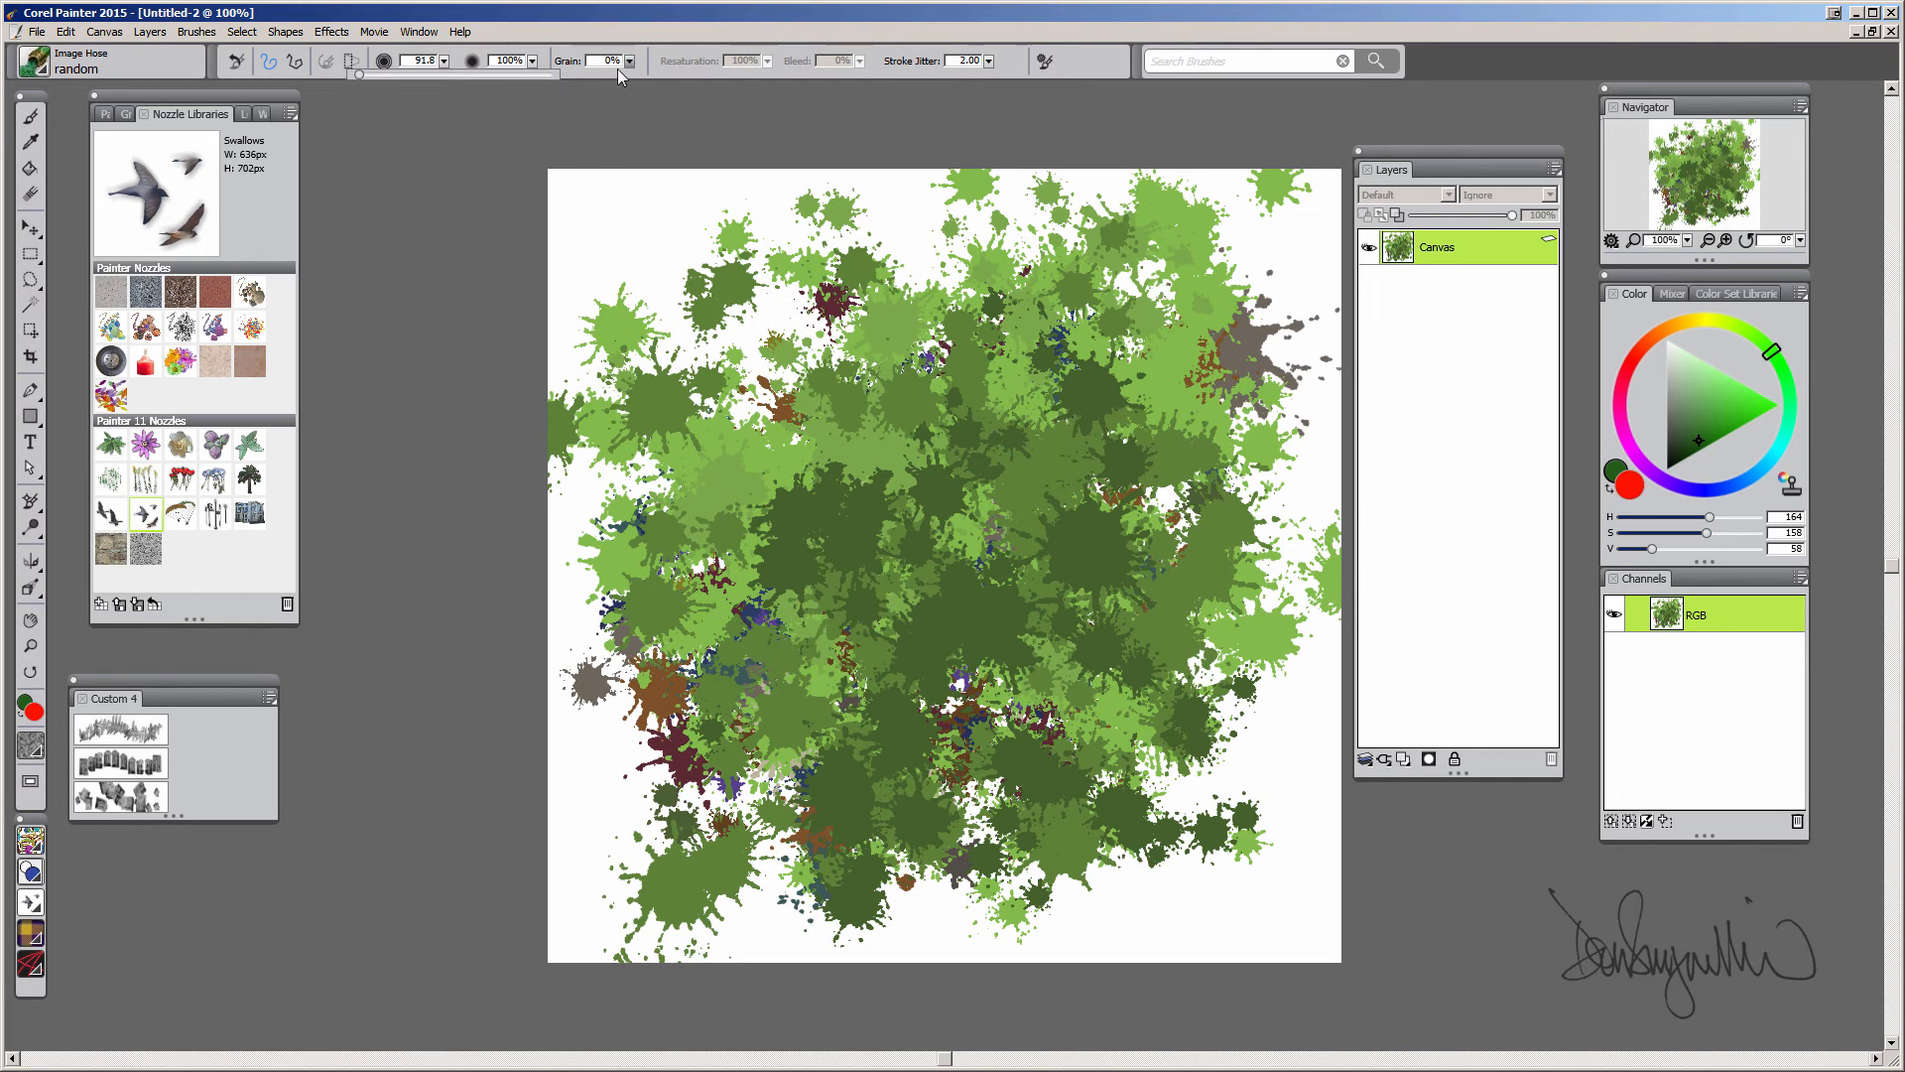
{"action": "left_click_drag", "start_coordinate": [1108, 405], "coordinate": [893, 347]}
Set Grain to 11% and spray two more strokes of green splats across the canvas
{"action": "left_click", "coordinate": [629, 61]}
{"action": "left_click_drag", "start_coordinate": [357, 75], "coordinate": [378, 75]}
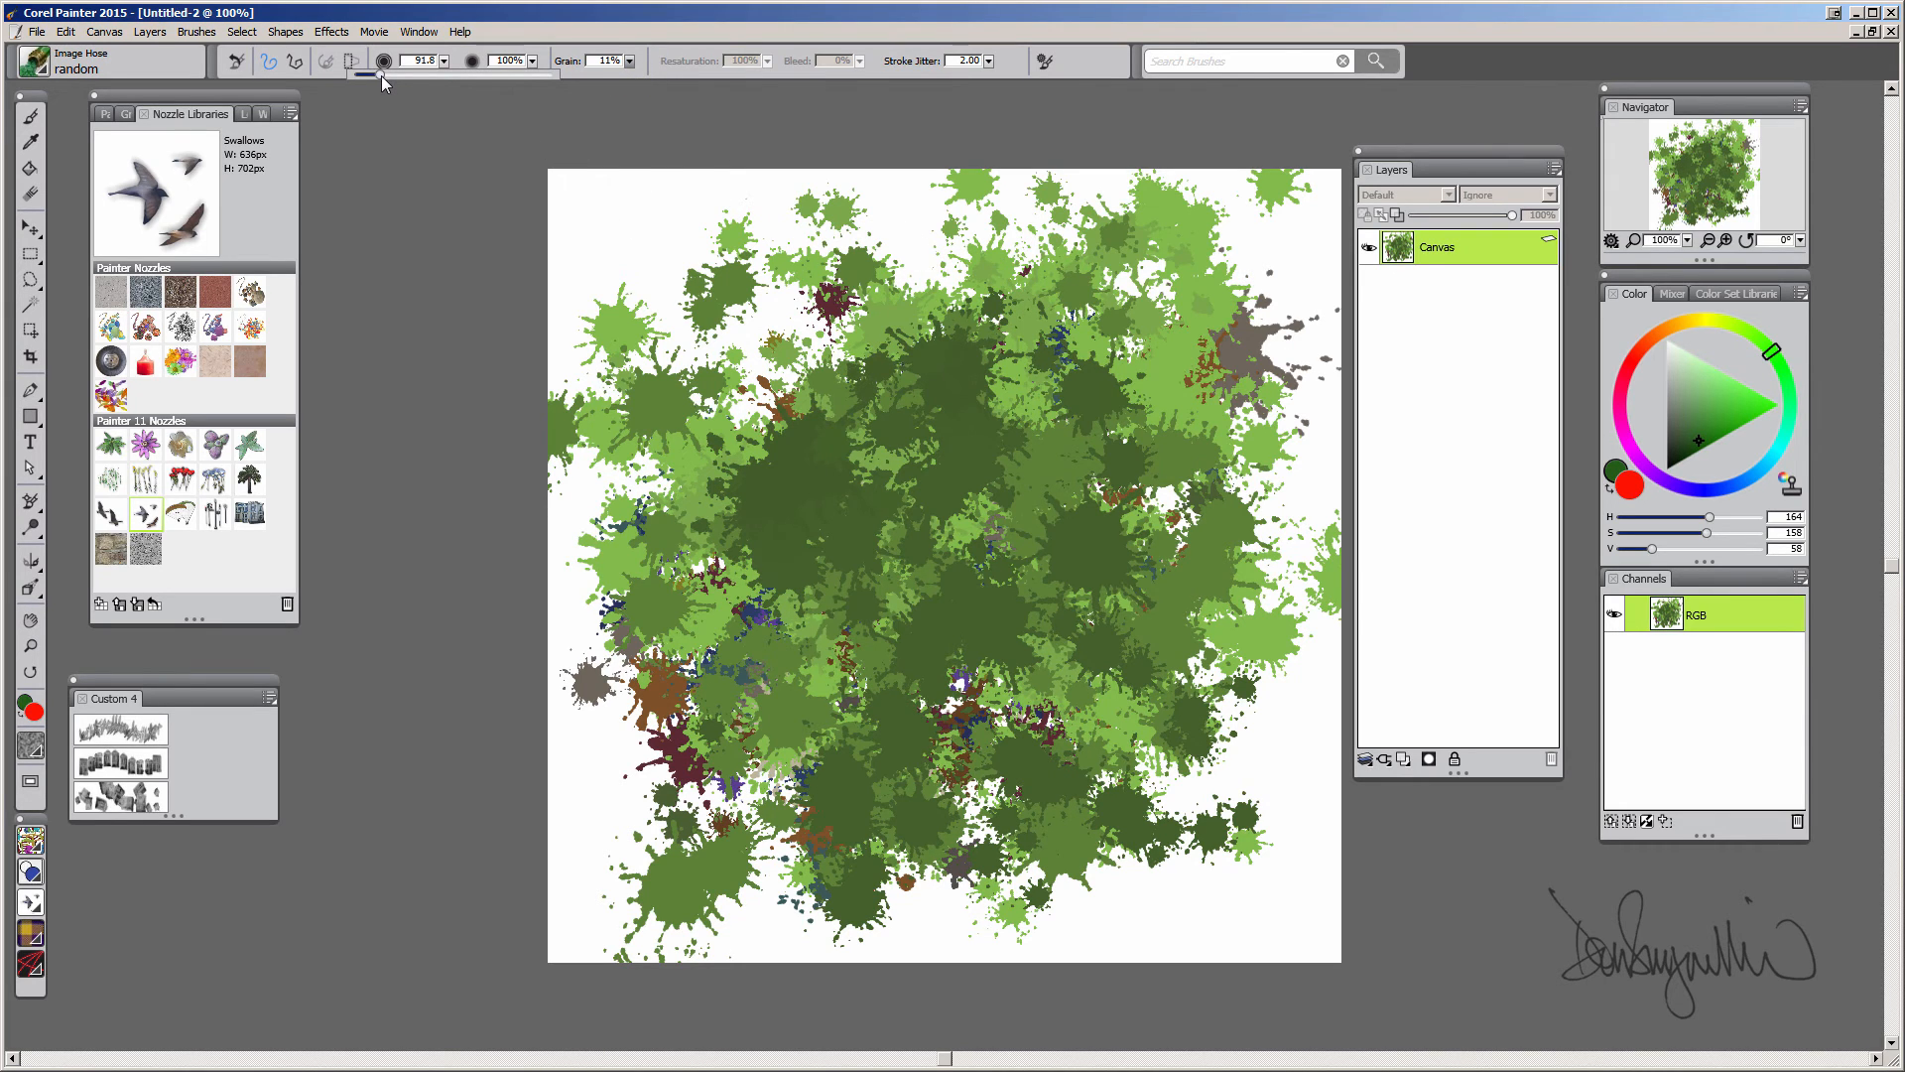
{"action": "mouse_move", "coordinate": [720, 486]}
{"action": "left_mouse_down"}
{"action": "mouse_move", "coordinate": [739, 502]}
{"action": "mouse_move", "coordinate": [1071, 382]}
{"action": "left_mouse_up"}
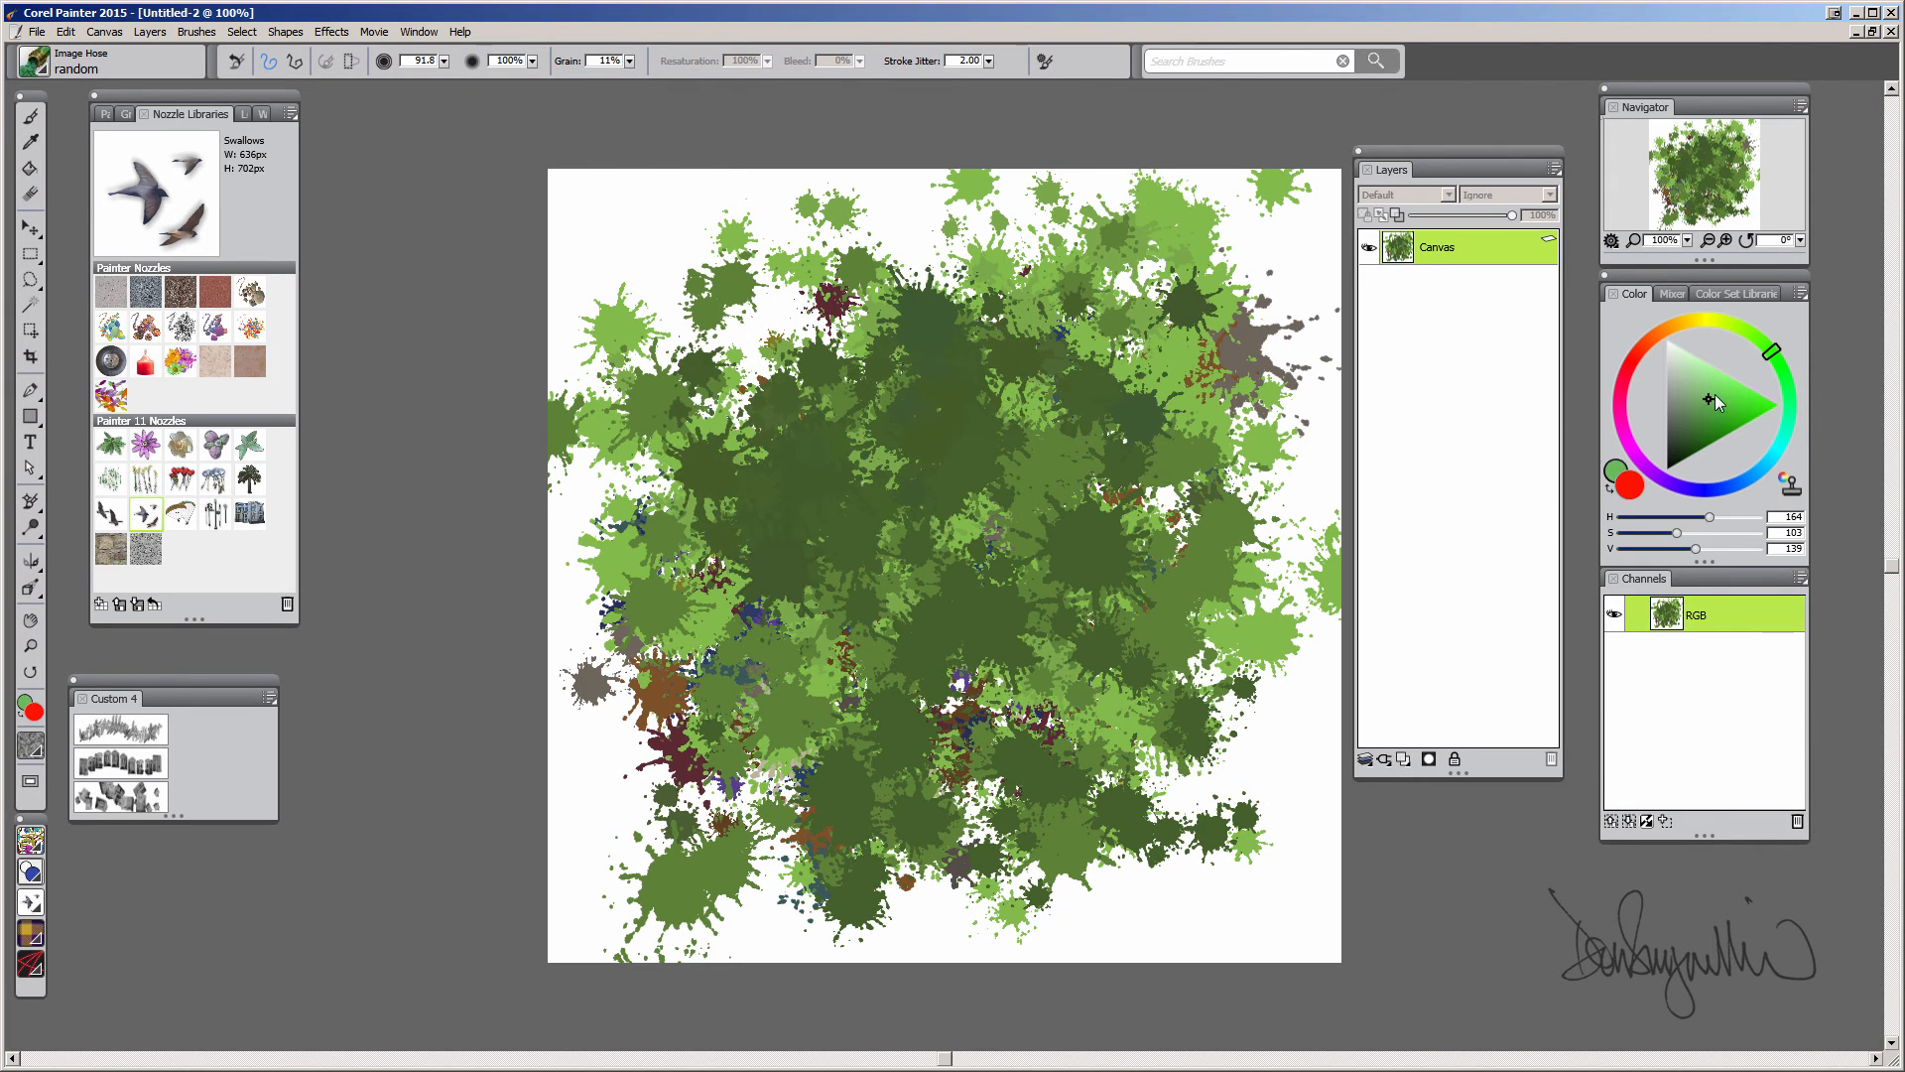
{"action": "mouse_move", "coordinate": [977, 427]}
{"action": "left_mouse_down"}
{"action": "mouse_move", "coordinate": [694, 646]}
{"action": "mouse_move", "coordinate": [843, 824]}
{"action": "mouse_move", "coordinate": [997, 767]}
{"action": "left_mouse_up"}
Raise Grain to 45% and spray a diagonal stroke of lighter green splats
{"action": "left_click", "coordinate": [629, 61]}
{"action": "left_click_drag", "start_coordinate": [377, 75], "coordinate": [422, 75]}
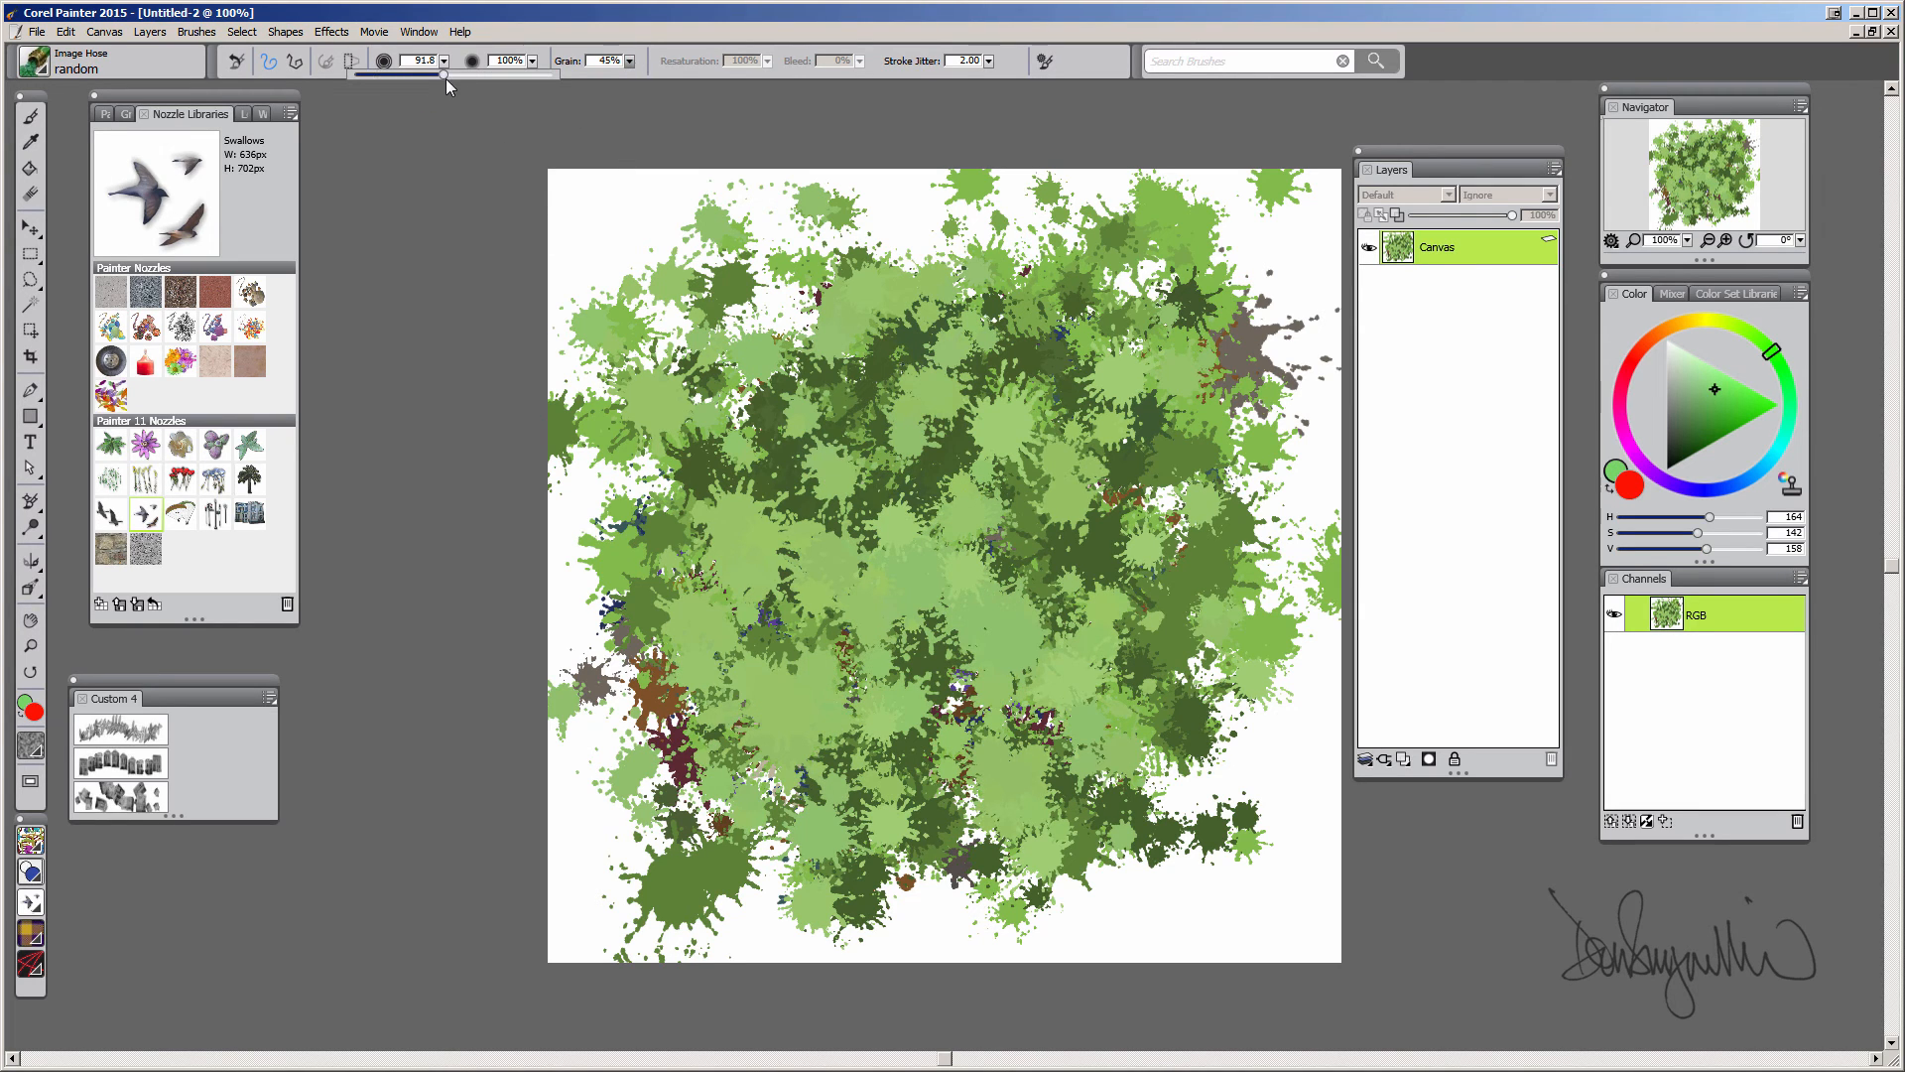
{"action": "mouse_move", "coordinate": [829, 336]}
{"action": "left_mouse_down"}
{"action": "mouse_move", "coordinate": [945, 437]}
{"action": "mouse_move", "coordinate": [1042, 387]}
{"action": "mouse_move", "coordinate": [952, 755]}
{"action": "mouse_move", "coordinate": [736, 609]}
{"action": "mouse_move", "coordinate": [1171, 794]}
{"action": "mouse_move", "coordinate": [1042, 457]}
{"action": "mouse_move", "coordinate": [1141, 328]}
{"action": "mouse_move", "coordinate": [742, 477]}
{"action": "mouse_move", "coordinate": [919, 681]}
{"action": "mouse_move", "coordinate": [1004, 519]}
{"action": "mouse_move", "coordinate": [645, 456]}
{"action": "mouse_move", "coordinate": [1019, 781]}
{"action": "mouse_move", "coordinate": [764, 645]}
{"action": "mouse_move", "coordinate": [977, 585]}
{"action": "left_mouse_up"}
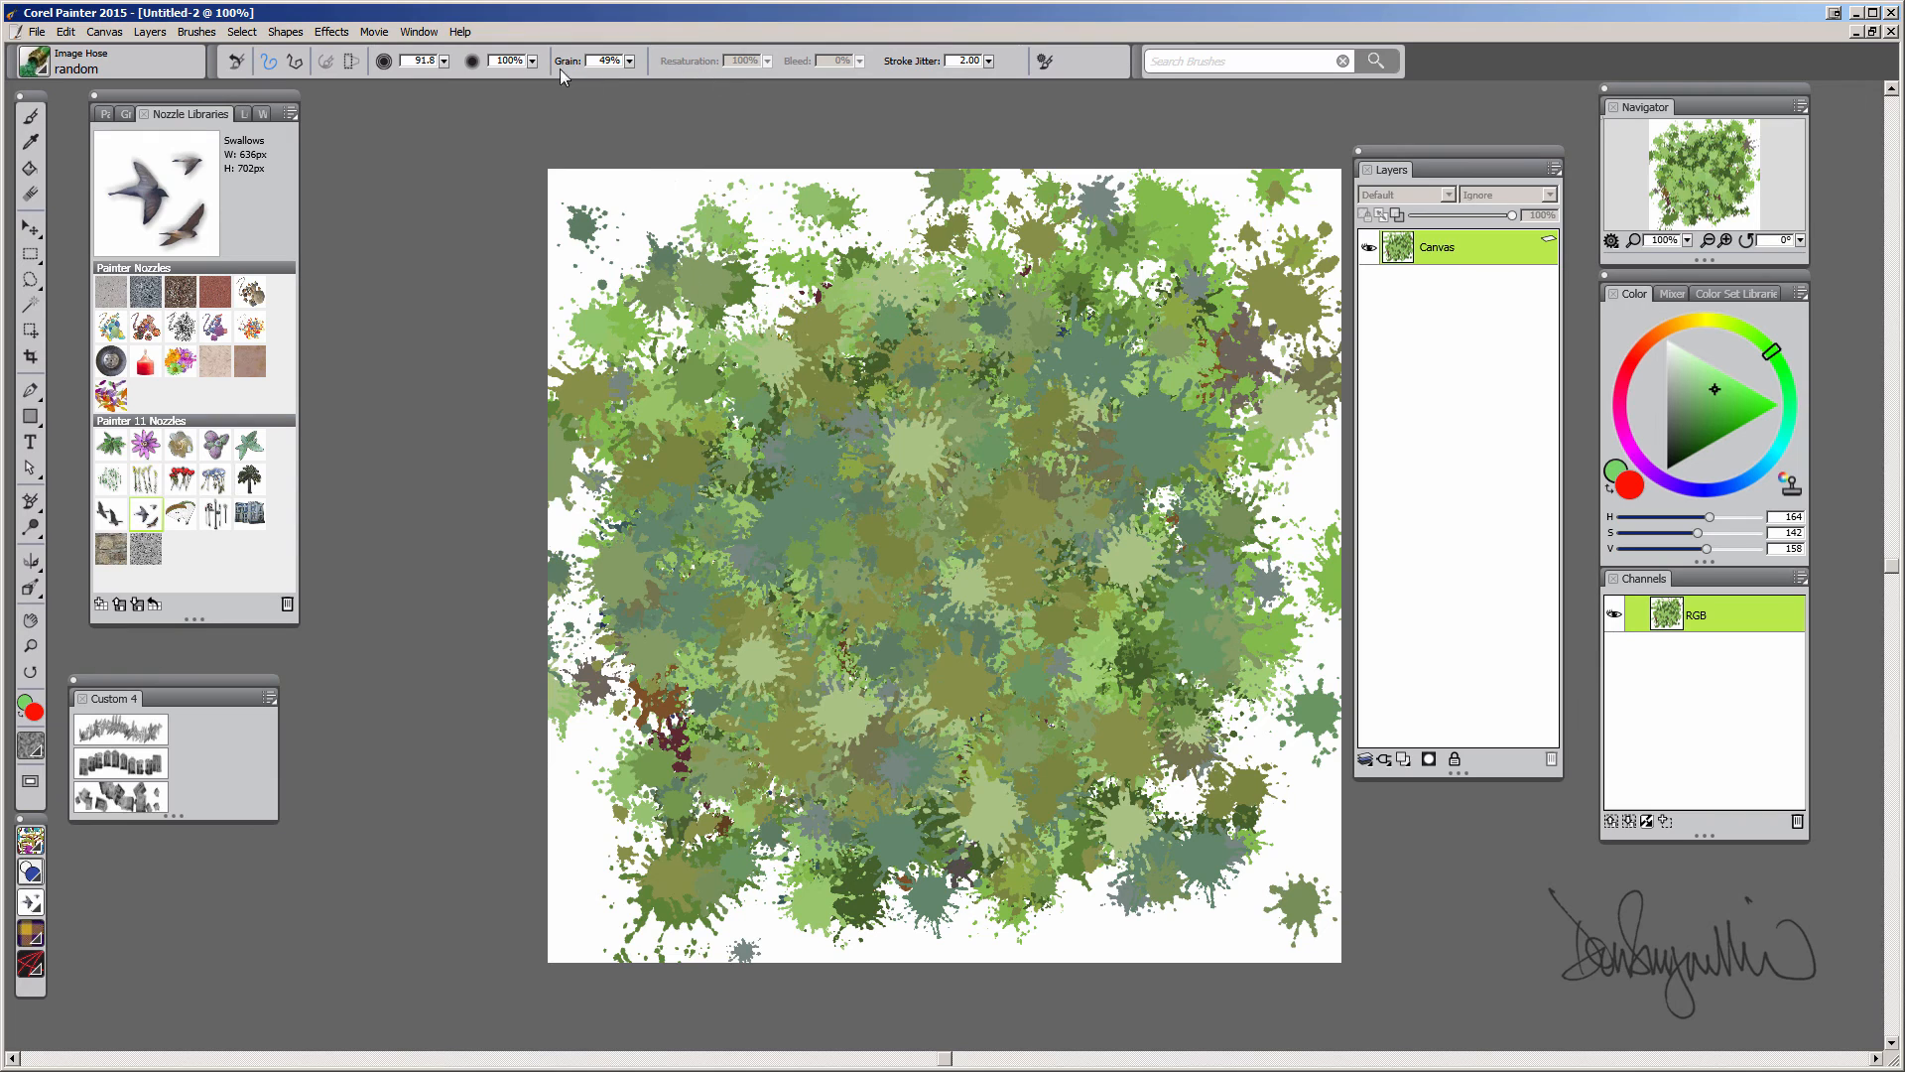
Set Grain to 100% and spray a stroke of splats in their original colours
{"action": "left_click", "coordinate": [630, 62]}
{"action": "mouse_move", "coordinate": [1039, 392]}
{"action": "left_mouse_down"}
{"action": "mouse_move", "coordinate": [824, 388]}
{"action": "mouse_move", "coordinate": [754, 616]}
{"action": "mouse_move", "coordinate": [1012, 734]}
{"action": "mouse_move", "coordinate": [784, 804]}
{"action": "mouse_move", "coordinate": [864, 655]}
{"action": "left_mouse_up"}
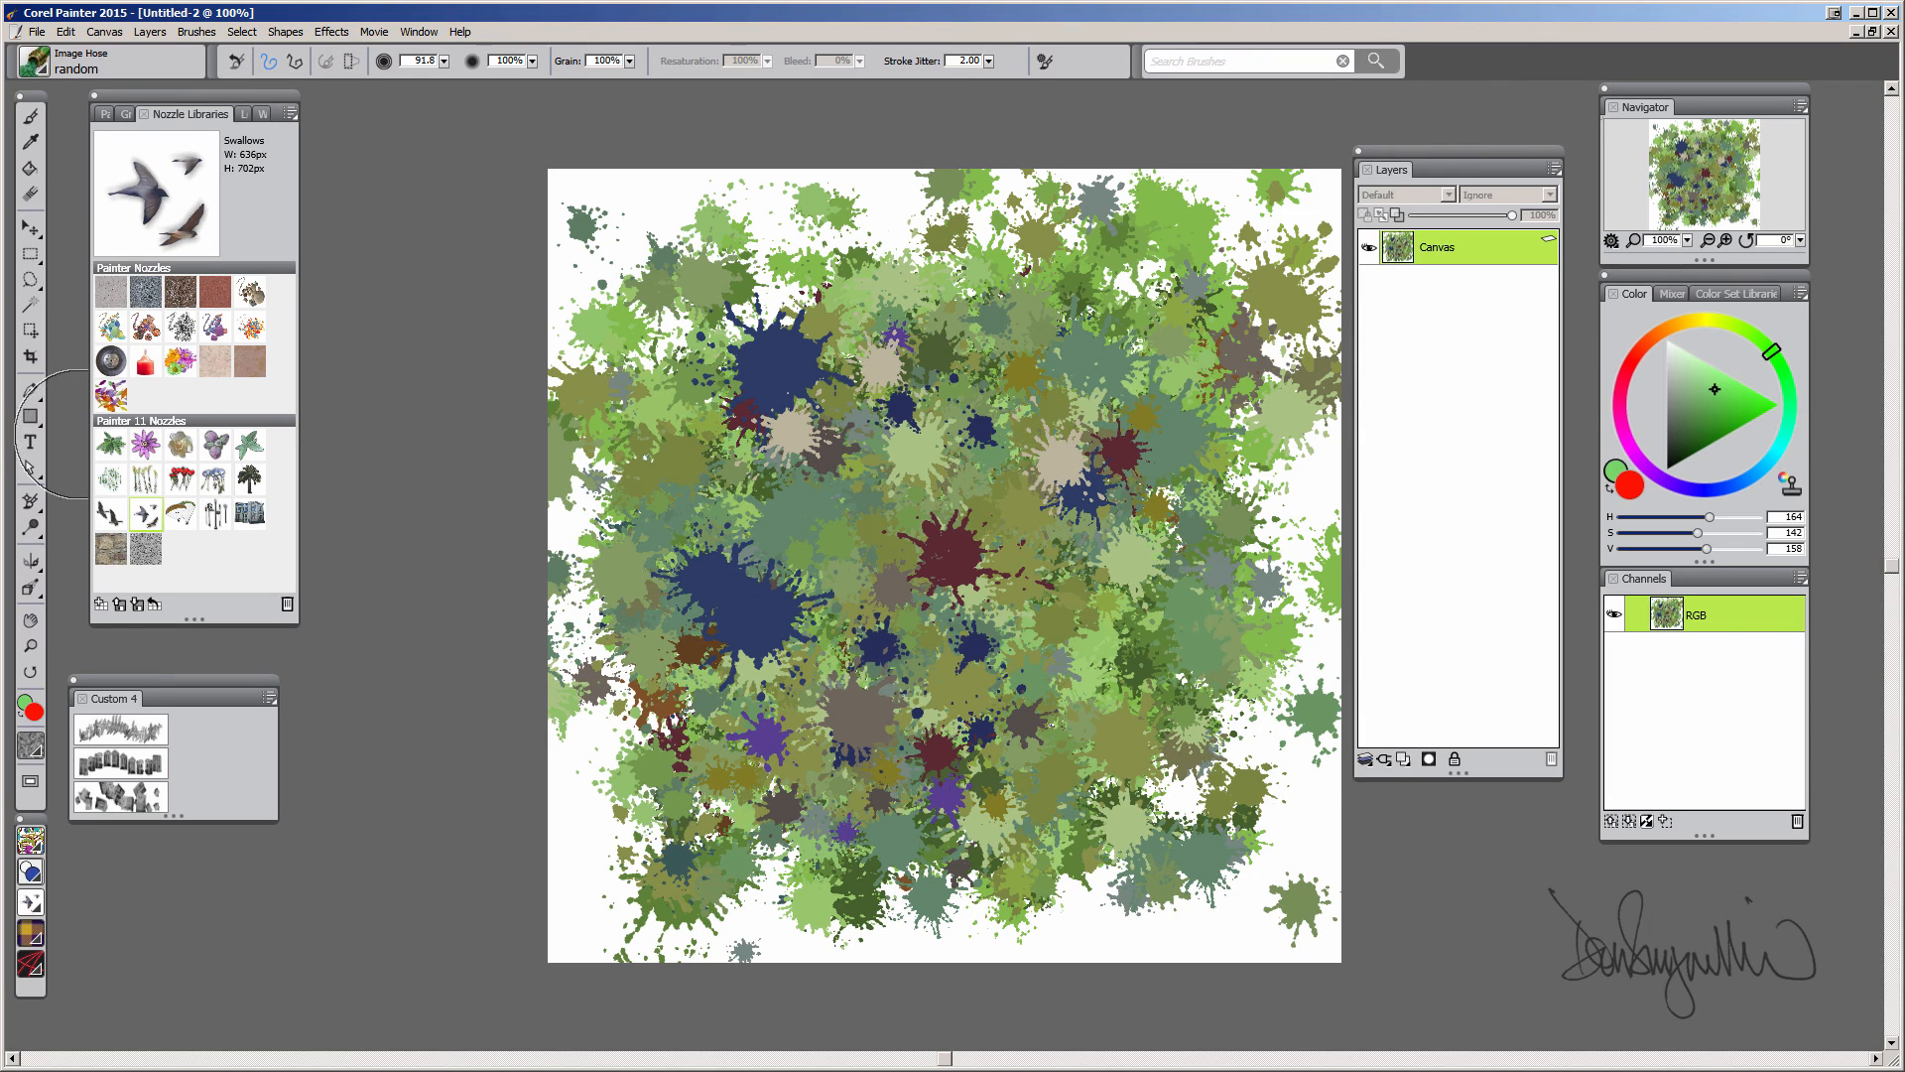
Choose the Swallows nozzle from the nozzle library and spray a stroke of swallows across the middle
{"action": "left_click", "coordinate": [290, 116]}
{"action": "left_click", "coordinate": [167, 184]}
{"action": "left_click", "coordinate": [1006, 565]}
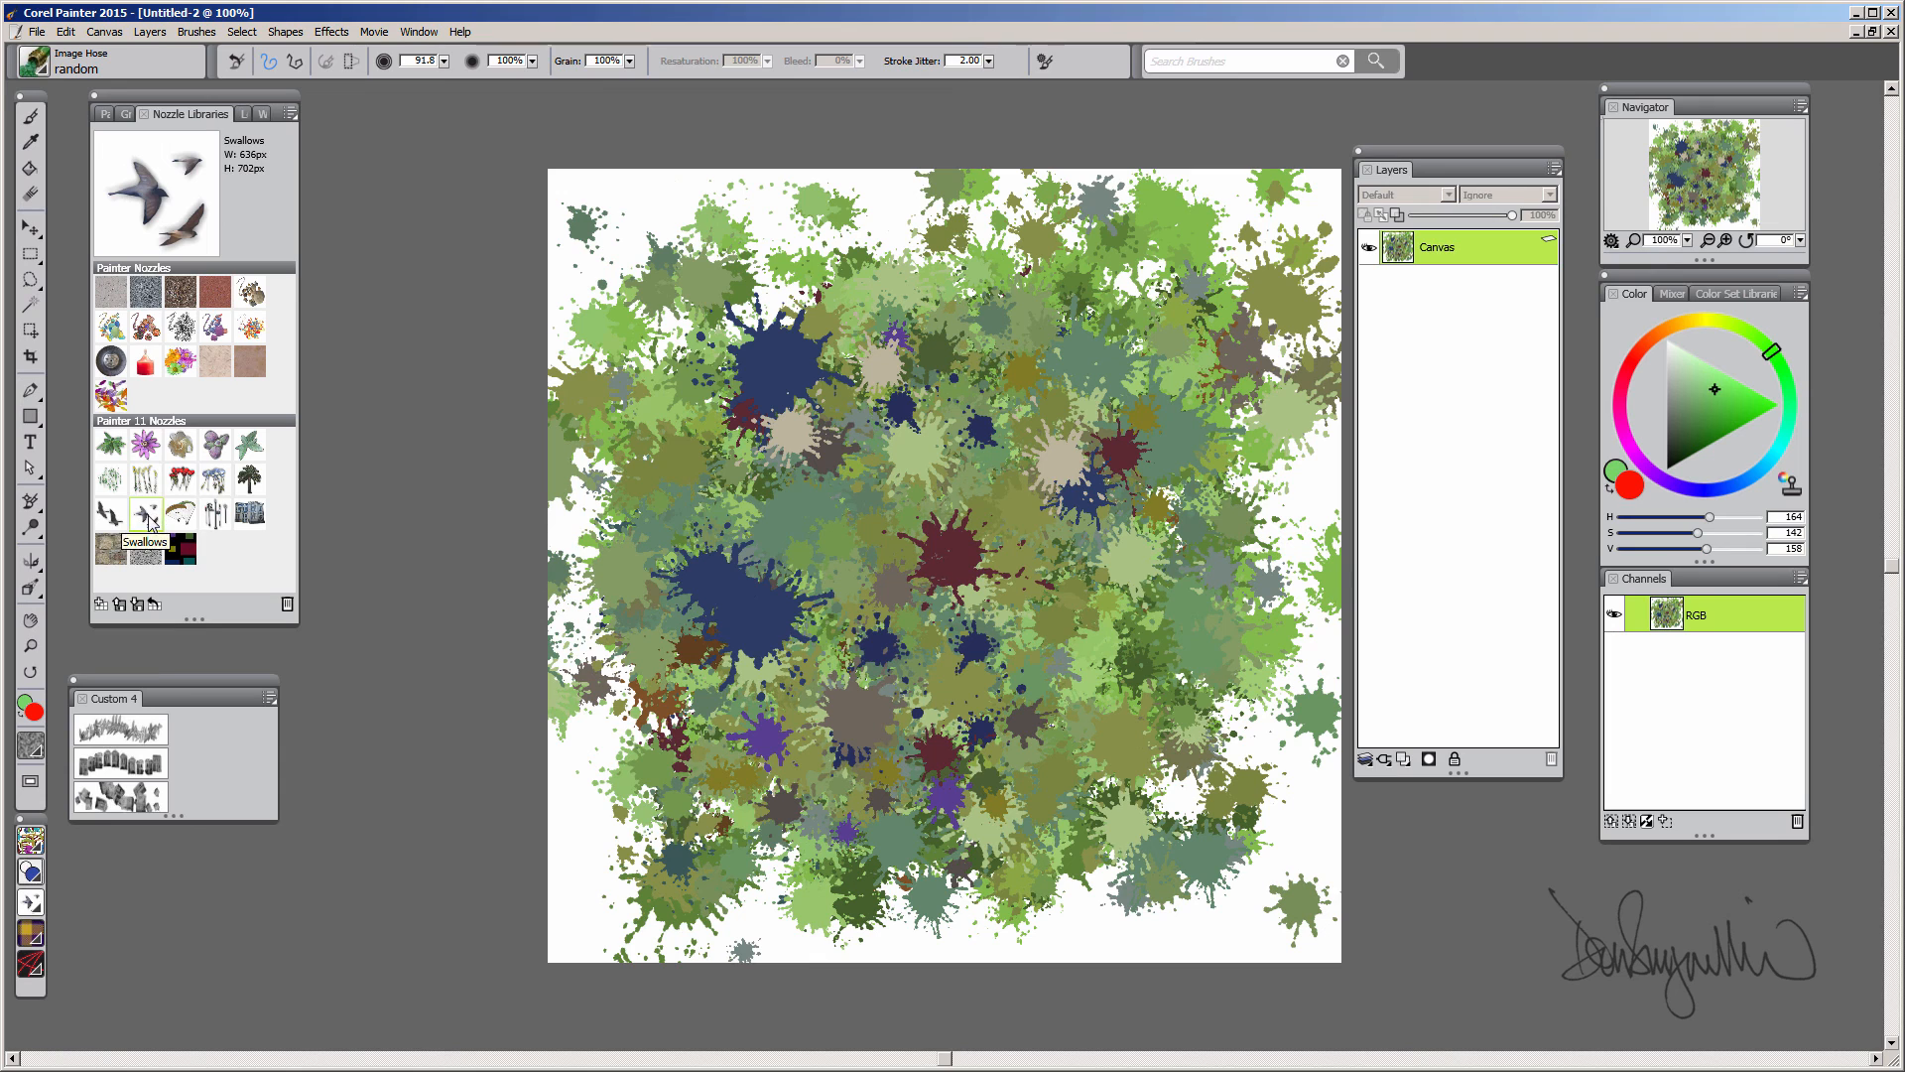
{"action": "mouse_move", "coordinate": [1067, 526]}
{"action": "left_mouse_down"}
{"action": "mouse_move", "coordinate": [952, 417]}
{"action": "mouse_move", "coordinate": [873, 555]}
{"action": "left_mouse_up"}
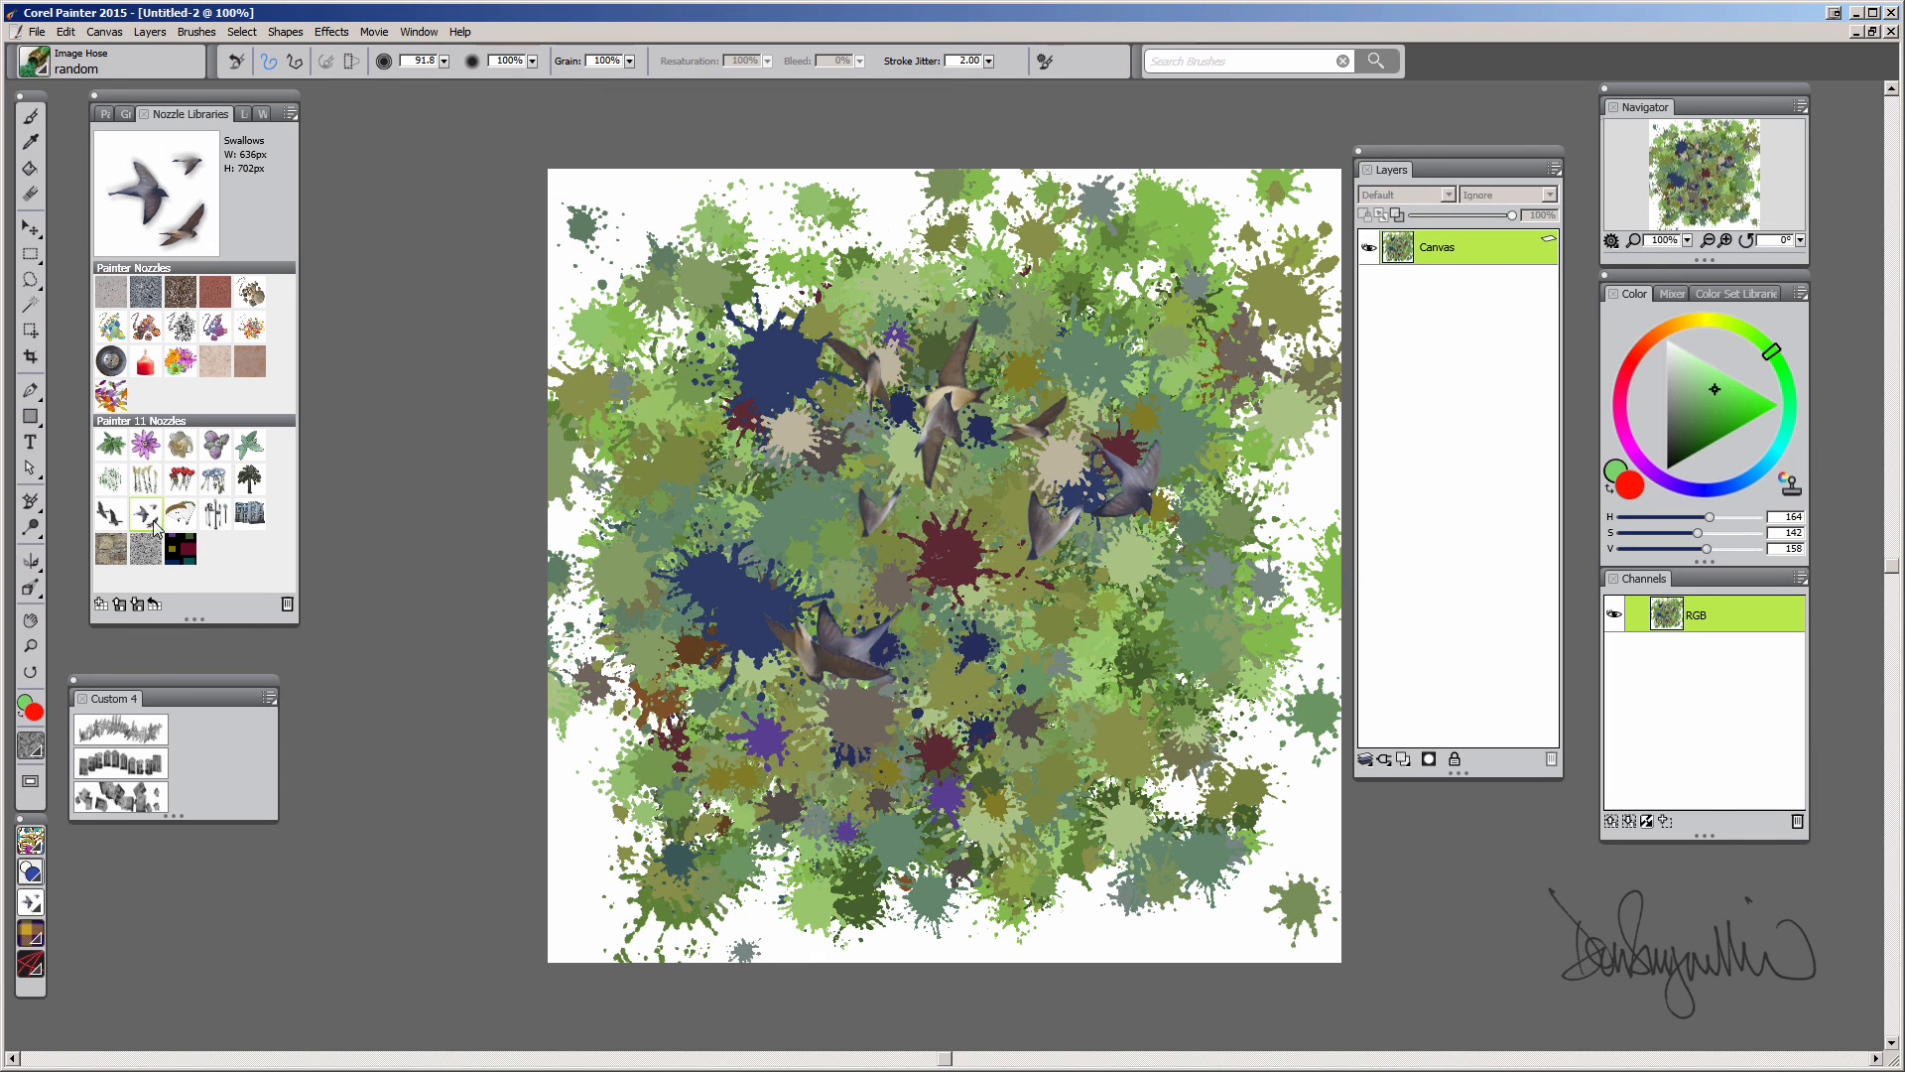
Switch back to the splat_nozzle nozzle and spray a diagonal stroke of splats over the swallows
{"action": "left_click", "coordinate": [177, 558]}
{"action": "mouse_move", "coordinate": [947, 476]}
{"action": "left_mouse_down"}
{"action": "mouse_move", "coordinate": [978, 446]}
{"action": "mouse_move", "coordinate": [1012, 586]}
{"action": "mouse_move", "coordinate": [873, 397]}
{"action": "mouse_move", "coordinate": [972, 516]}
{"action": "mouse_move", "coordinate": [1057, 575]}
{"action": "mouse_move", "coordinate": [1102, 650]}
{"action": "left_mouse_up"}
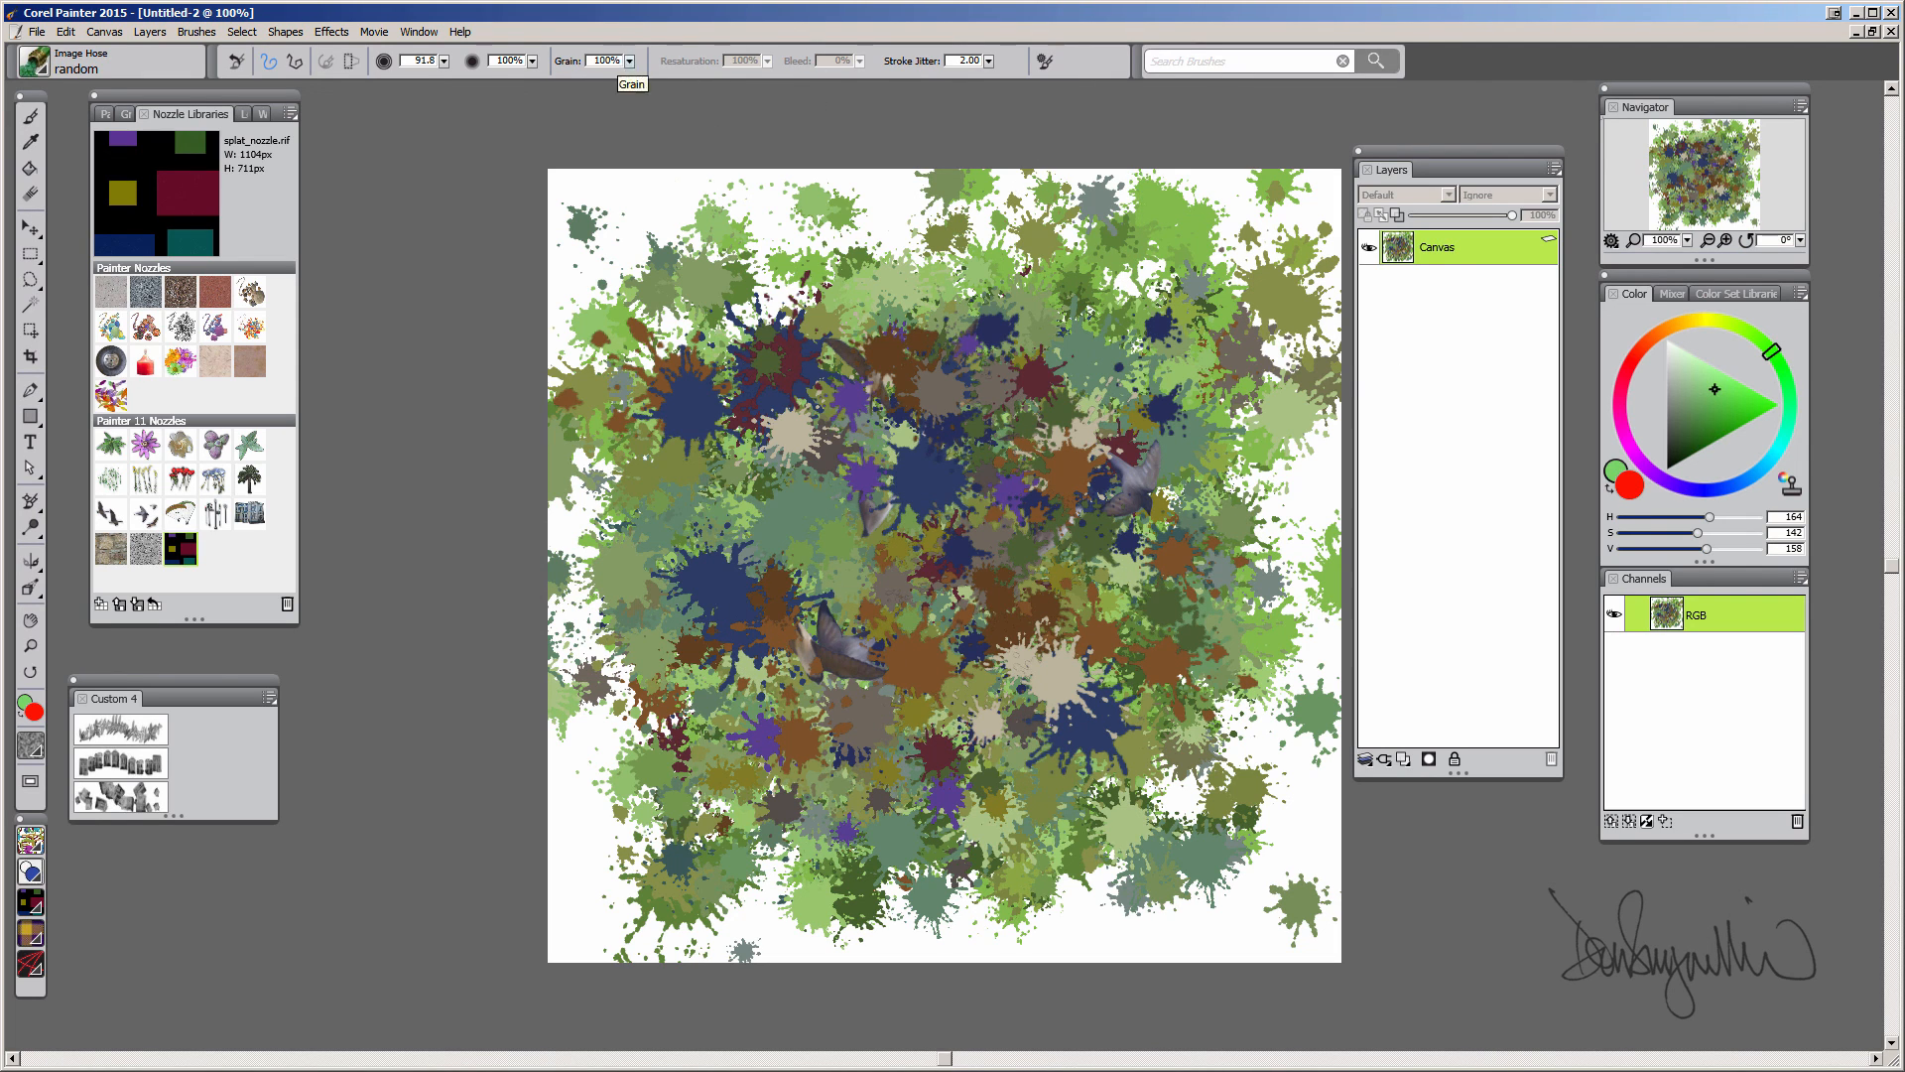
Set Grain to 62% and spray another diagonal stroke of tinted splats
{"action": "left_click", "coordinate": [532, 60]}
{"action": "left_click", "coordinate": [476, 75]}
{"action": "left_click_drag", "start_coordinate": [814, 367], "coordinate": [1037, 694]}
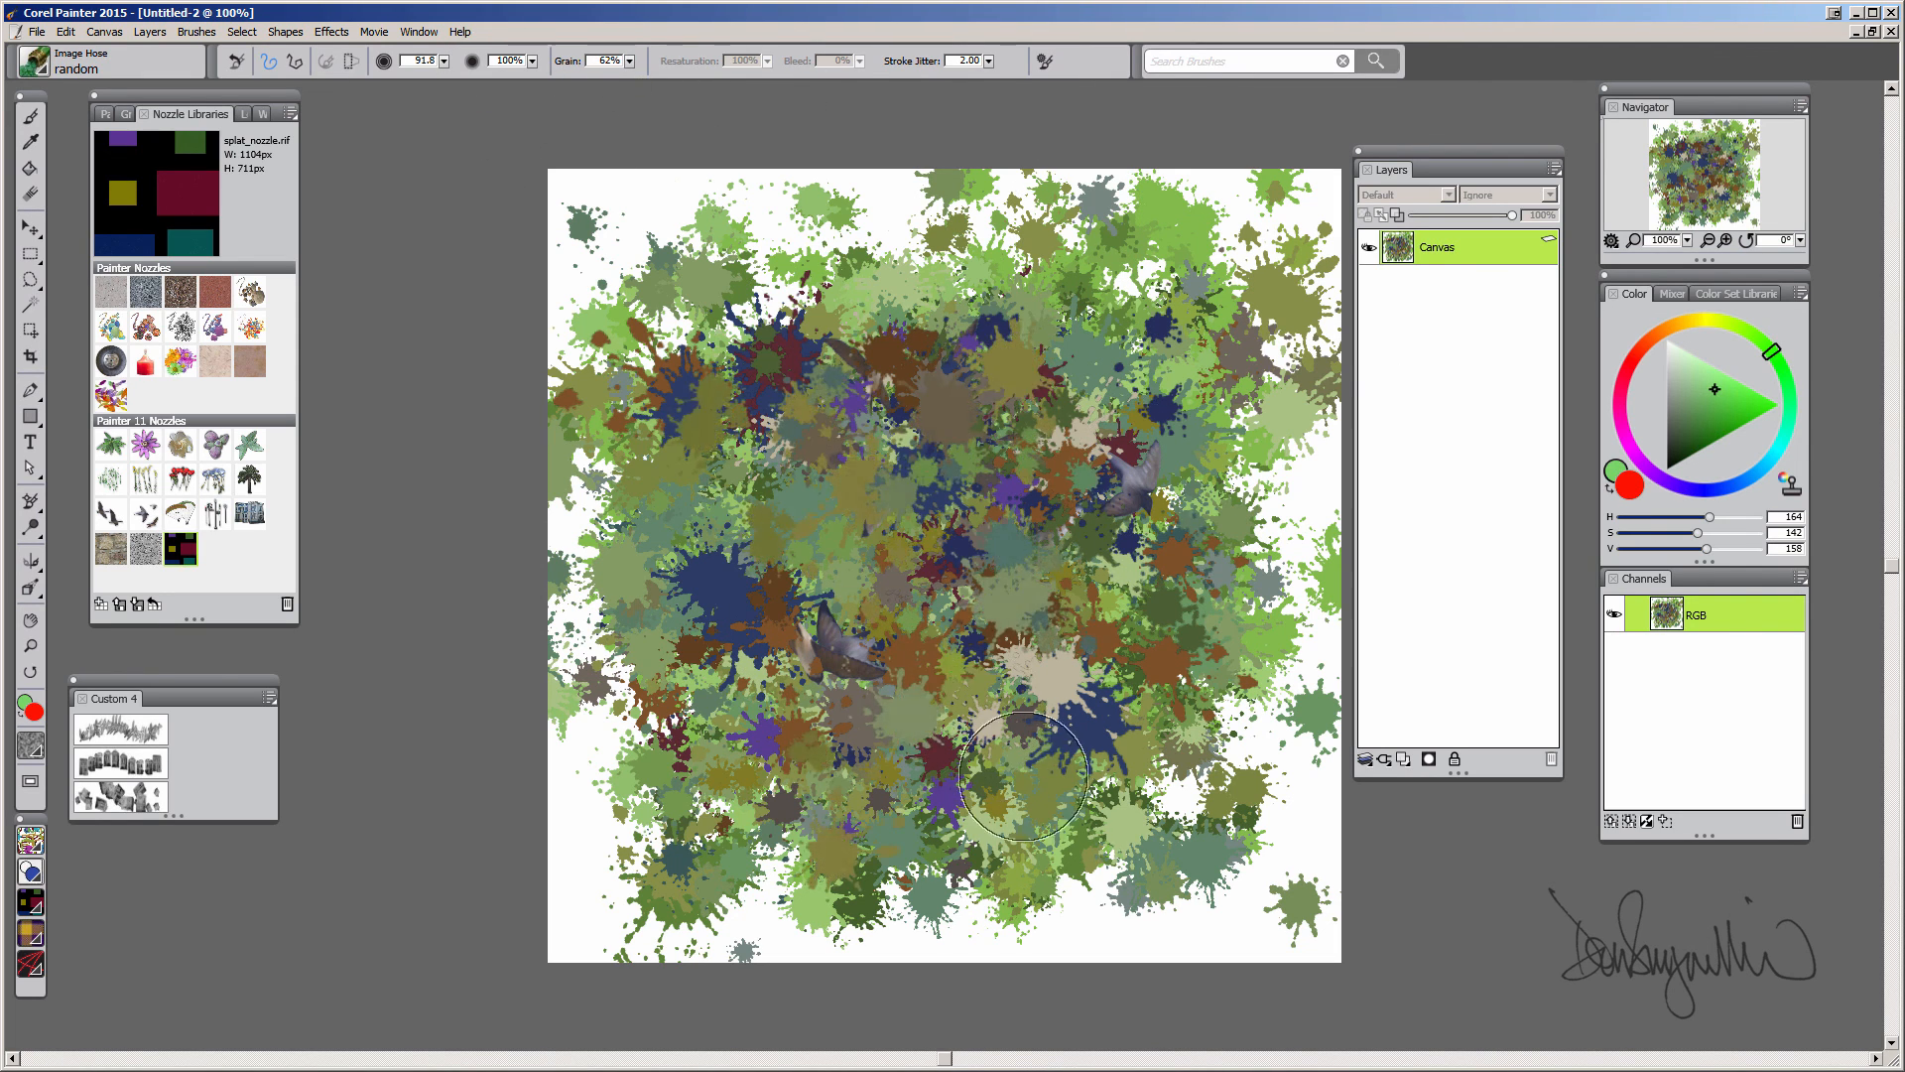